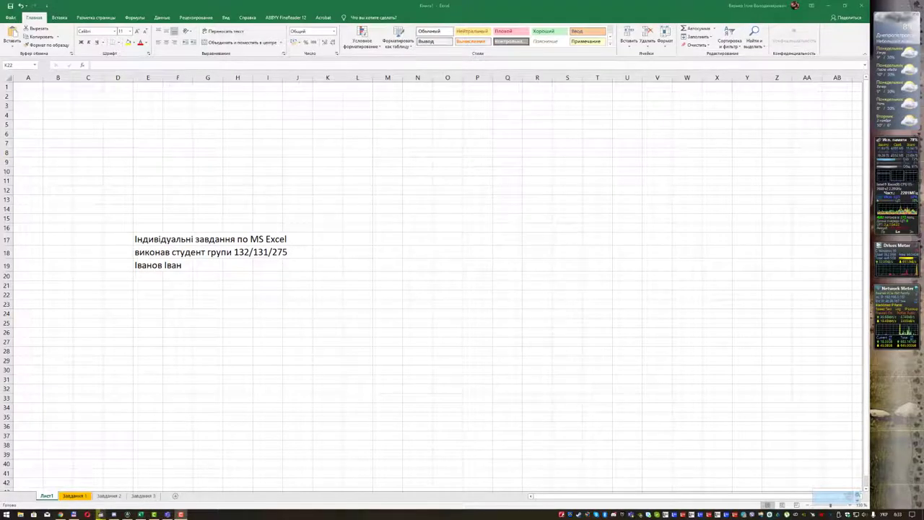
Download Задания3.pdf from the team's Files in Teams, then close Teams.
left_click(167, 515)
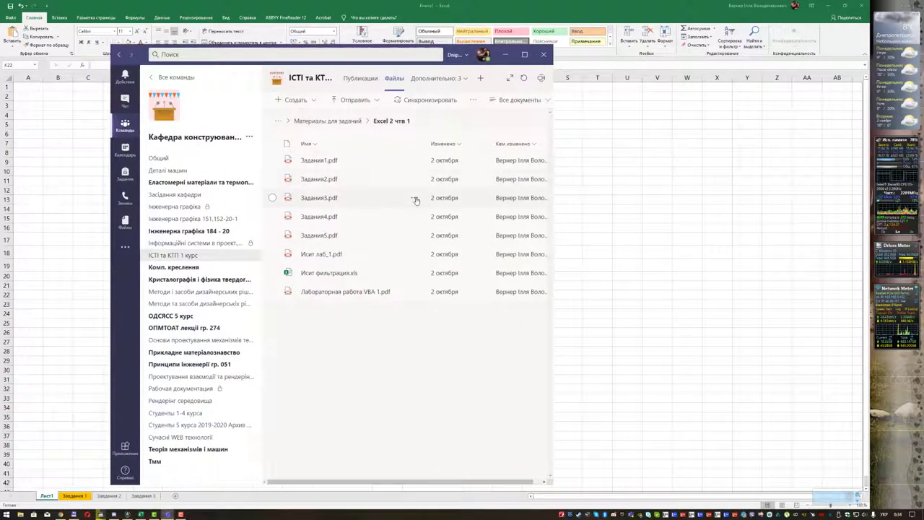
left_click(415, 198)
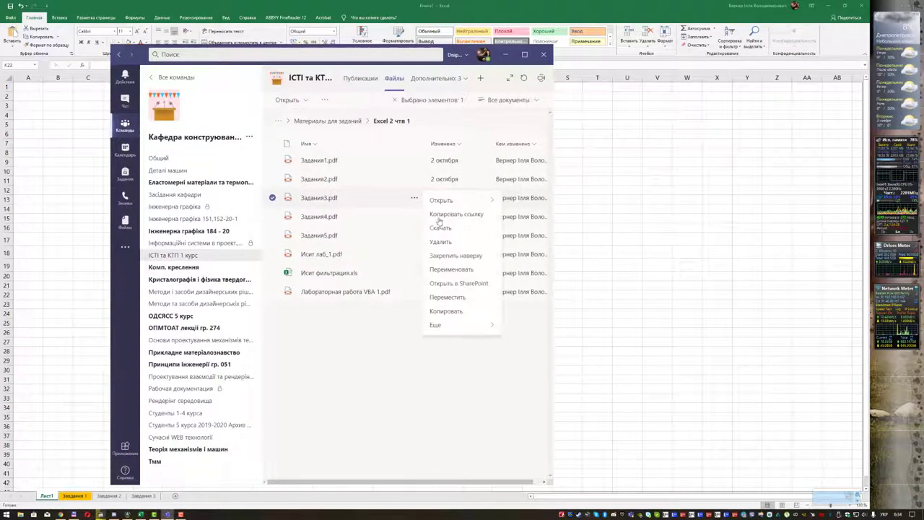
left_click(442, 227)
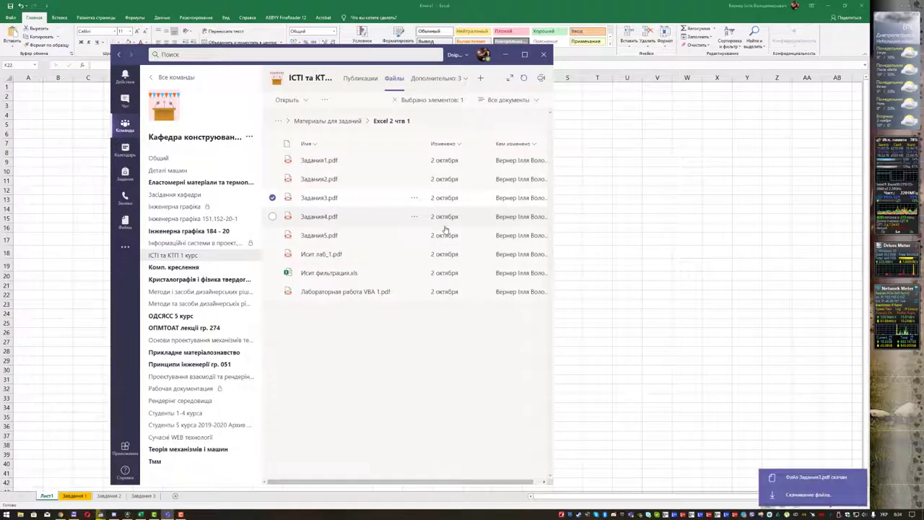
left_click(544, 55)
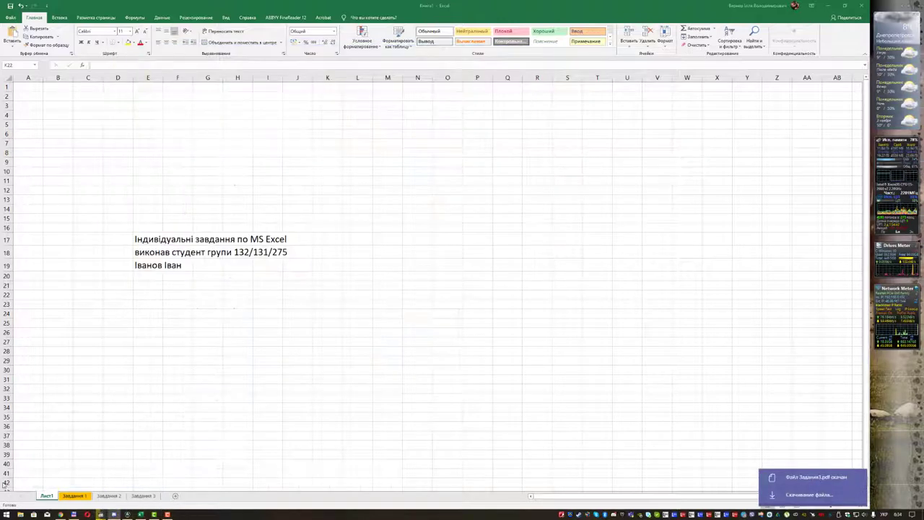
Open Задания3.pdf from Downloads to read the fish-table task, then show the Задания 3 sheet.
key("super+e")
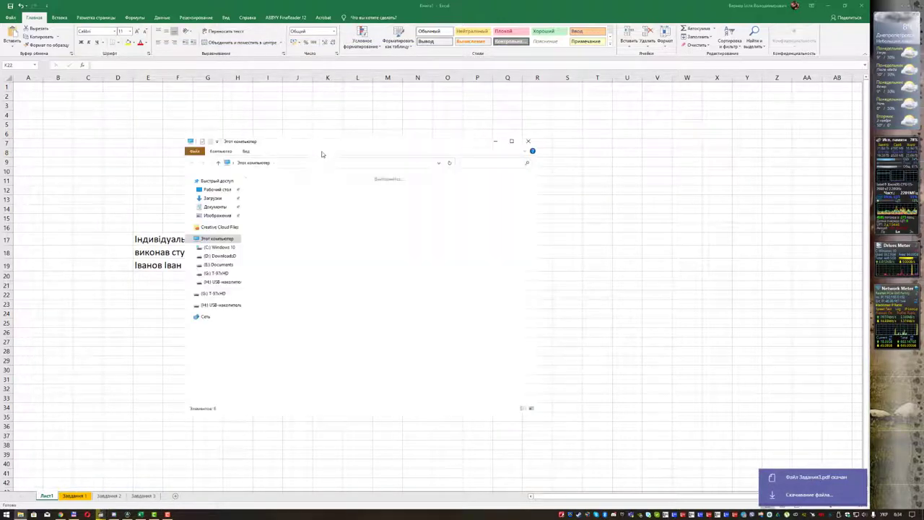
left_click(273, 197)
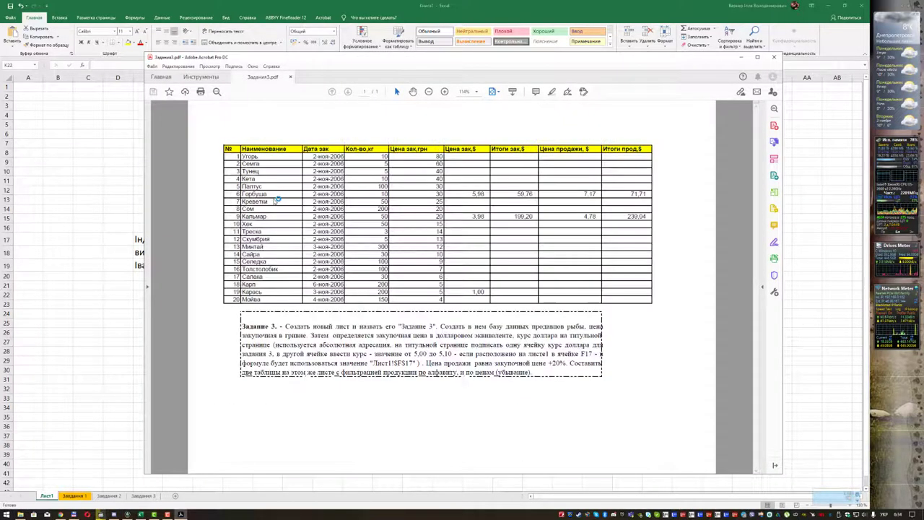
scroll(395, 291, "up", 2, "ctrl")
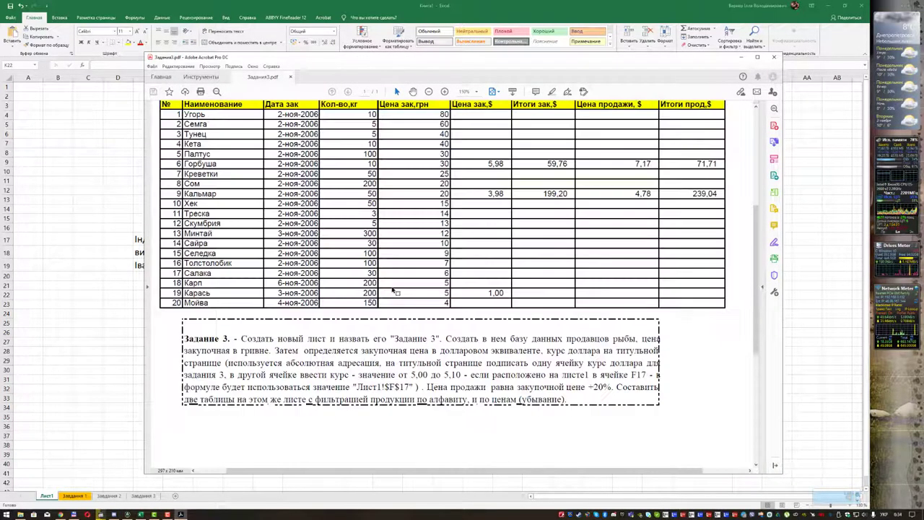
double_click(205, 341)
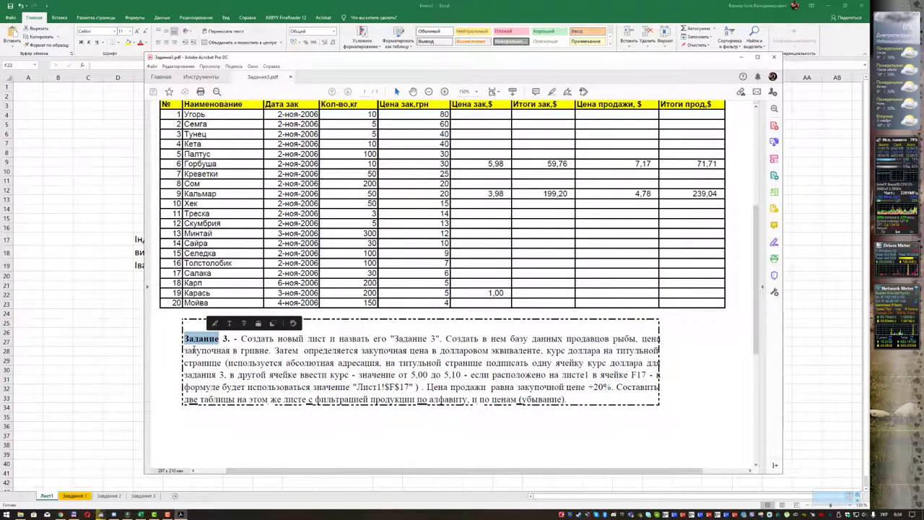
left_click(151, 497)
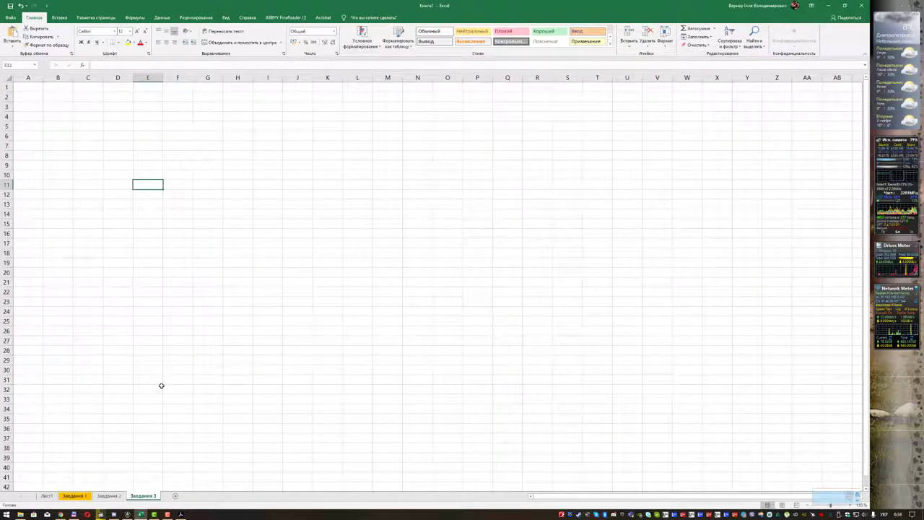
Enter the header № in cell C3.
key("alt+Tab")
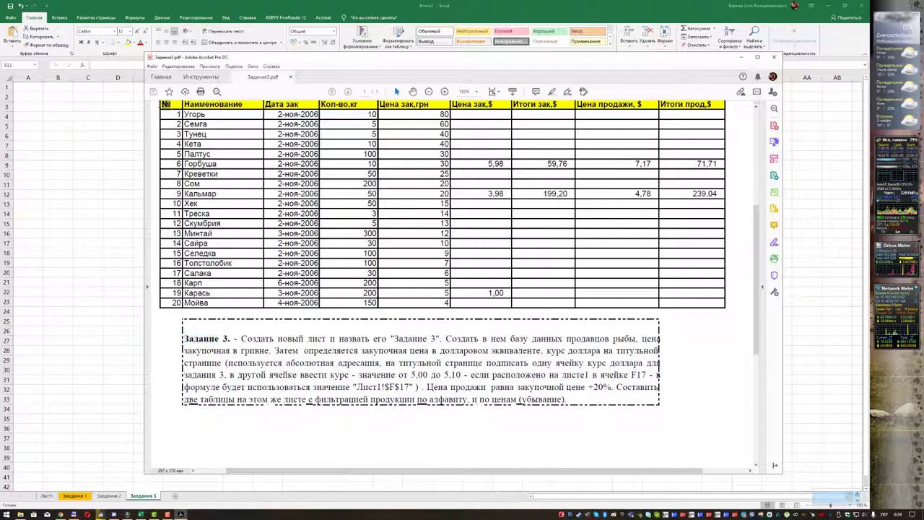
key("alt+Tab")
left_click(73, 107)
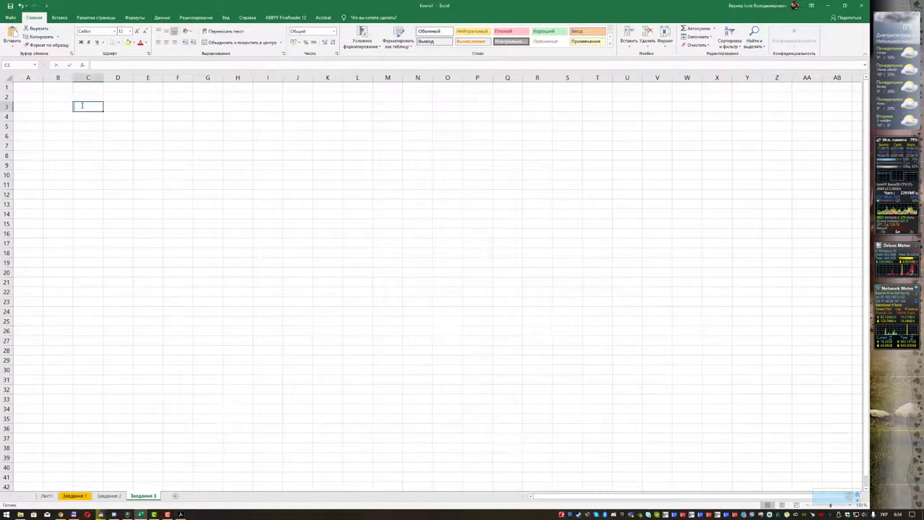
type("№")
key("Tab")
Try entering Наименование in D3, then undo the change to restore the № header.
key("alt+Tab")
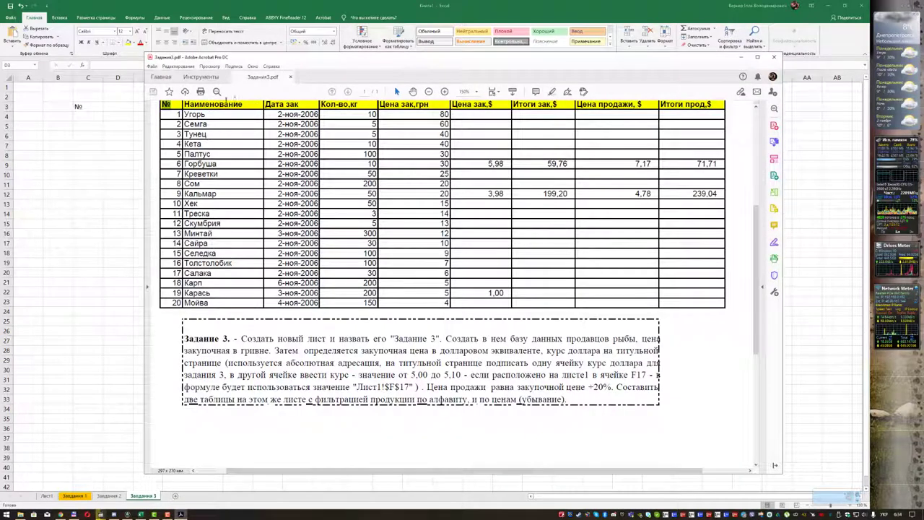
scroll(225, 103, "up", 1)
left_click(115, 105)
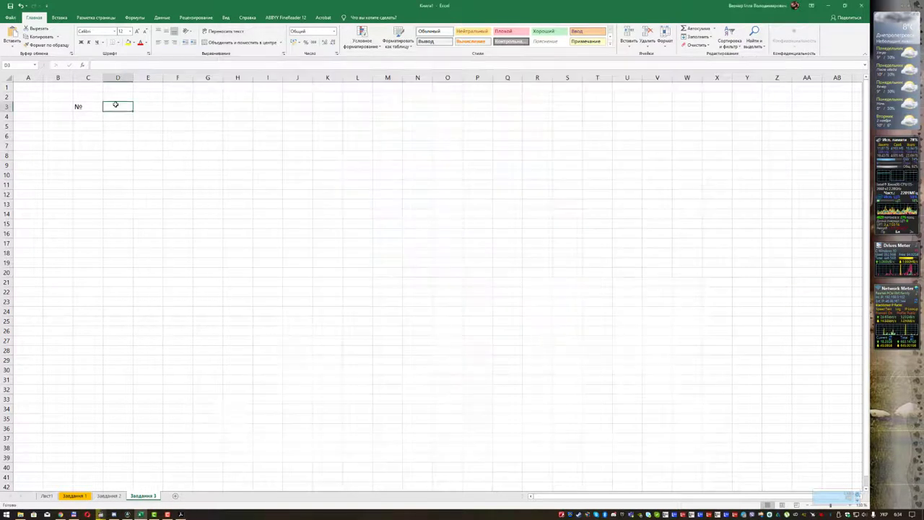
type("Наименование")
key("alt+Tab")
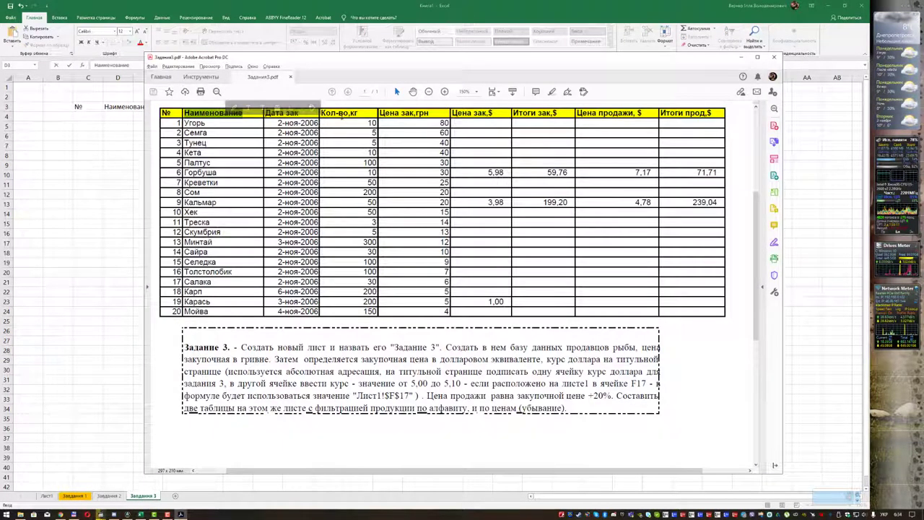
left_click_drag(265, 113, 299, 116)
left_click(278, 114)
key("alt+Tab")
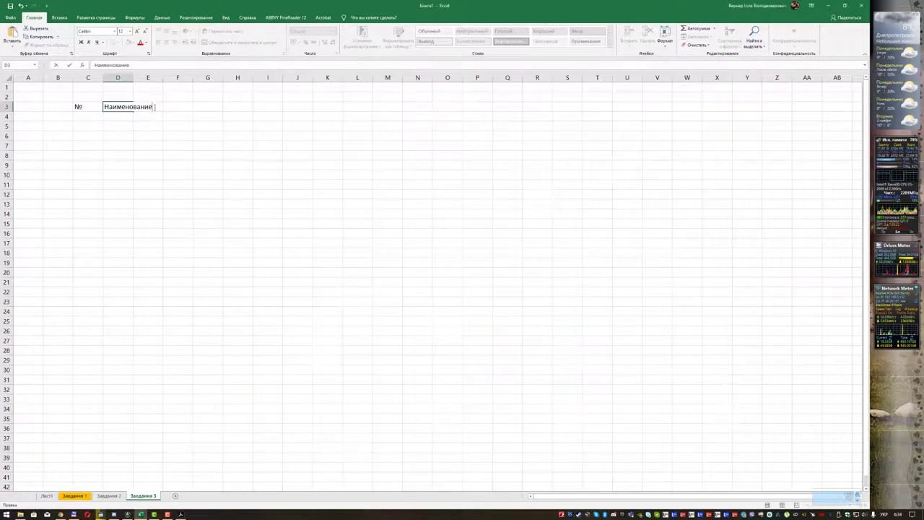
double_click(153, 107)
key("Escape")
left_click(149, 108)
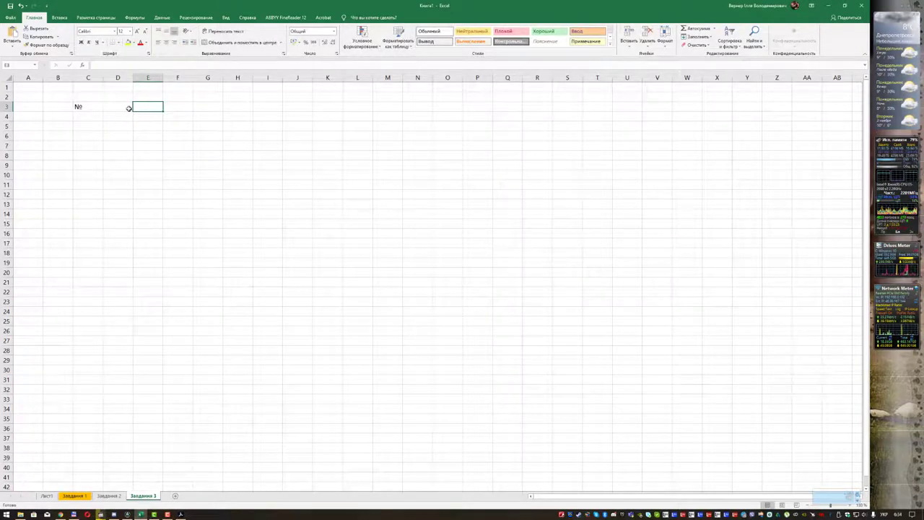
key("ctrl+z")
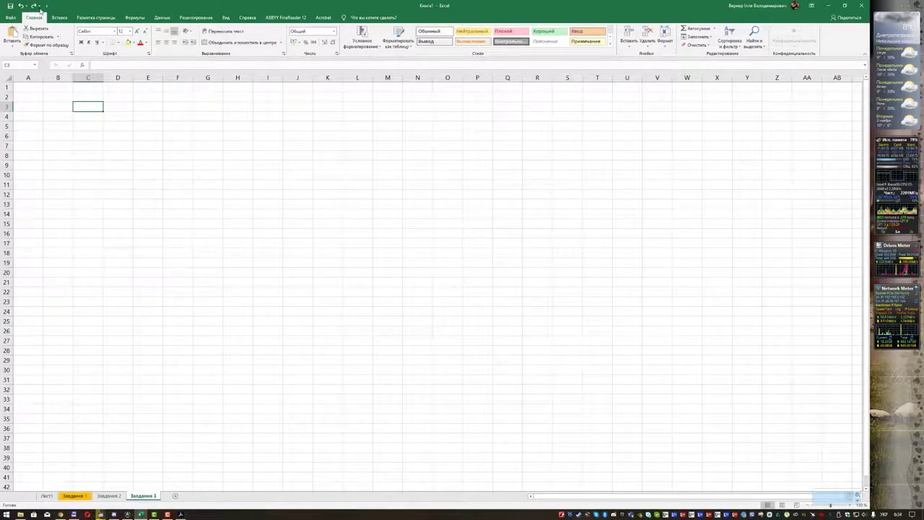
left_click(34, 5)
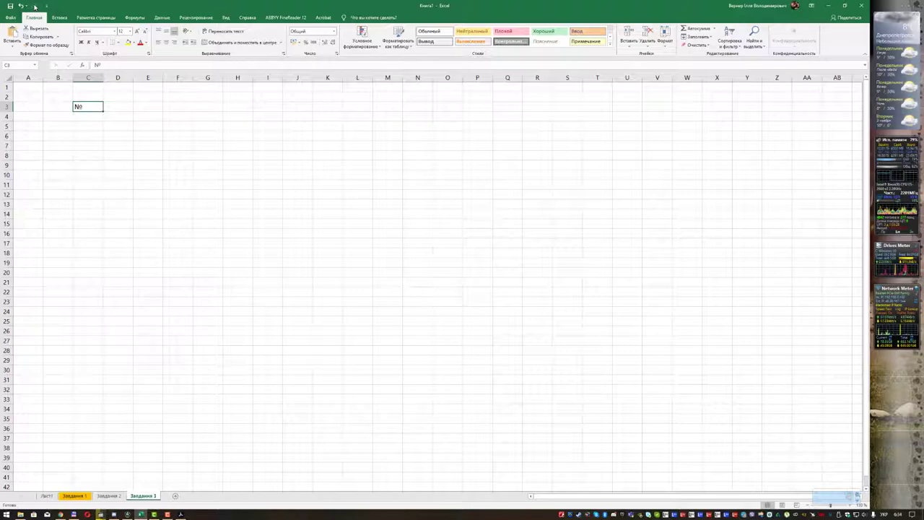
Enter Дата зак in E3 and Наименование in D3, autofitting column D.
left_click(146, 105)
type("Дата зак")
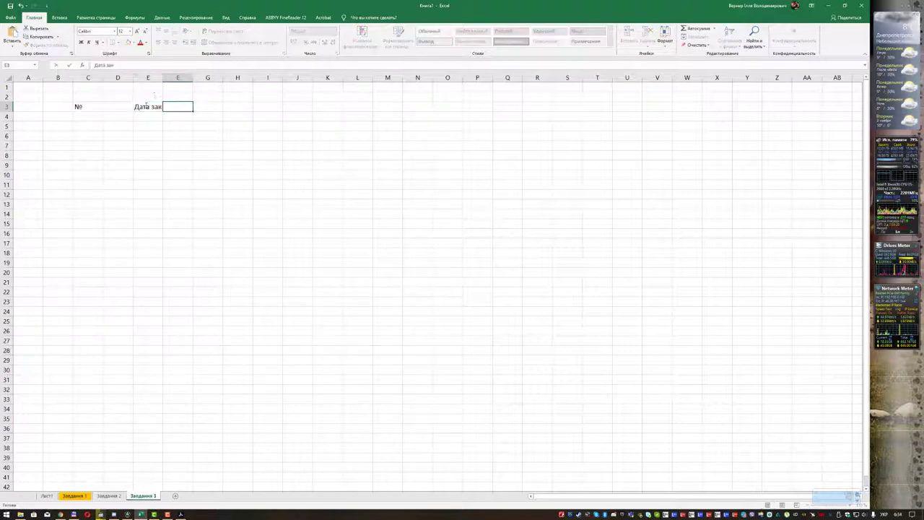
key("Tab")
key("alt+Tab")
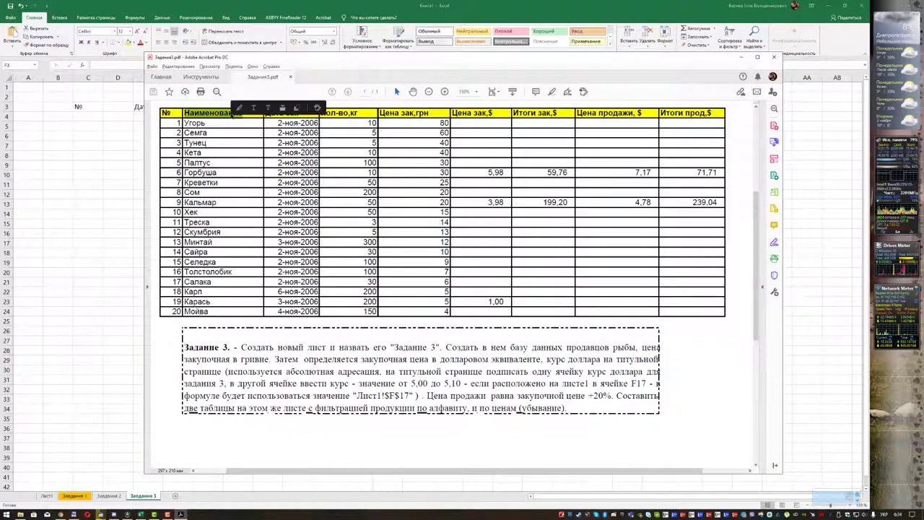
key("alt+Tab")
left_click(117, 106)
type("Наименование")
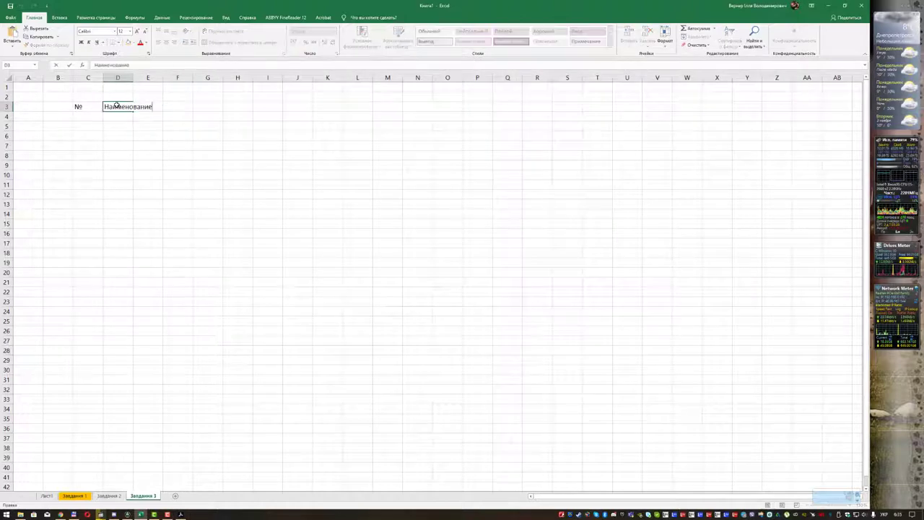
key("Tab")
type("Дата зак")
double_click(131, 77)
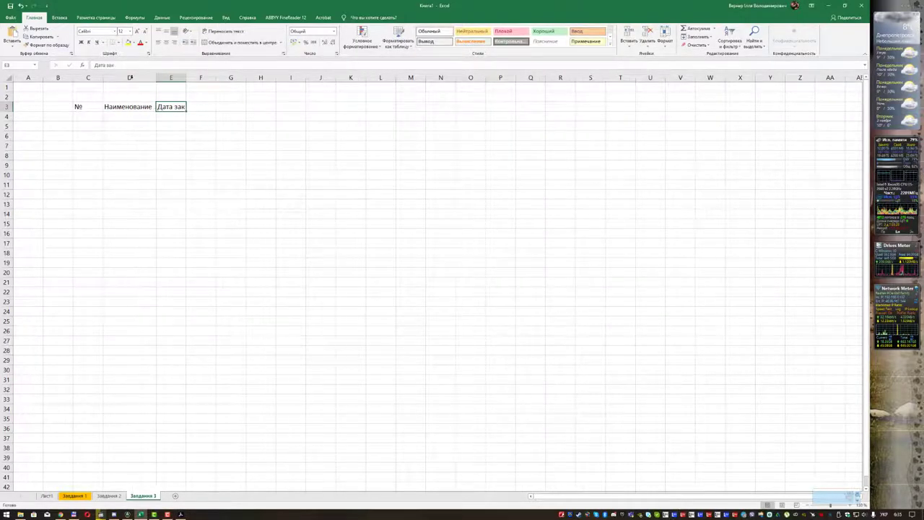
Paste Кол-во,кг into F3 and Цена зак,грн into G3 from the PDF, autofitting column F.
key("alt+Tab")
left_click_drag(359, 112, 322, 113)
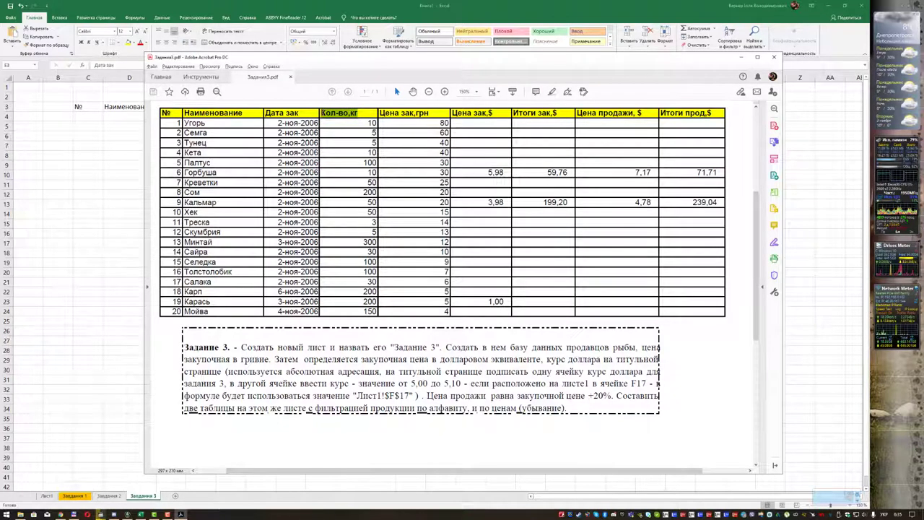
left_click(137, 135)
left_click(193, 111)
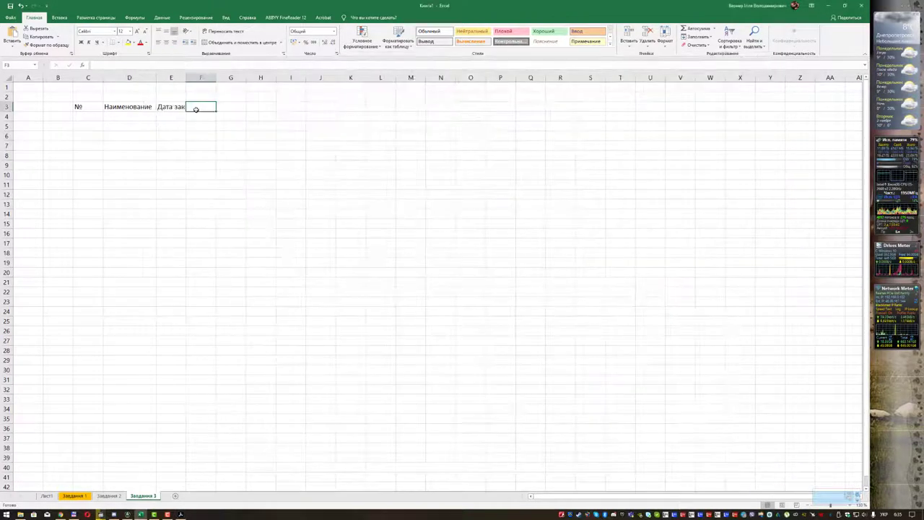
type("Кол-во,кг")
key("alt+Tab")
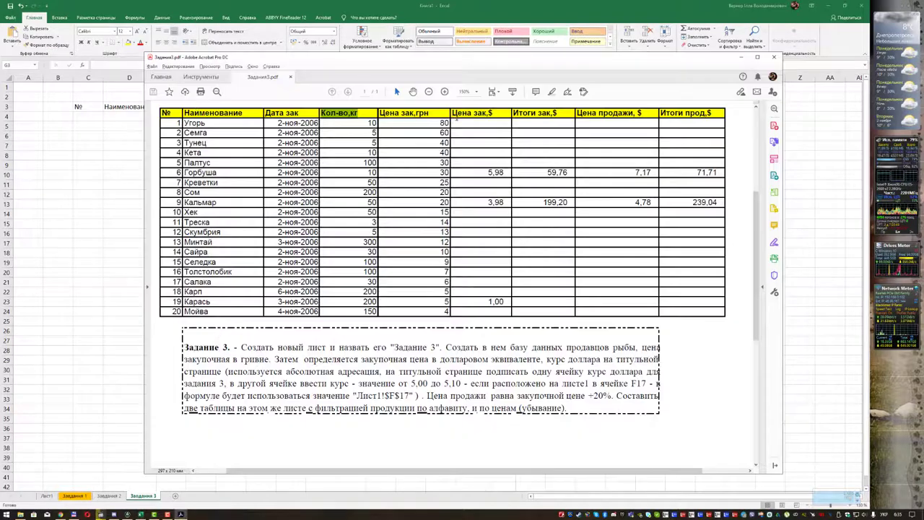
left_click_drag(442, 113, 380, 114)
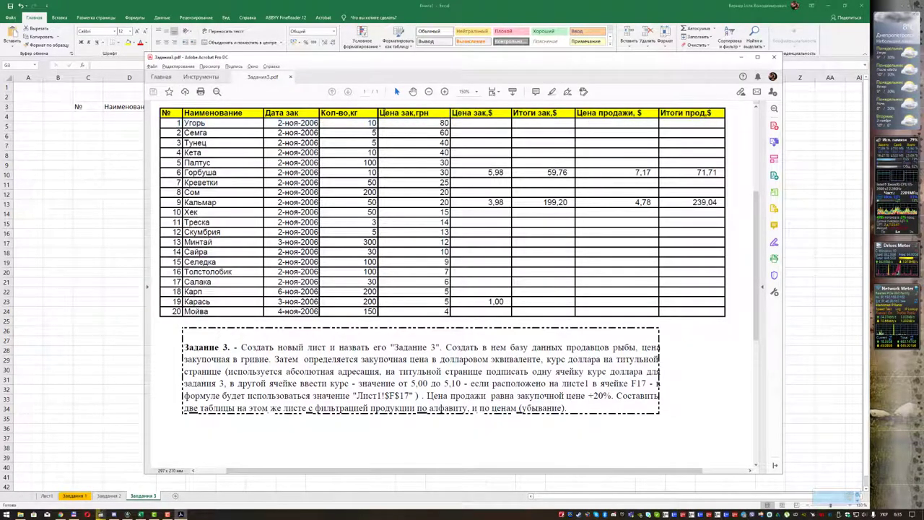
left_click_drag(380, 116, 429, 115)
key("ctrl+c")
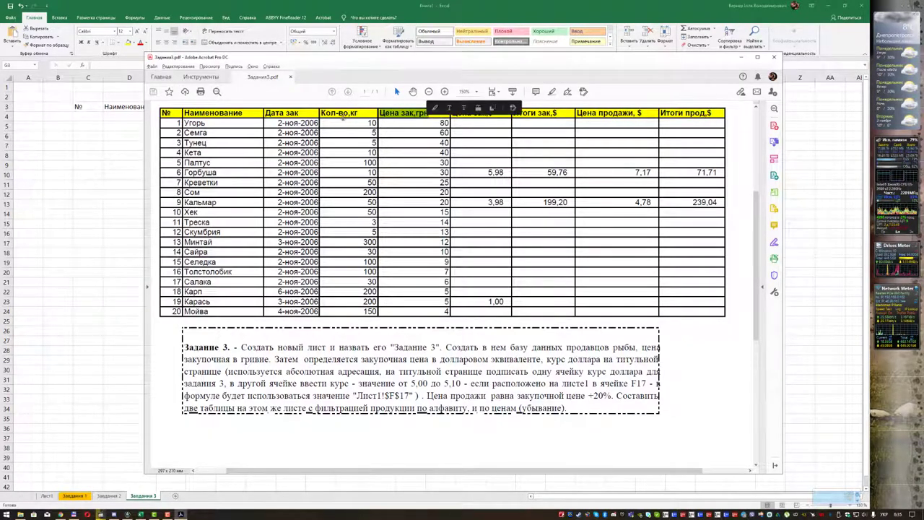
key("alt+Tab")
key("ctrl+v")
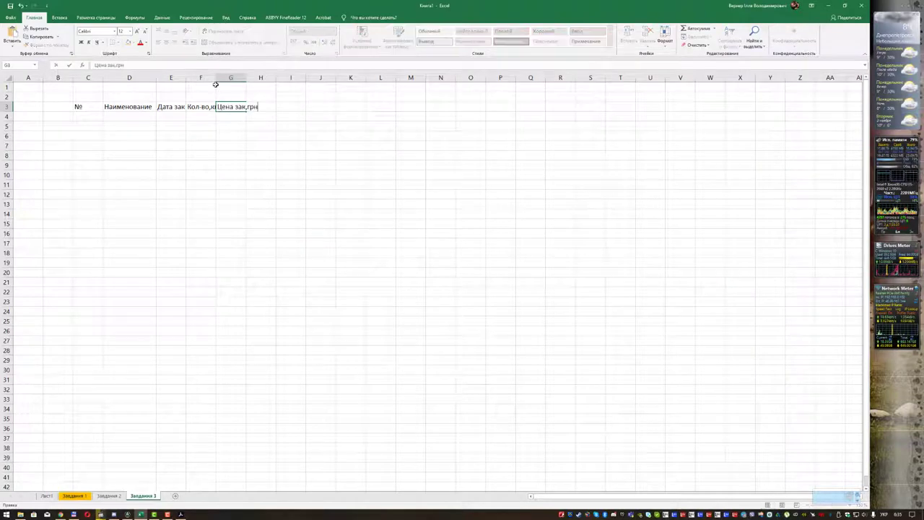
left_click(202, 77)
double_click(217, 77)
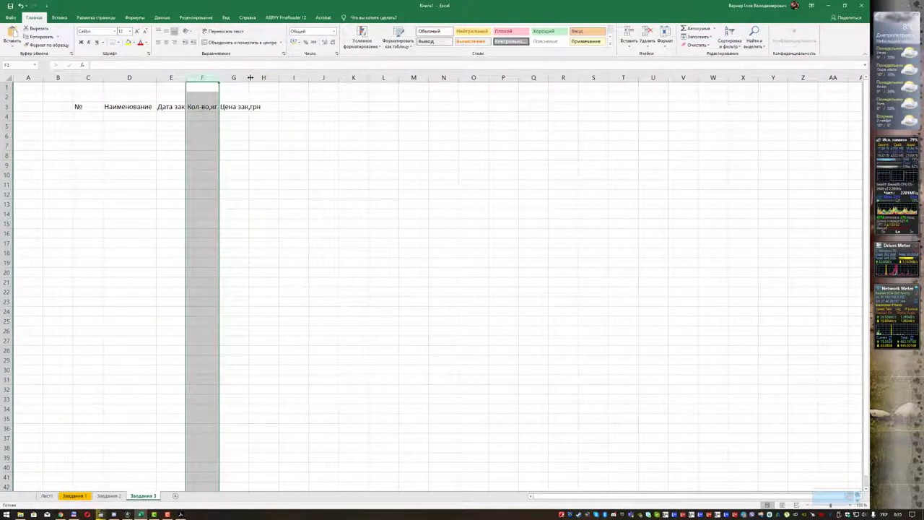
Widen column G and paste Цена зак,$ into H3 and Итоги зак,$ into I3, autofitting H.
left_click_drag(248, 78, 264, 77)
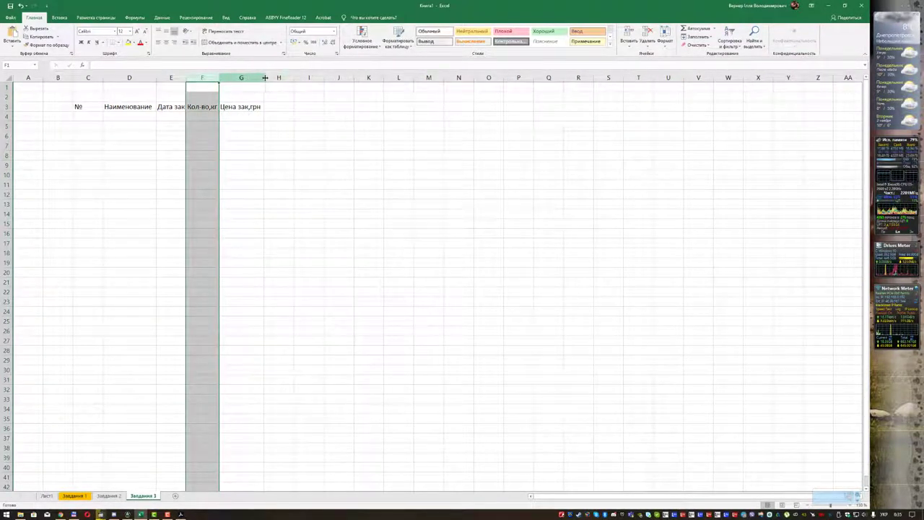
left_click(268, 106)
key("alt+Tab")
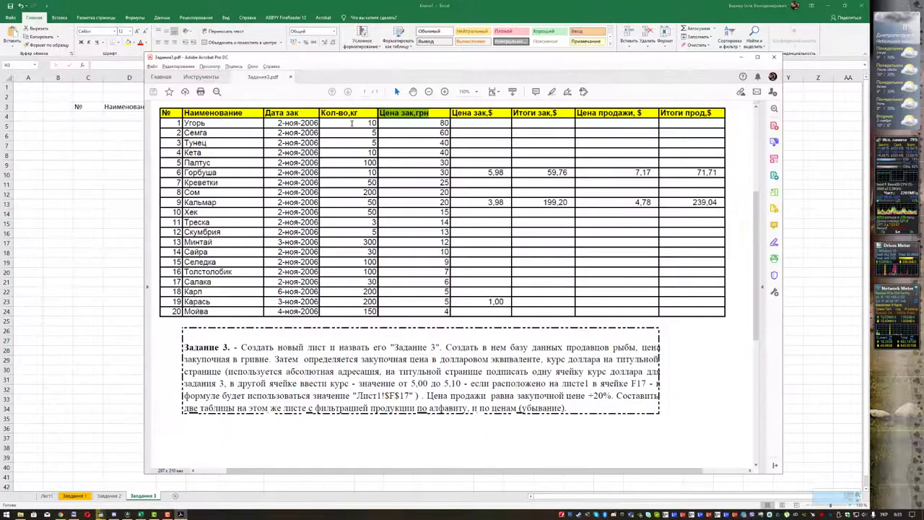
left_click_drag(492, 113, 561, 113)
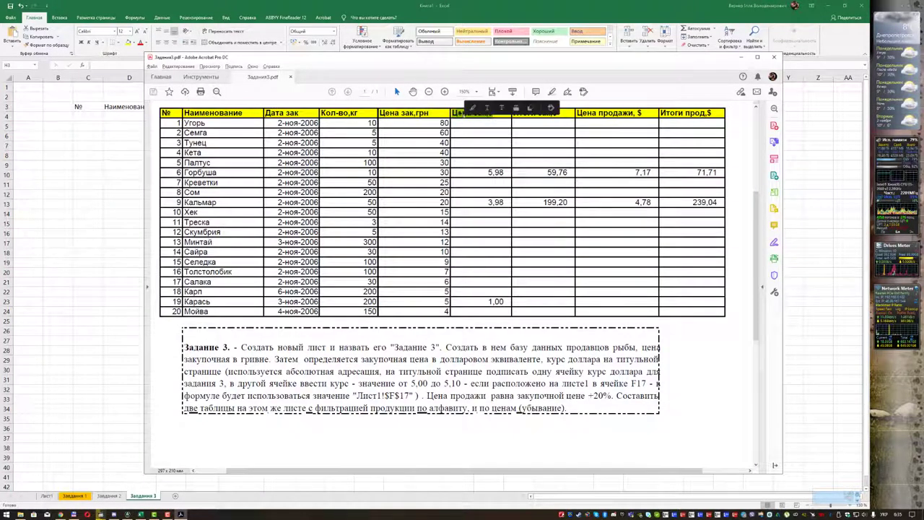
key("alt+Tab")
double_click(287, 106)
key("ctrl+v")
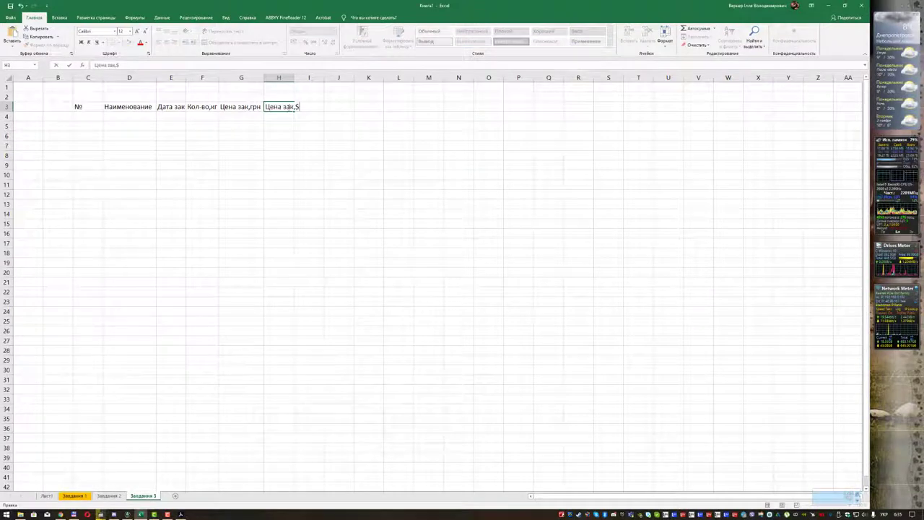
left_click(294, 78)
double_click(294, 77)
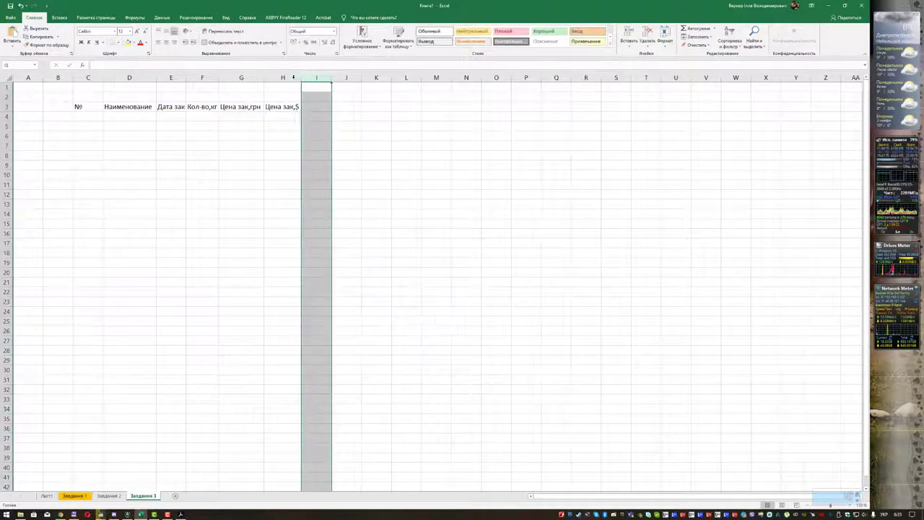
key("alt+Tab")
left_click_drag(513, 113, 561, 113)
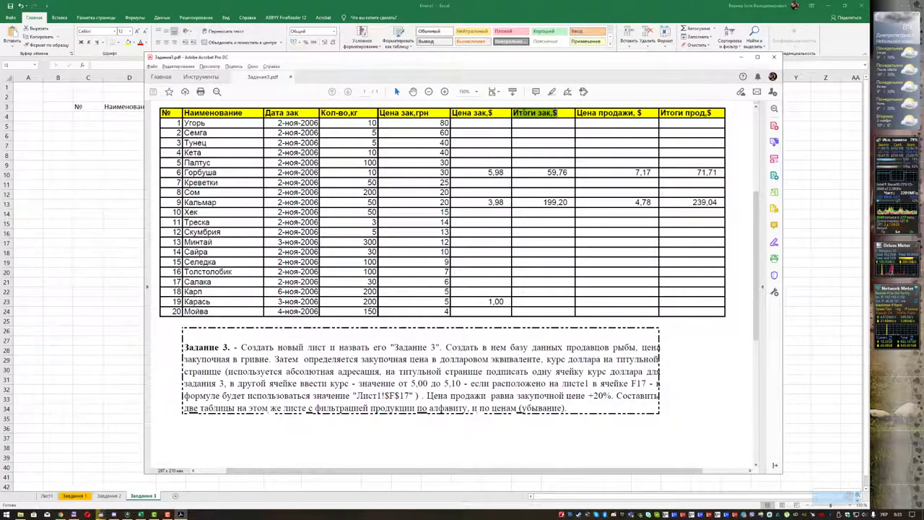
key("alt+Tab")
double_click(317, 106)
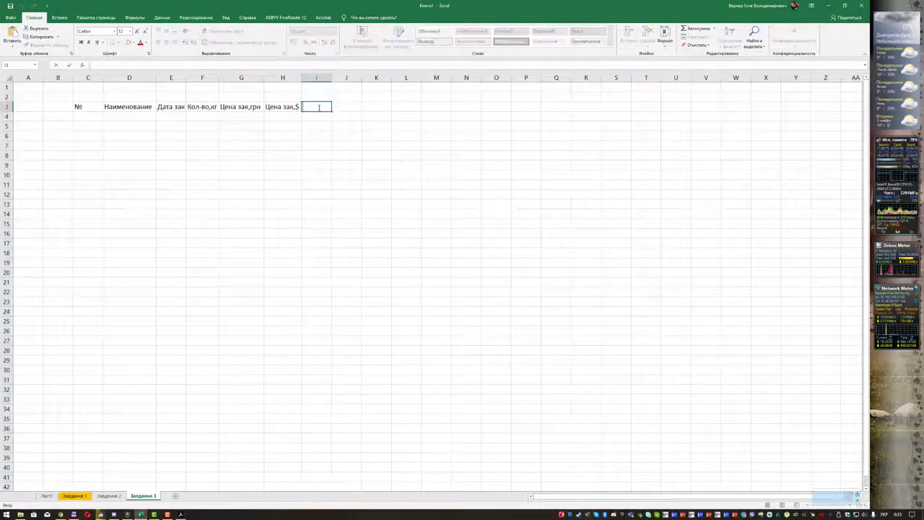
key("ctrl+v")
left_click(329, 78)
Paste Цена продажи, $ into J3 and Итоги прод,$ into K3, widening columns J and K.
key("alt+Tab")
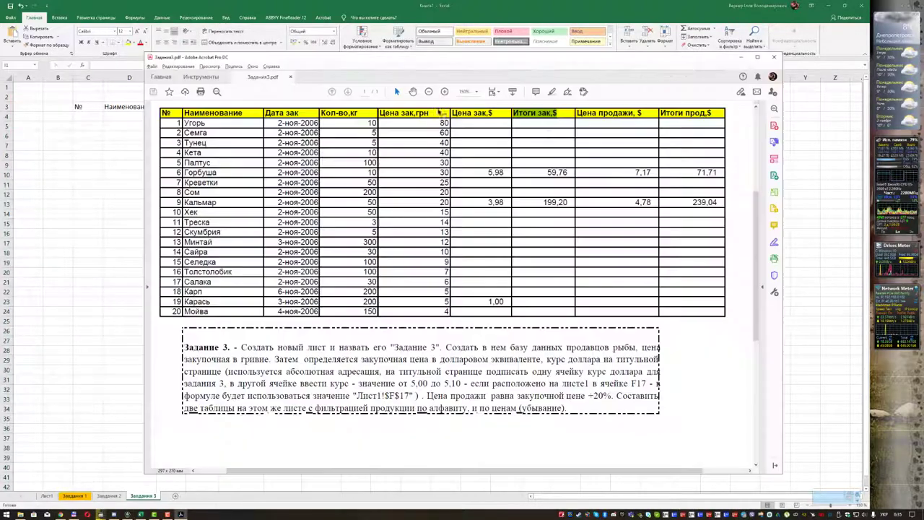
left_click_drag(645, 113, 578, 112)
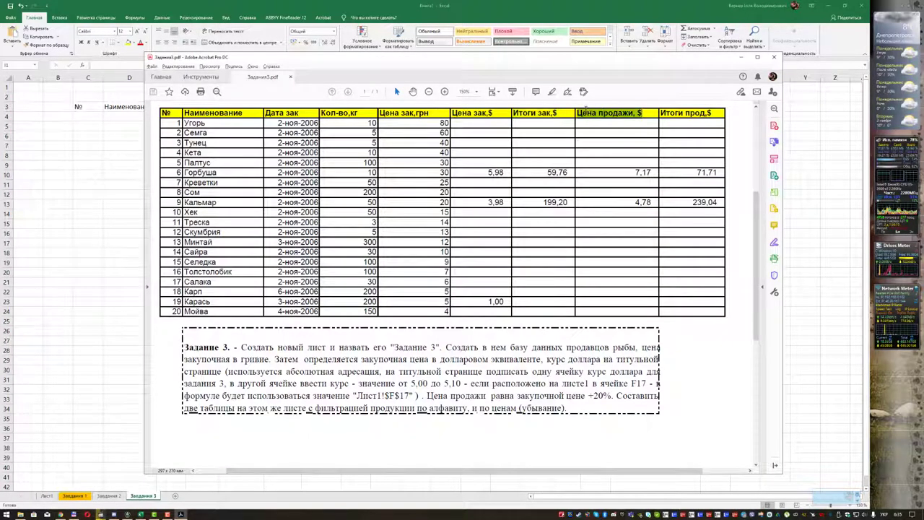
key("ctrl+c")
key("alt+Tab")
double_click(358, 106)
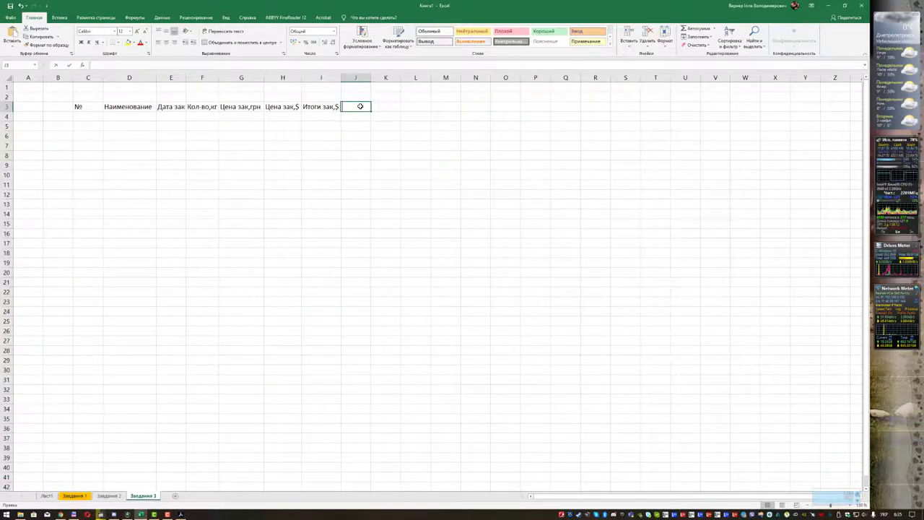
key("ctrl+v")
left_click(365, 78)
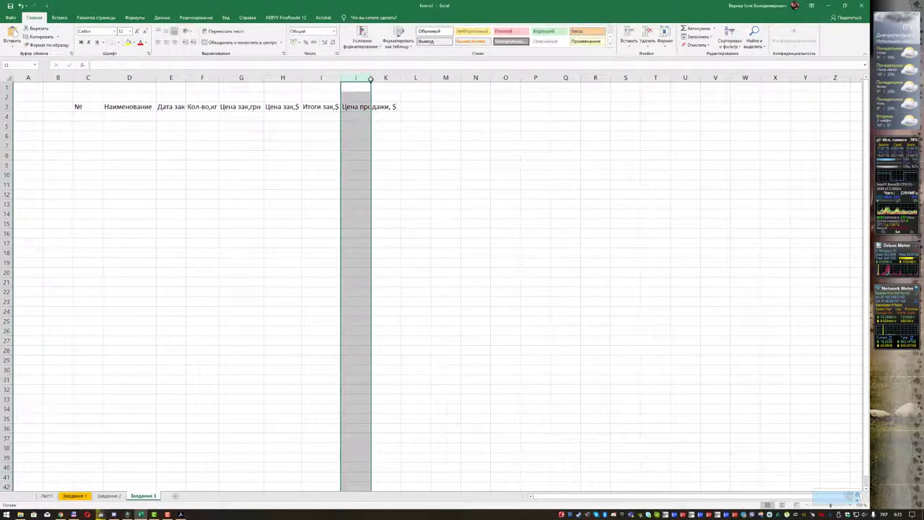
double_click(371, 78)
key("alt+Tab")
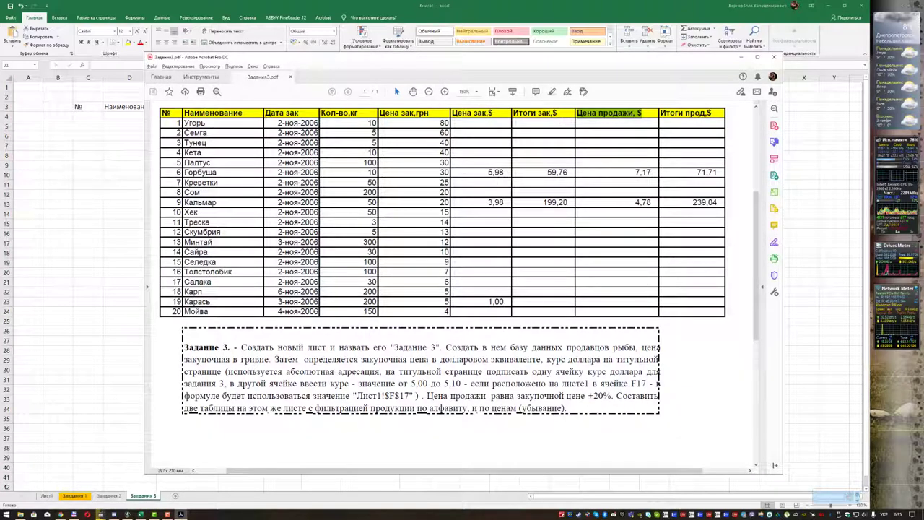
left_click_drag(713, 113, 660, 113)
key("ctrl+c")
key("alt+Tab")
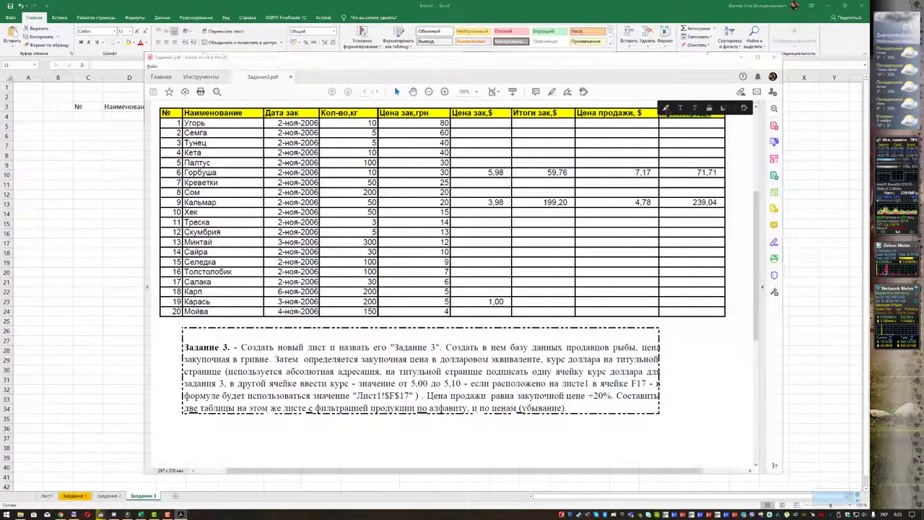
double_click(414, 106)
key("ctrl+v")
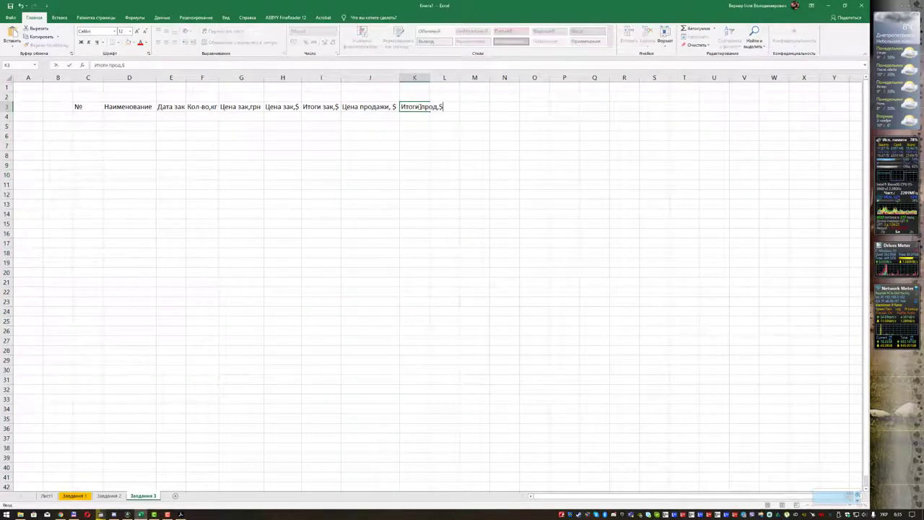
left_click(429, 78)
left_click_drag(429, 77, 444, 78)
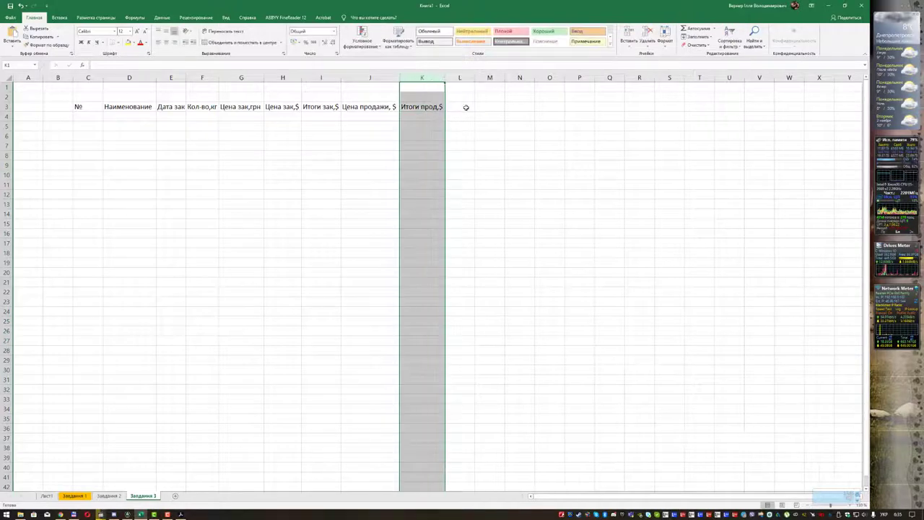
left_click(459, 107)
key("alt+Tab")
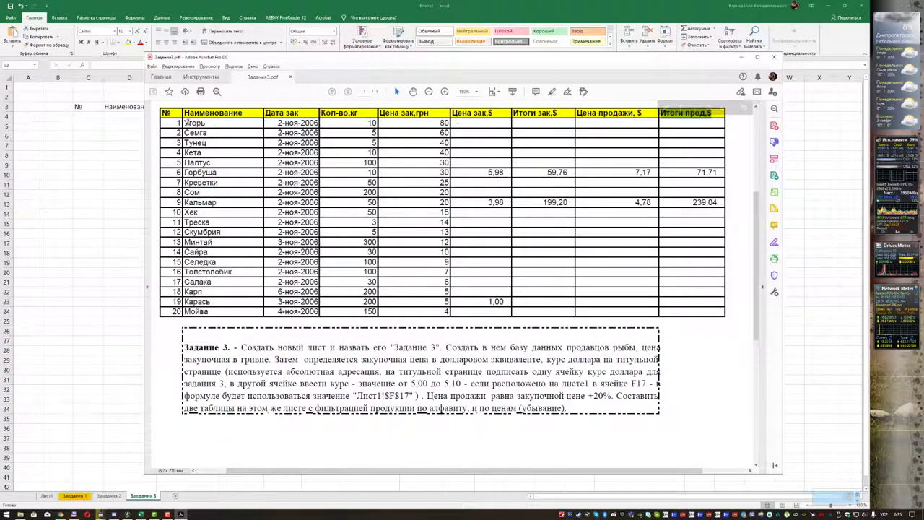
Copy the fish names Угорь and Семга from the PDF into D4 and D5.
left_click_drag(208, 123, 197, 133)
left_click(204, 124)
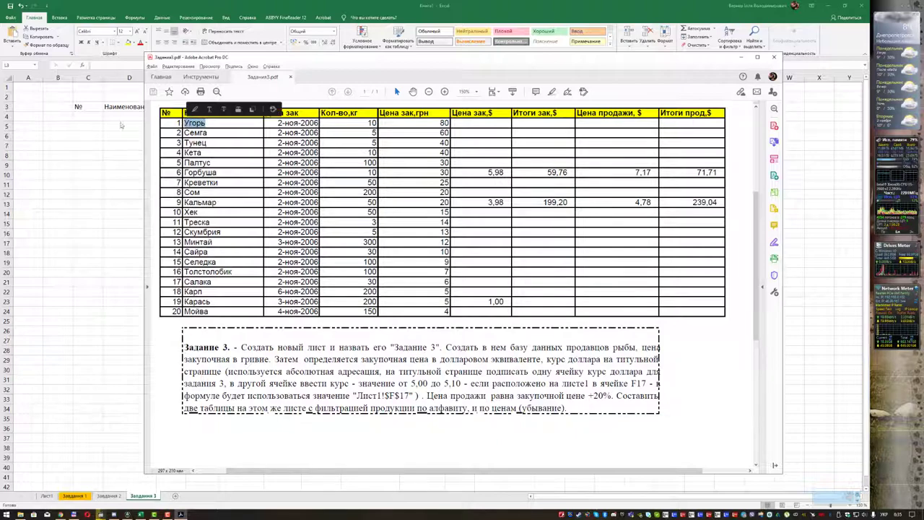
left_click(117, 116)
key("ctrl+v")
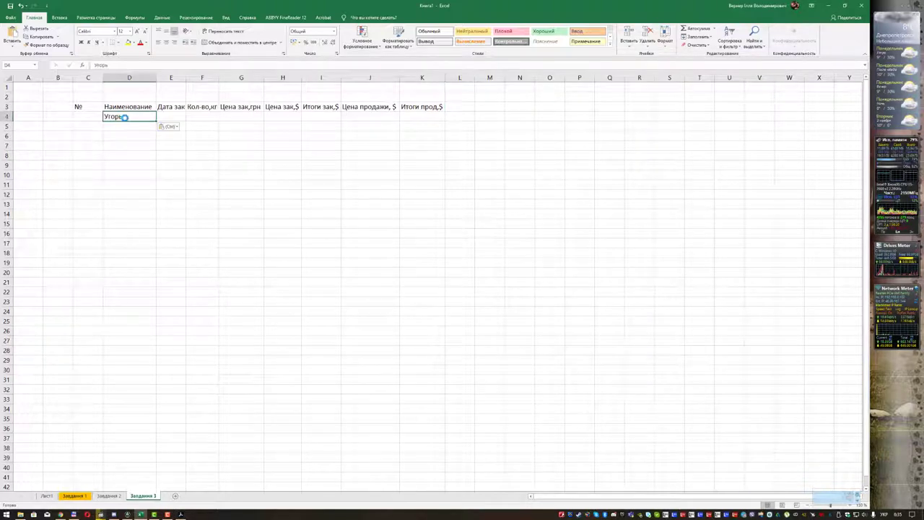
key("alt+Tab")
left_click_drag(208, 133, 128, 129)
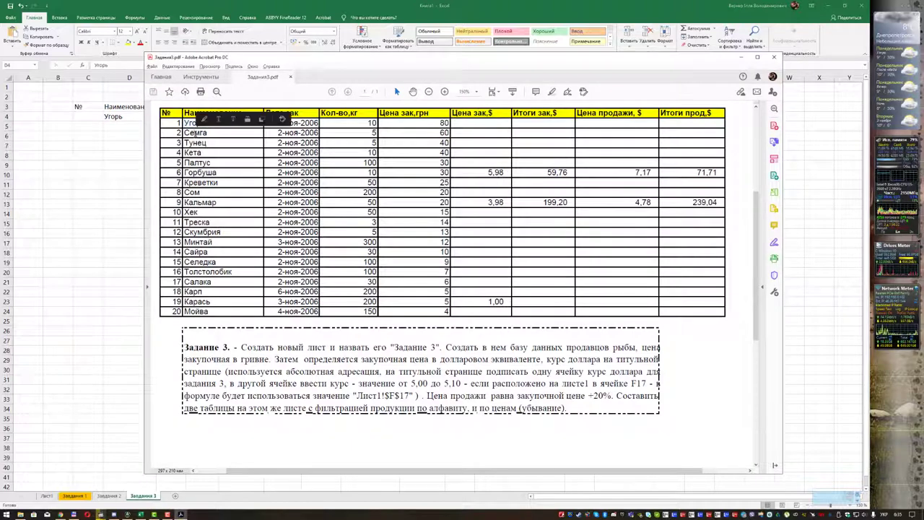
key("ctrl+c")
left_click(128, 128)
key("ctrl+v")
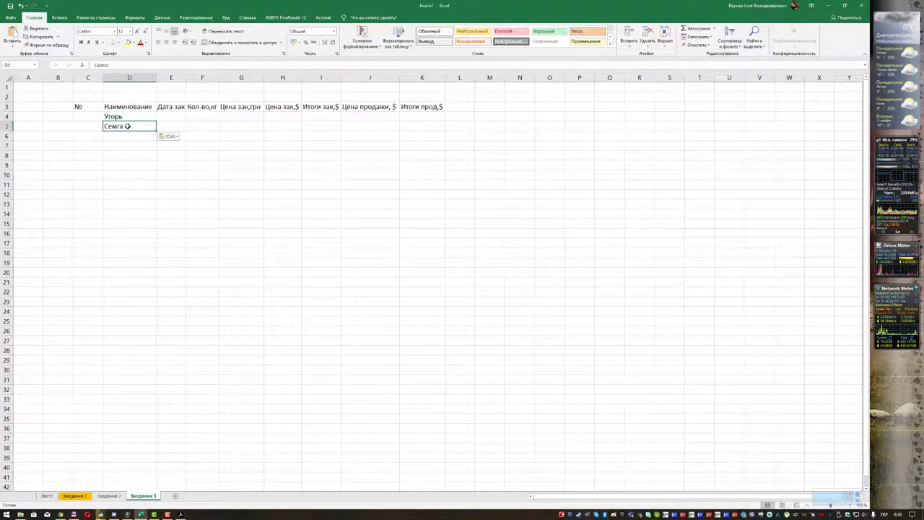
Copy Тунец and Кета from the PDF into D6 and D7.
key("alt+Tab")
left_click_drag(208, 143, 184, 142)
key("ctrl+c")
key("alt+Tab")
left_click(130, 137)
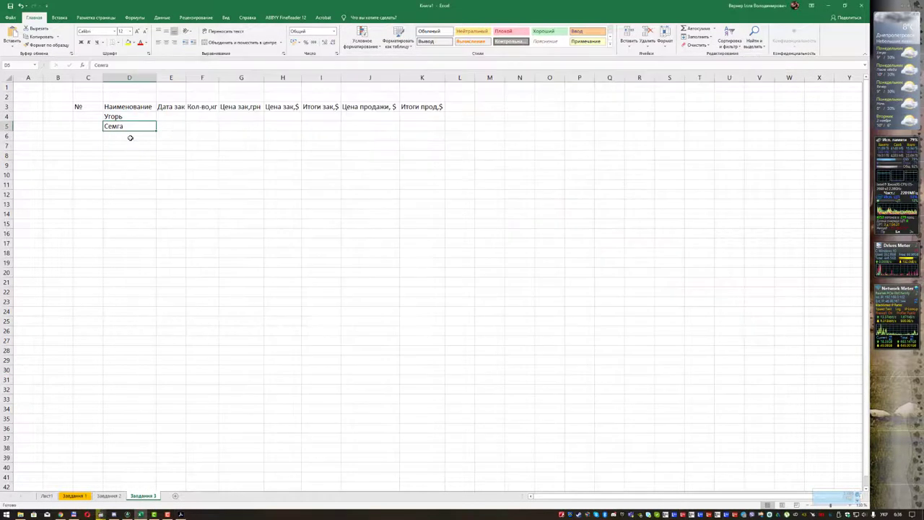
double_click(131, 137)
key("ctrl+v")
key("alt+Tab")
left_click_drag(206, 152, 185, 153)
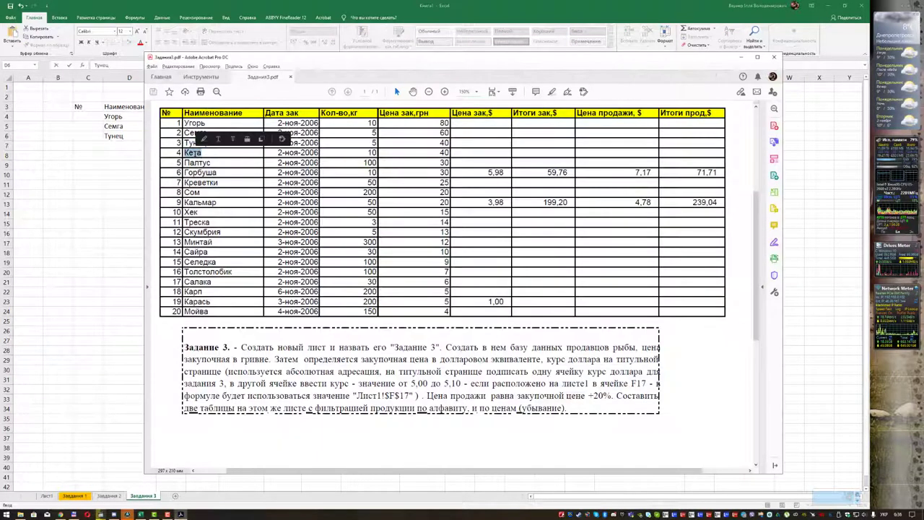
key("ctrl+c")
key("alt+Tab")
left_click(128, 147)
key("ctrl+v")
key("alt+Tab")
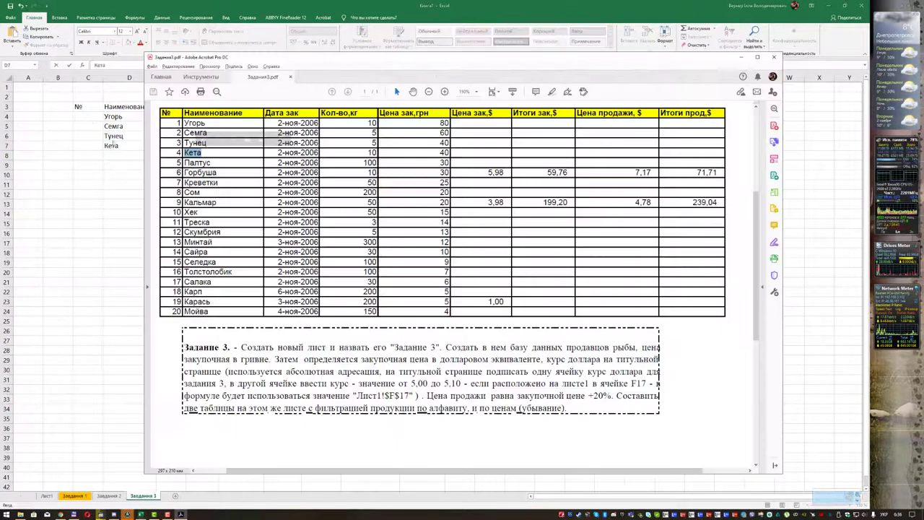
key("alt+Tab")
left_click(90, 116)
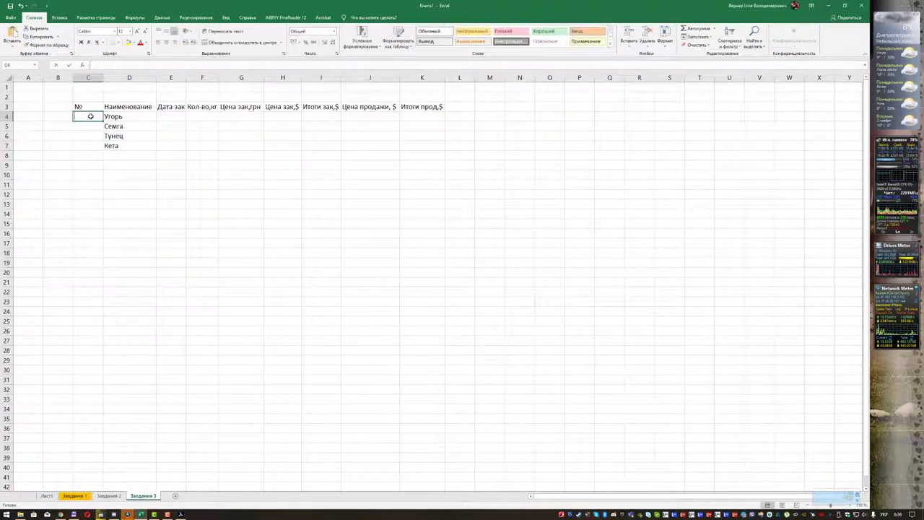
Type 1 and 2 in C4:C5 and fill the numbering down to 20 in C23.
type("1")
key("Return")
type("2")
key("Return")
left_click_drag(87, 117, 101, 272)
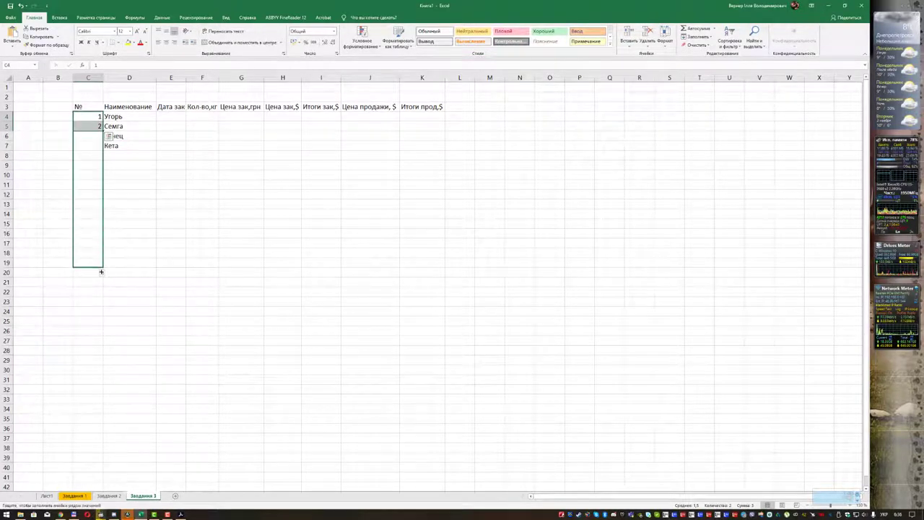
left_click_drag(101, 272, 101, 305)
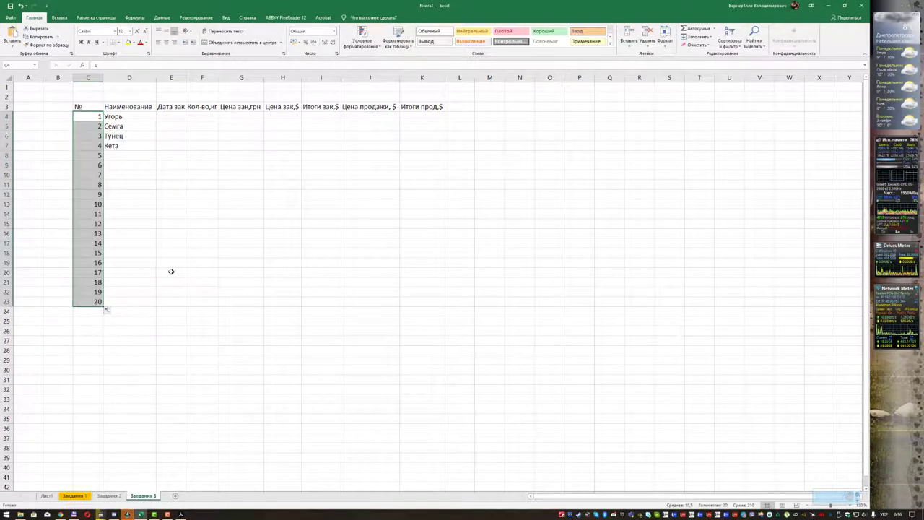
key("alt+Tab")
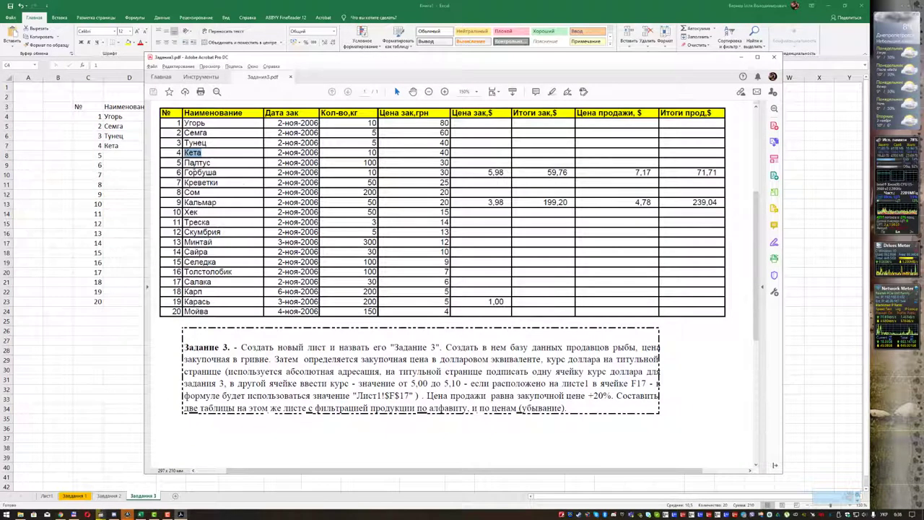
Copy Палтус and Горбуша from the PDF into D8 and D9.
double_click(198, 163)
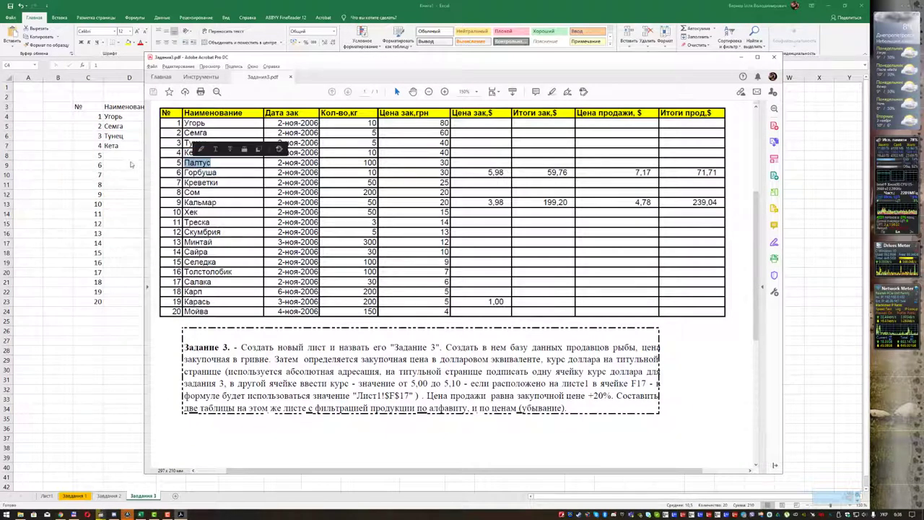
key("ctrl+c")
key("alt+Tab")
left_click(126, 155)
key("ctrl+v")
key("alt+Tab")
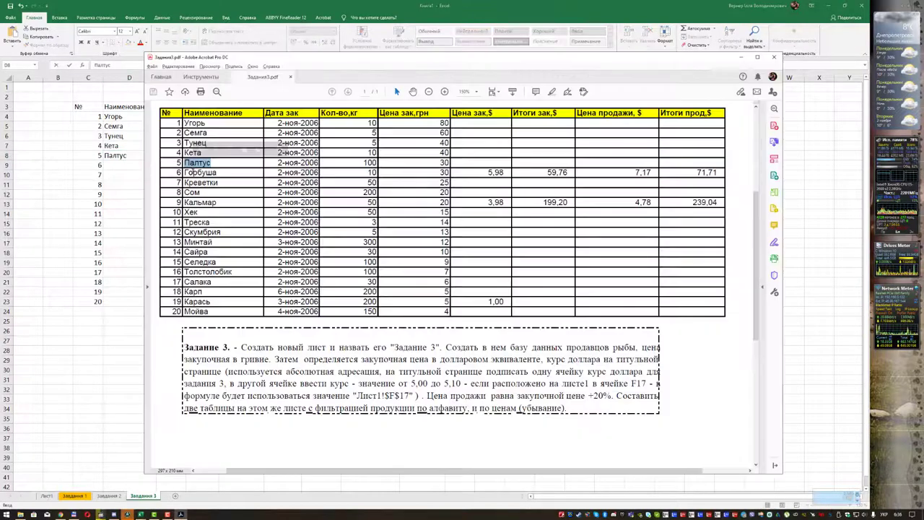
double_click(200, 173)
key("ctrl+c")
key("alt+Tab")
left_click(126, 165)
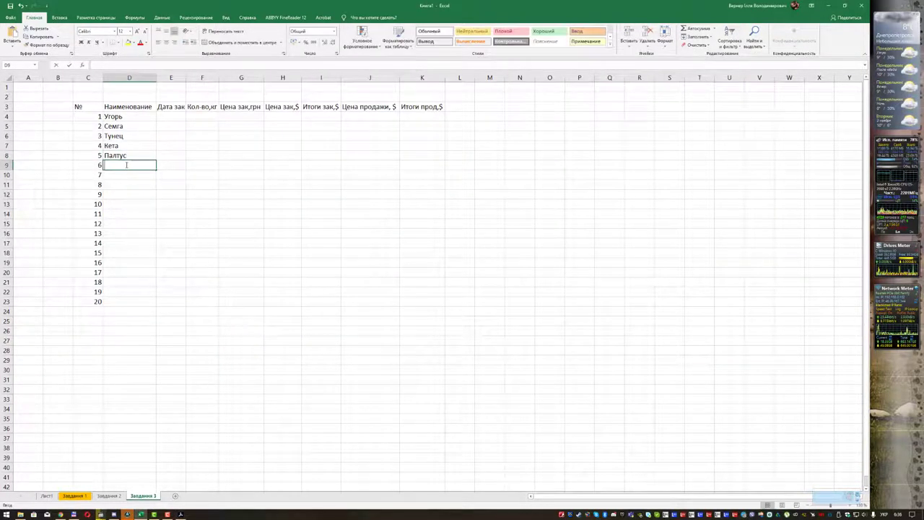
key("ctrl+v")
Copy Креветки and Сом from the PDF into D10 and D11.
key("alt+Tab")
double_click(202, 183)
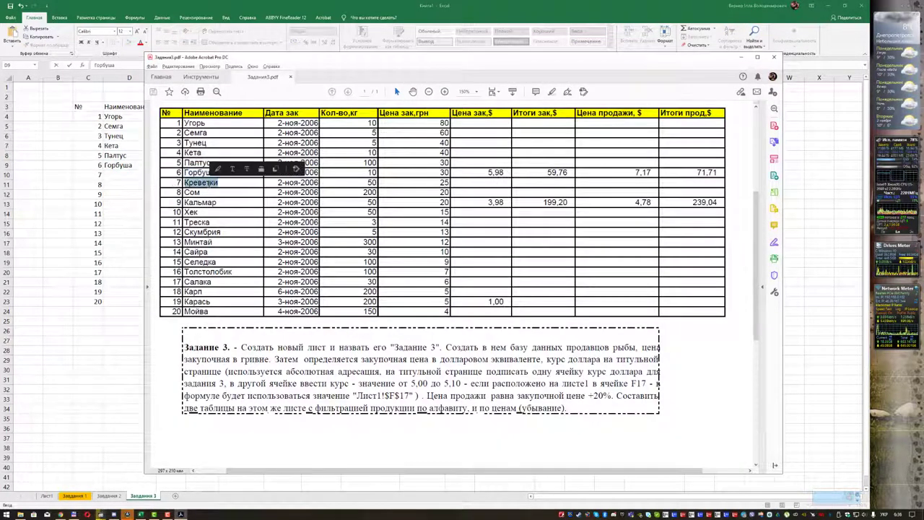
key("ctrl+c")
key("alt+Tab")
left_click(134, 175)
key("ctrl+v")
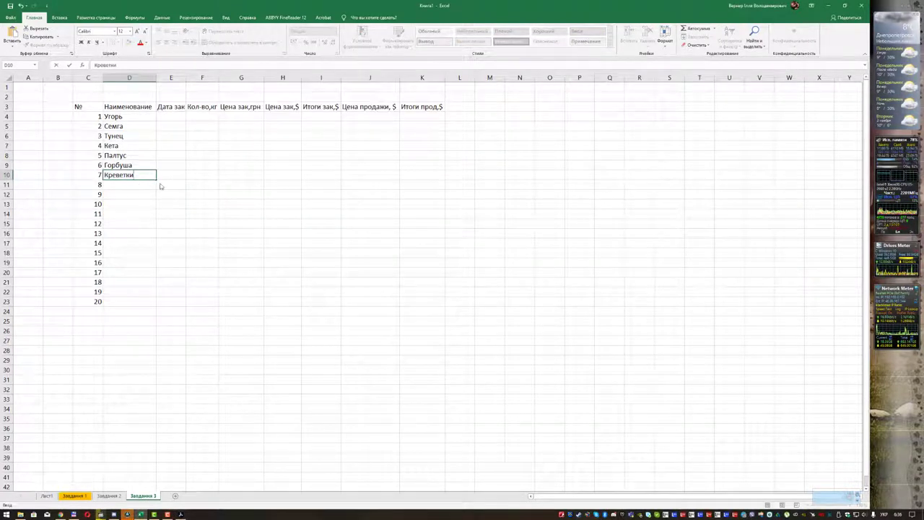
key("alt+Tab")
double_click(201, 192)
key("ctrl+c")
key("alt+Tab")
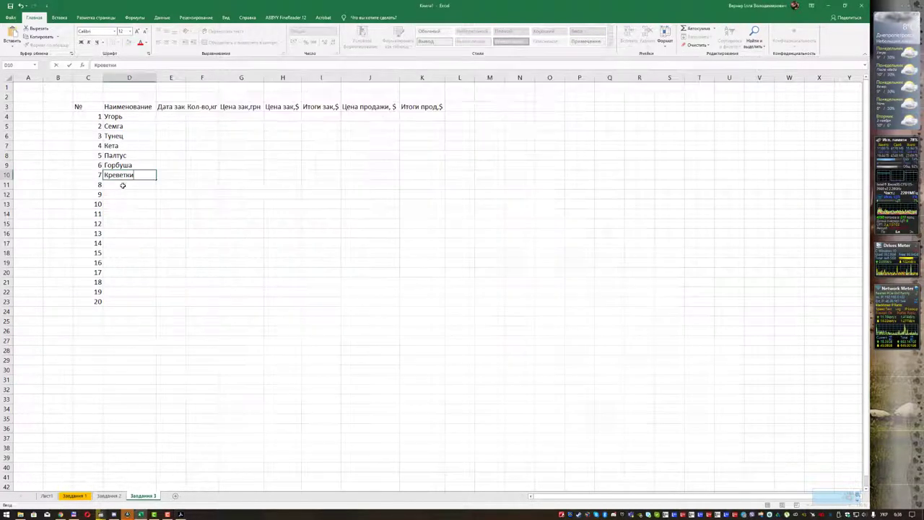
left_click(123, 184)
key("ctrl+v")
Copy Кальмар and Хек from the PDF into D12 and D13.
key("alt+Tab")
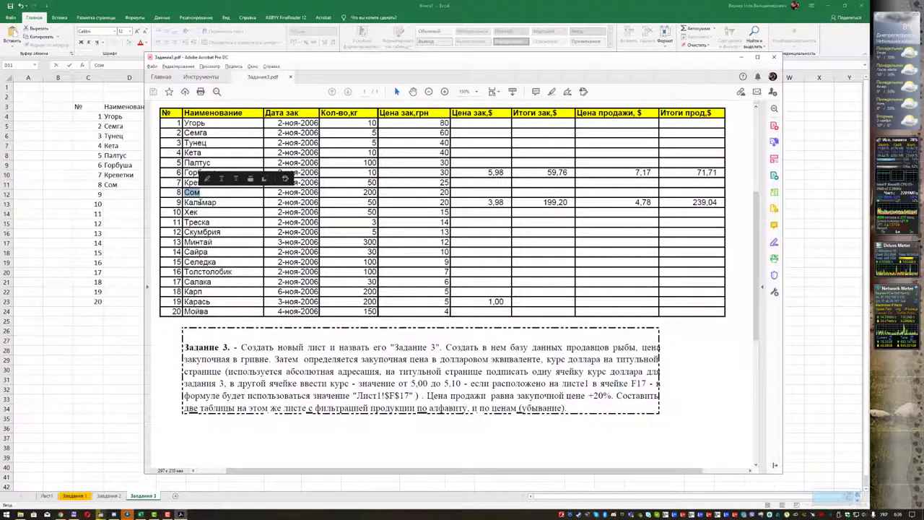
double_click(199, 202)
key("ctrl+c")
key("alt+Tab")
left_click(119, 194)
key("ctrl+v")
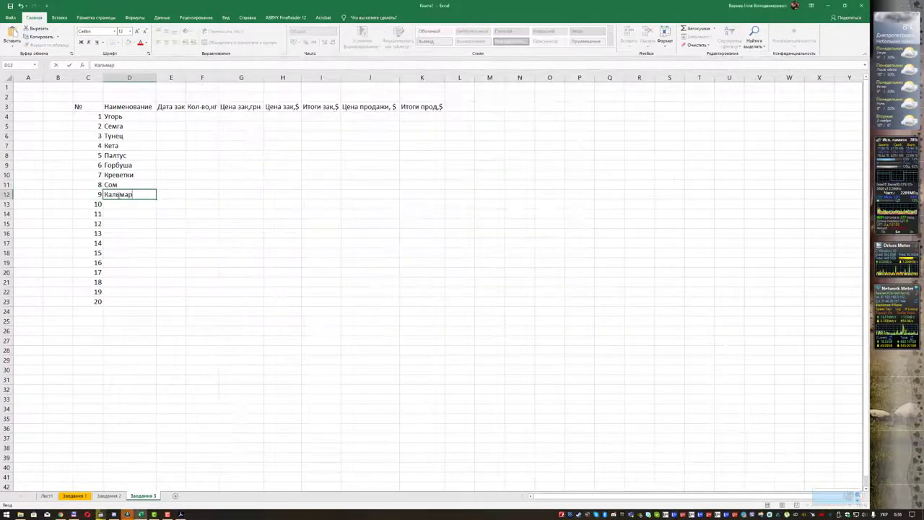
key("alt+Tab")
double_click(192, 212)
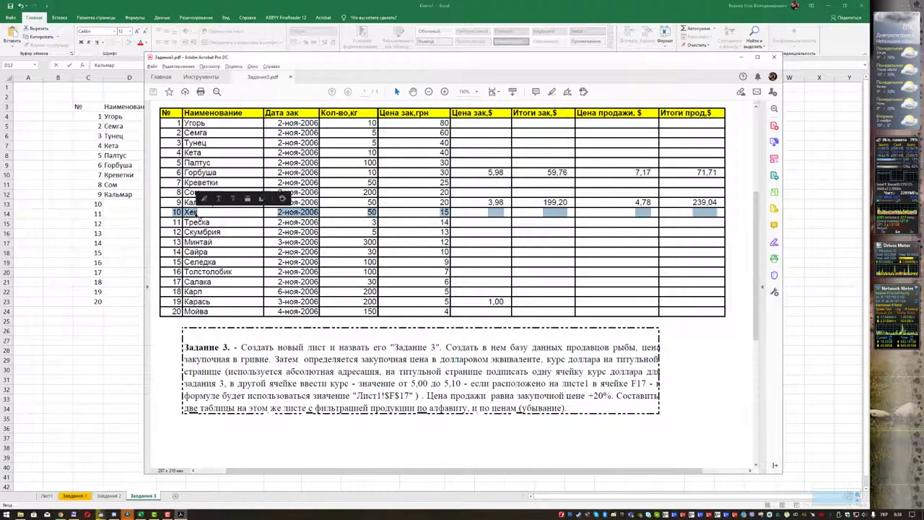
key("ctrl+c")
key("alt+Tab")
left_click(119, 205)
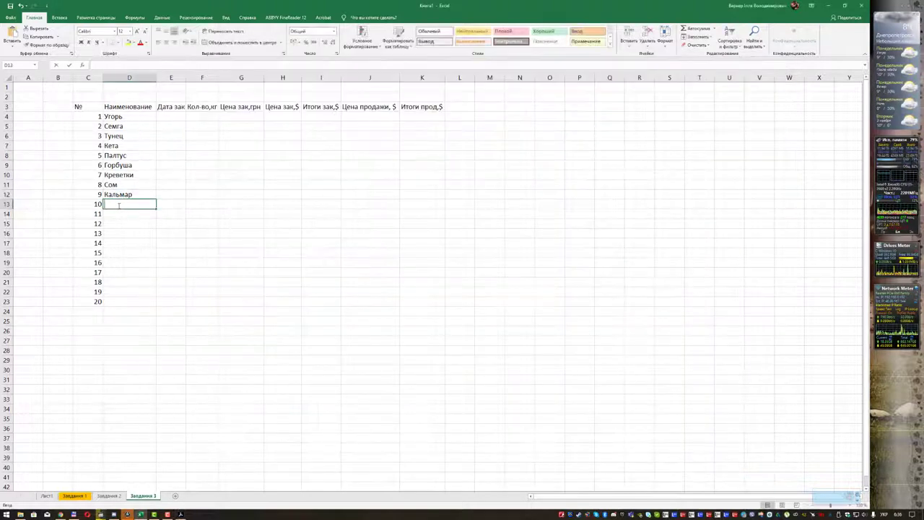
key("ctrl+v")
Copy Треска, Скумбрия and Минтай from the PDF into D14, D15 and D16.
key("alt+Tab")
double_click(196, 222)
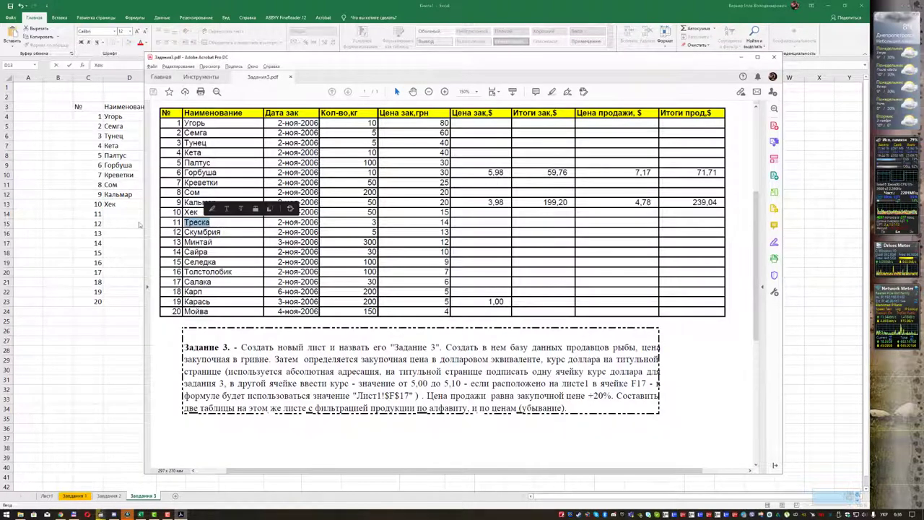
key("ctrl+c")
key("alt+Tab")
left_click(119, 214)
key("ctrl+v")
key("alt+Tab")
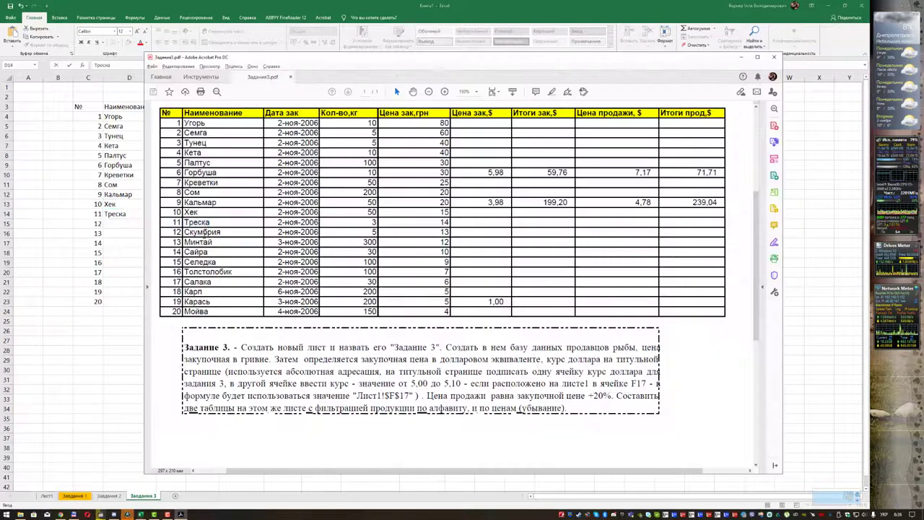
double_click(202, 232)
key("ctrl+c")
key("alt+Tab")
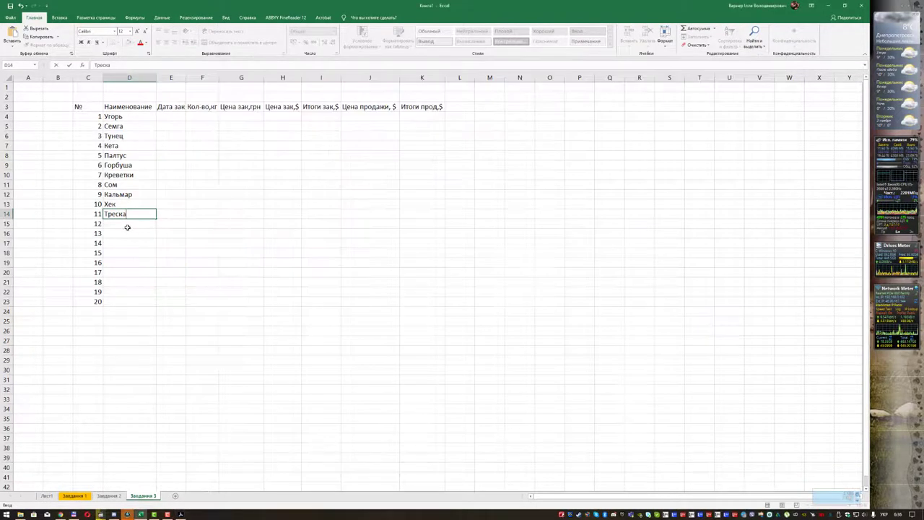
left_click(128, 224)
key("ctrl+v")
key("alt+Tab")
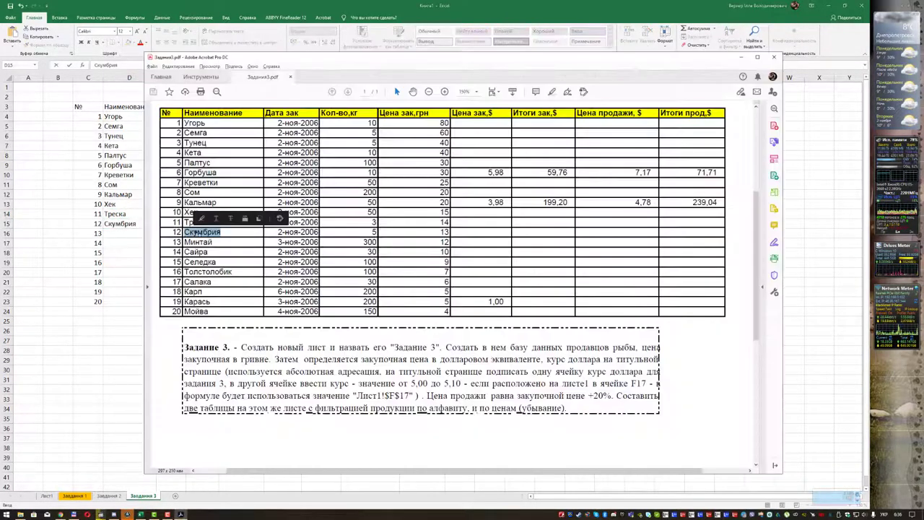
key("alt+Tab")
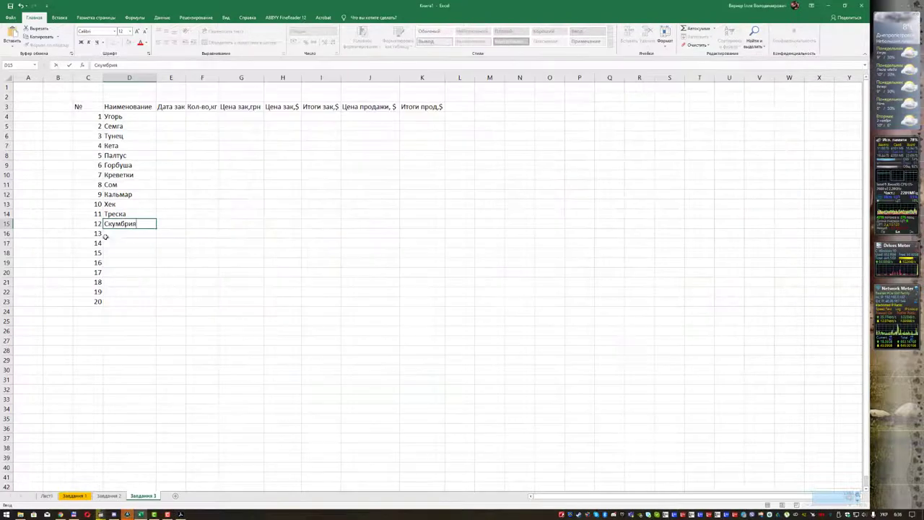
left_click(121, 231)
key("ctrl+v")
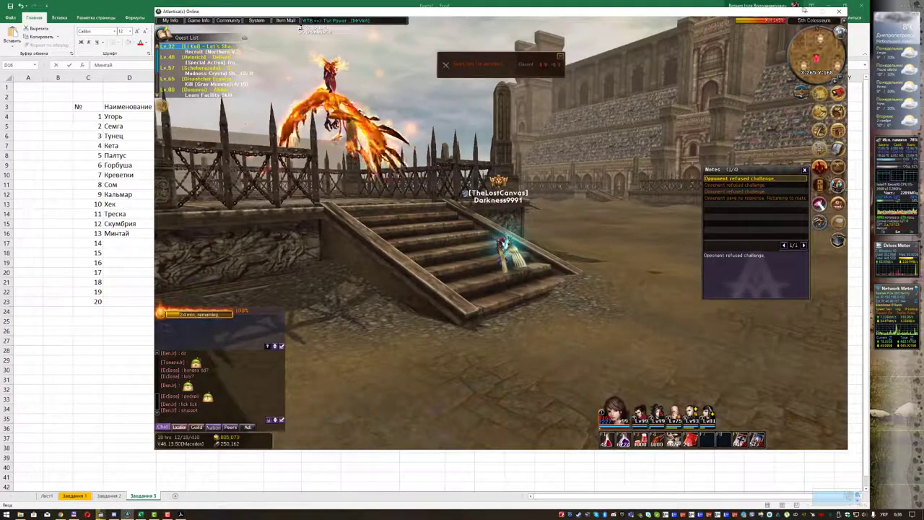
Move a stray window aside and paste Сайра and Селедка into D17 and D18.
left_click(805, 12)
key("alt+Tab")
key("alt+Tab")
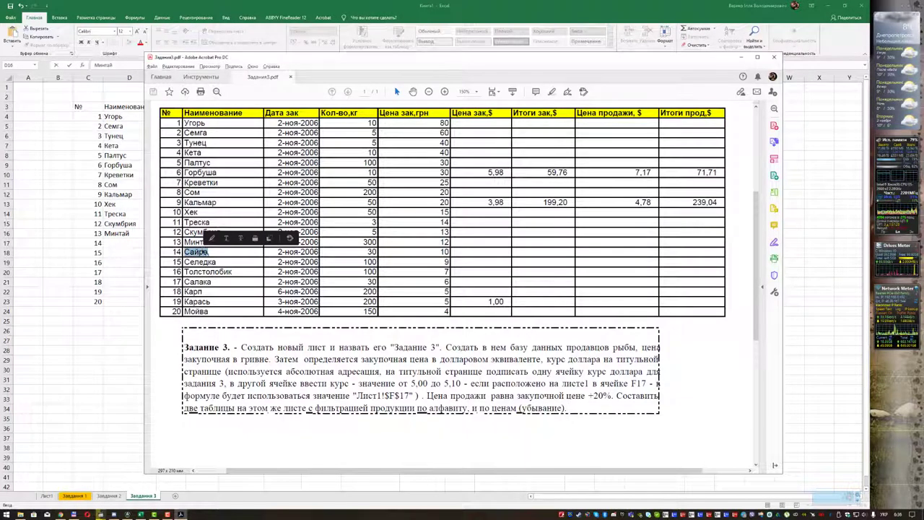
key("alt+Tab")
left_click(121, 242)
key("ctrl+v")
key("alt+Tab")
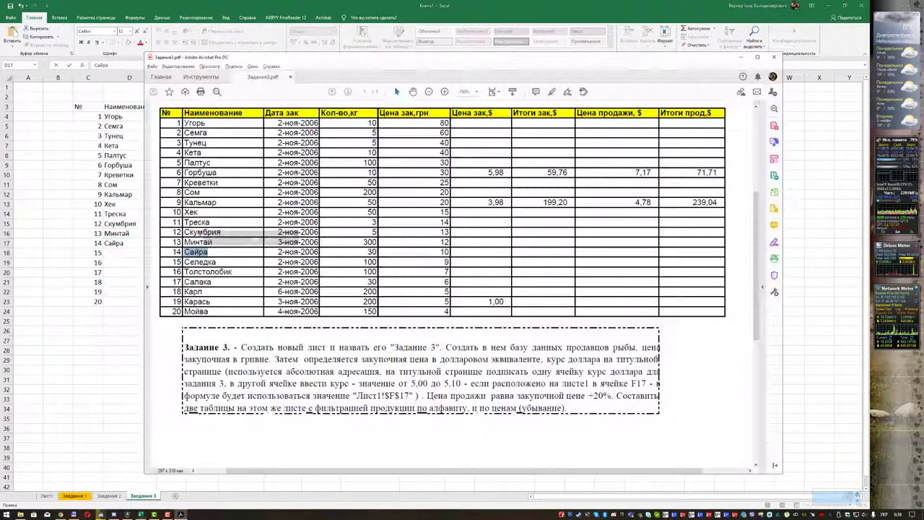
left_click_drag(185, 262, 215, 261)
key("ctrl+c")
key("alt+Tab")
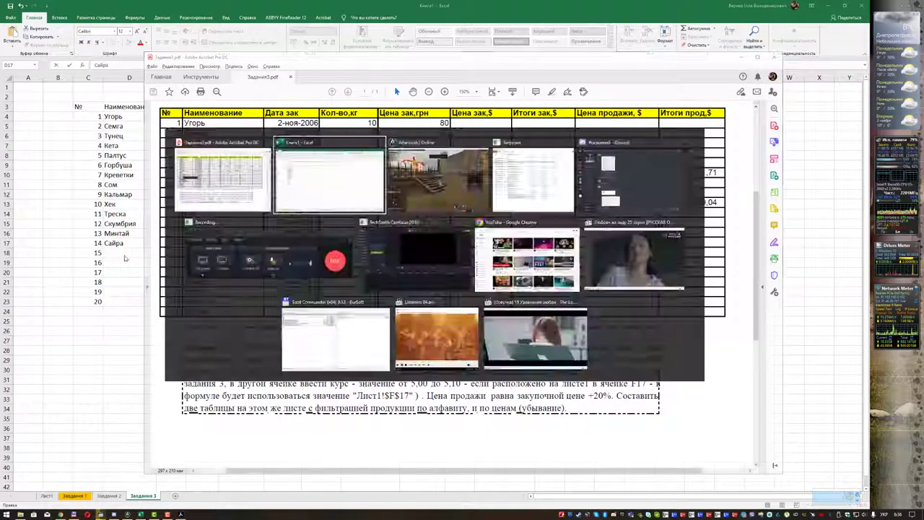
left_click(120, 254)
key("ctrl+v")
Copy Толстолобик and Салака from the PDF into D19 and D20.
key("alt+Tab")
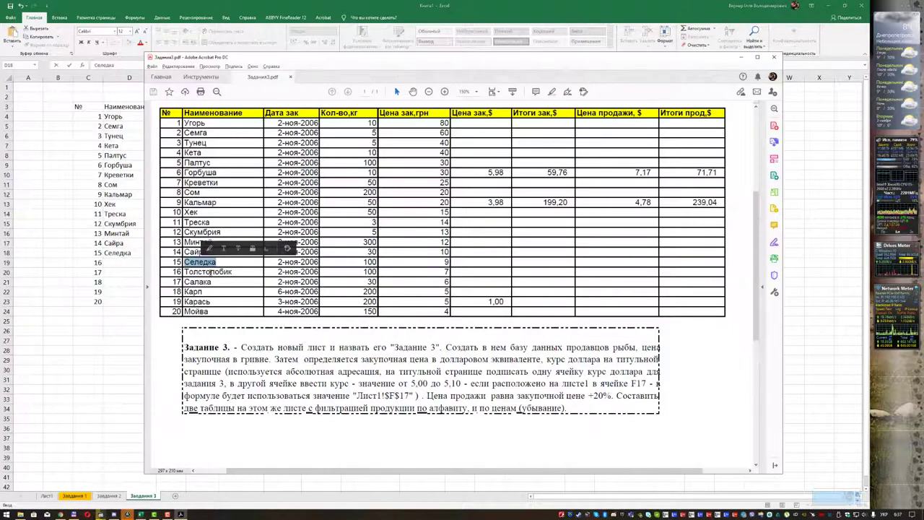
left_click_drag(185, 271, 232, 273)
key("ctrl+c")
key("alt+Tab")
left_click(124, 263)
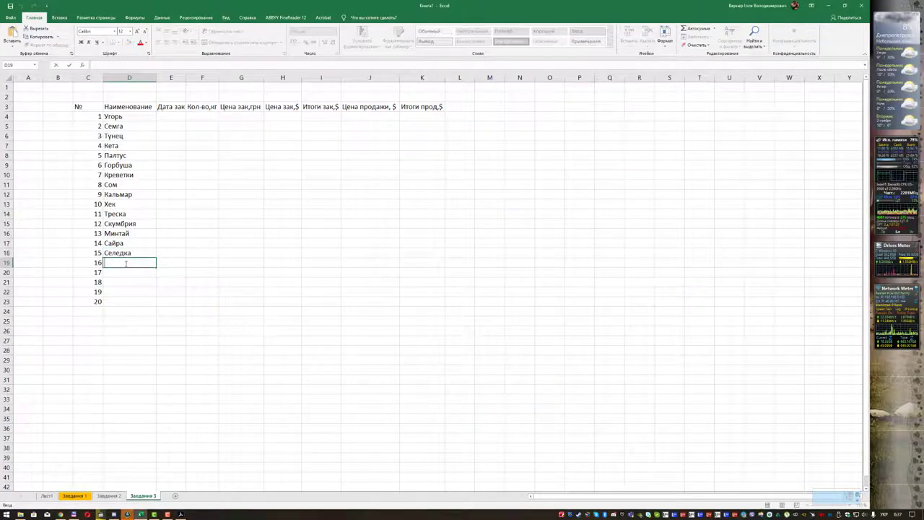
key("ctrl+v")
key("alt+Tab")
left_click_drag(185, 282, 210, 282)
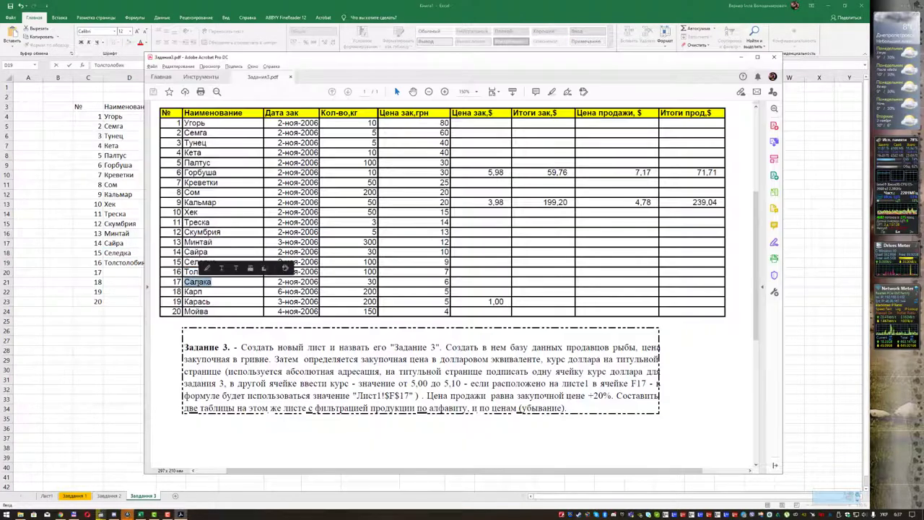
key("alt+Tab")
left_click(127, 273)
key("ctrl+v")
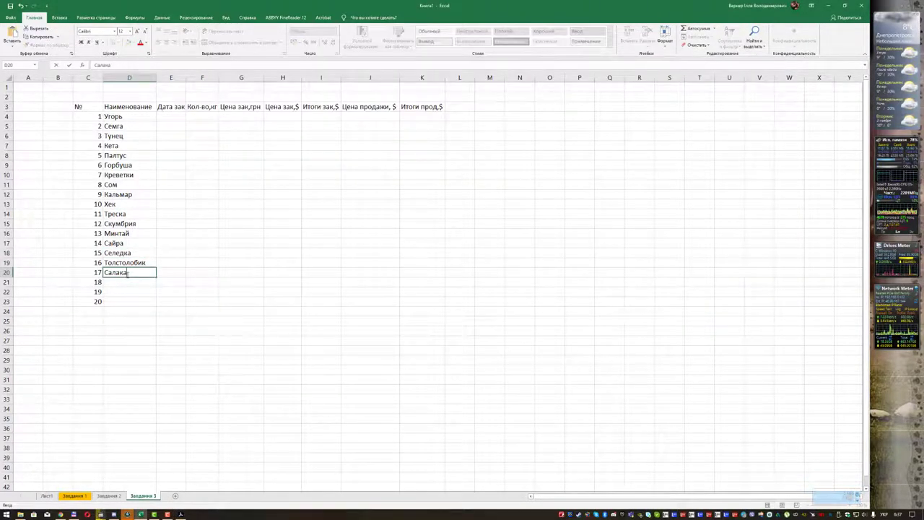
Enter Карп in D21 and type Карась into D22.
key("alt+Tab")
left_click_drag(185, 292, 202, 292)
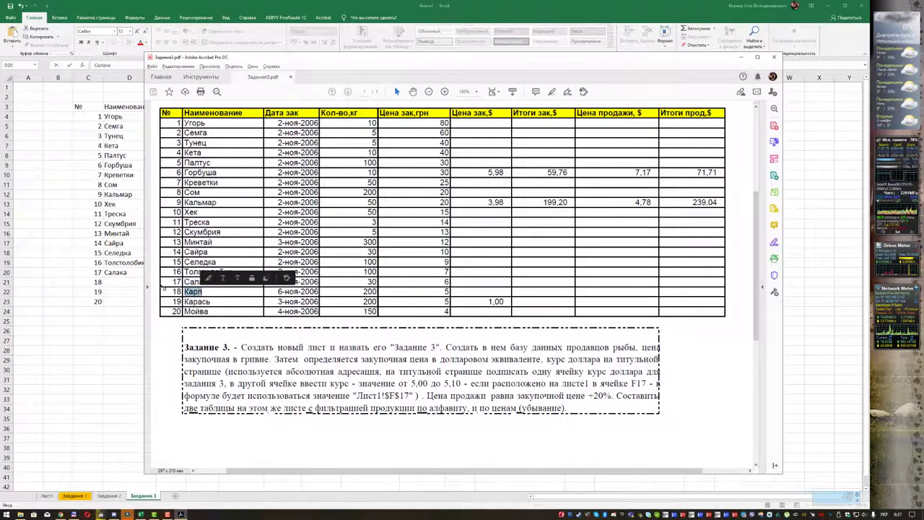
key("alt+Tab")
left_click(125, 283)
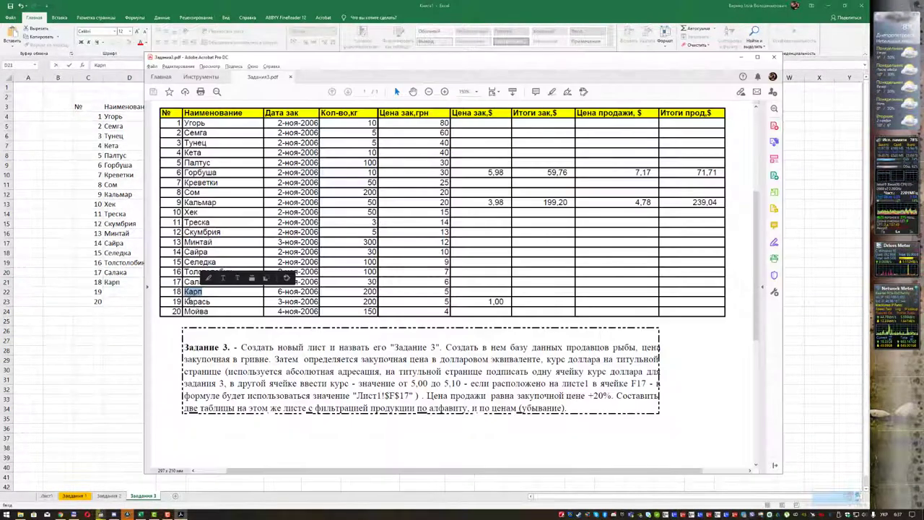
key("Return")
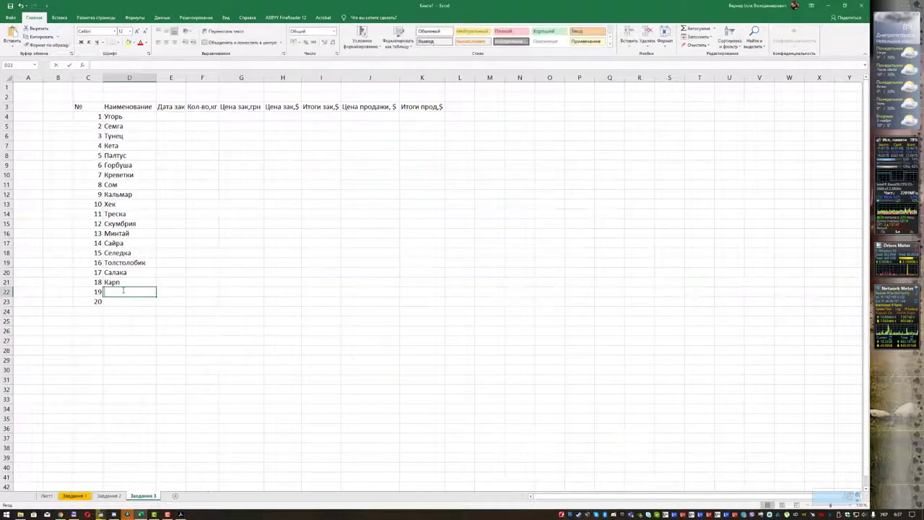
type("Карась")
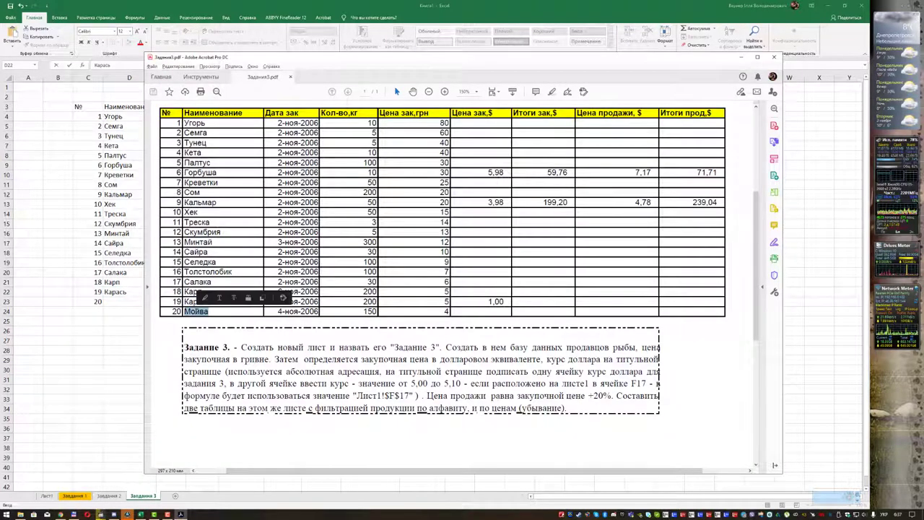
key("Return")
Type Мойва into D23, then give E4:E23 a Дата number format.
type("Мойва")
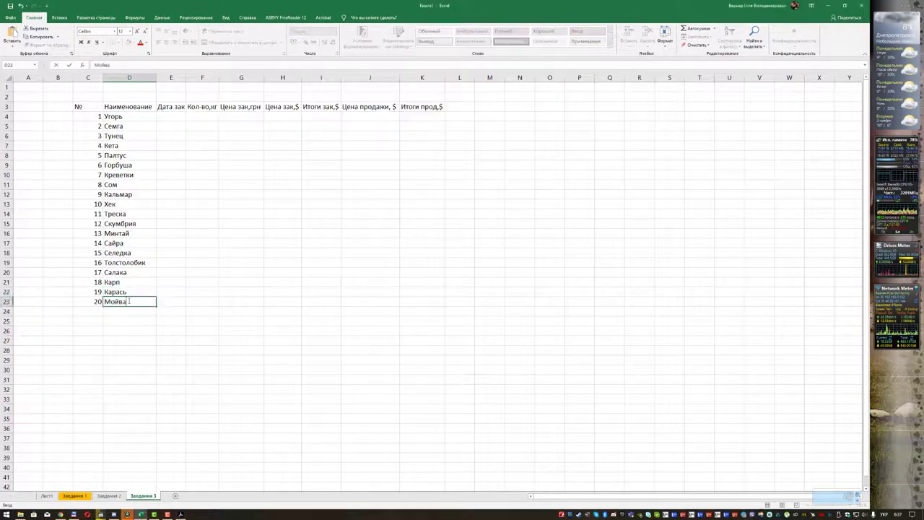
left_click_drag(177, 115, 181, 300)
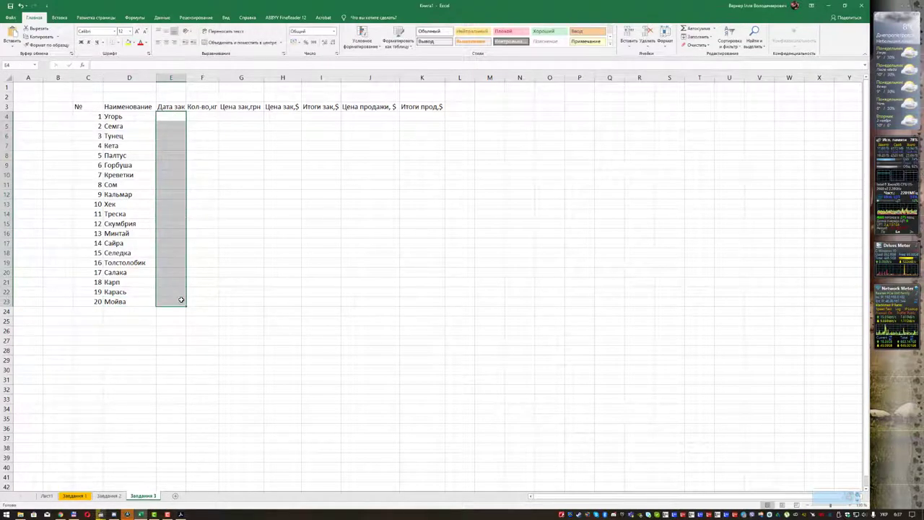
key("ctrl+1")
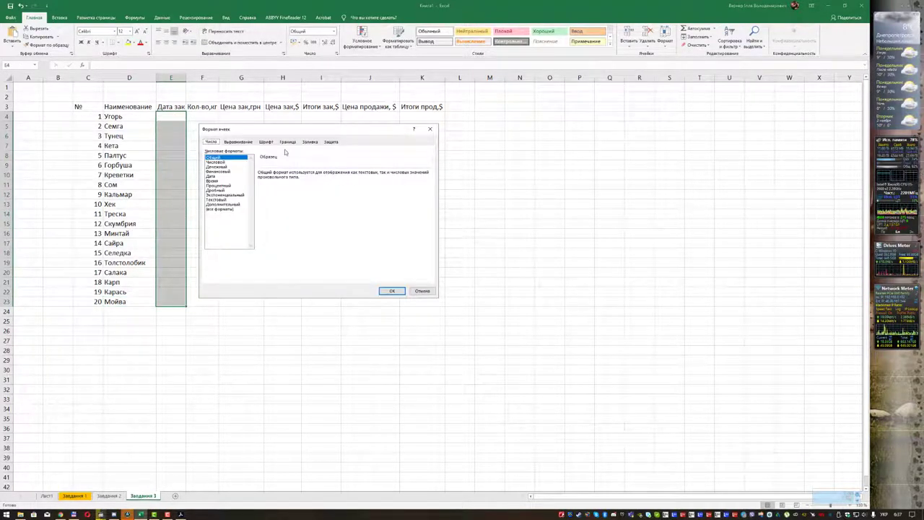
left_click(224, 163)
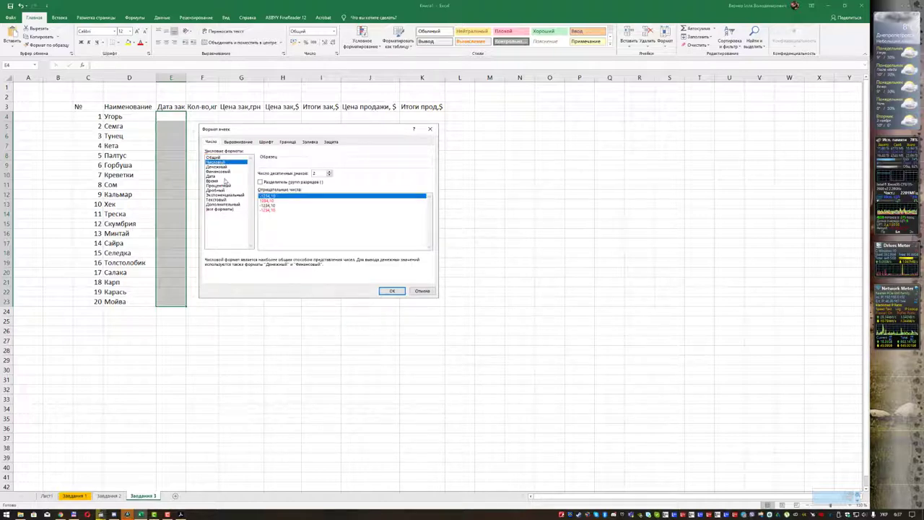
left_click(224, 177)
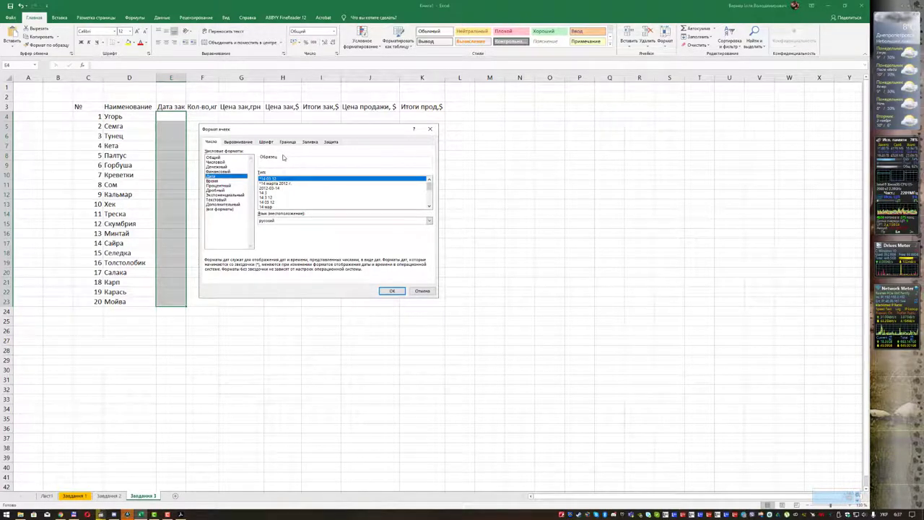
left_click(312, 198)
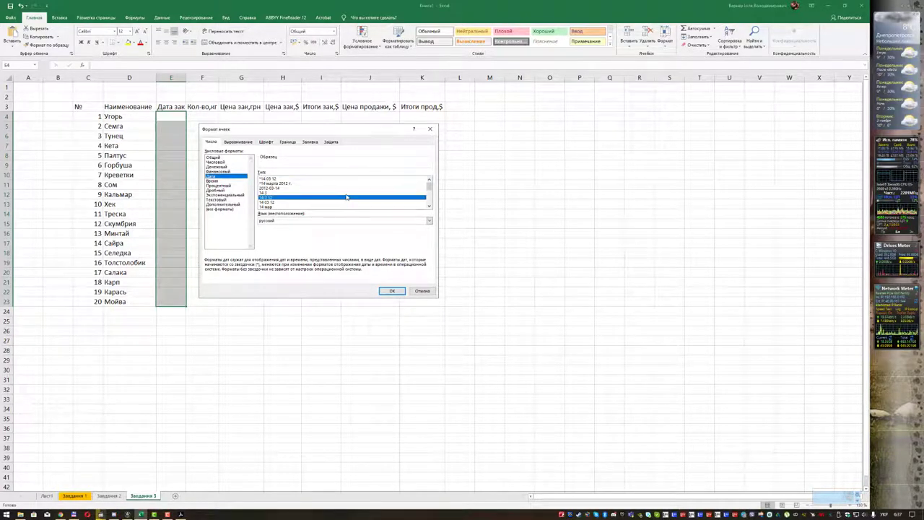
scroll(328, 197, "down", 1)
scroll(346, 196, "down", 1)
left_click(278, 187)
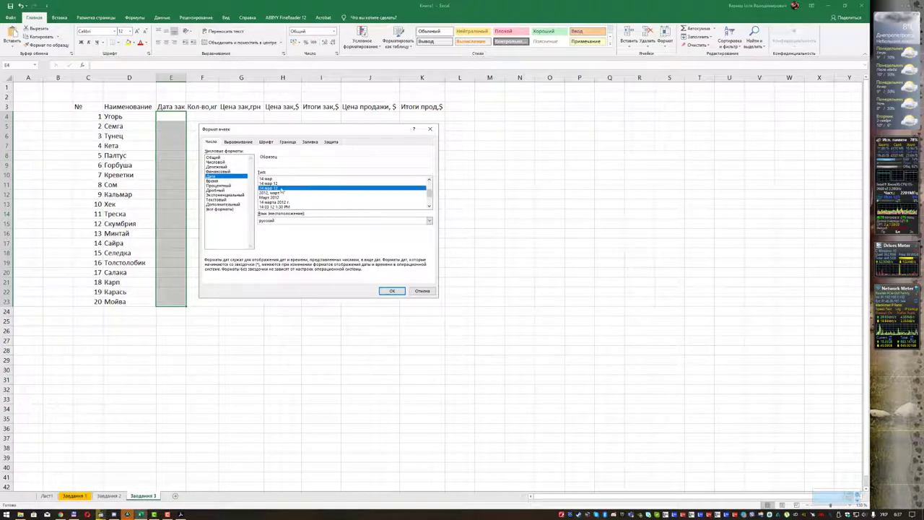
left_click(392, 292)
Enter the date 3/05/2020 in E4.
key("alt+Tab")
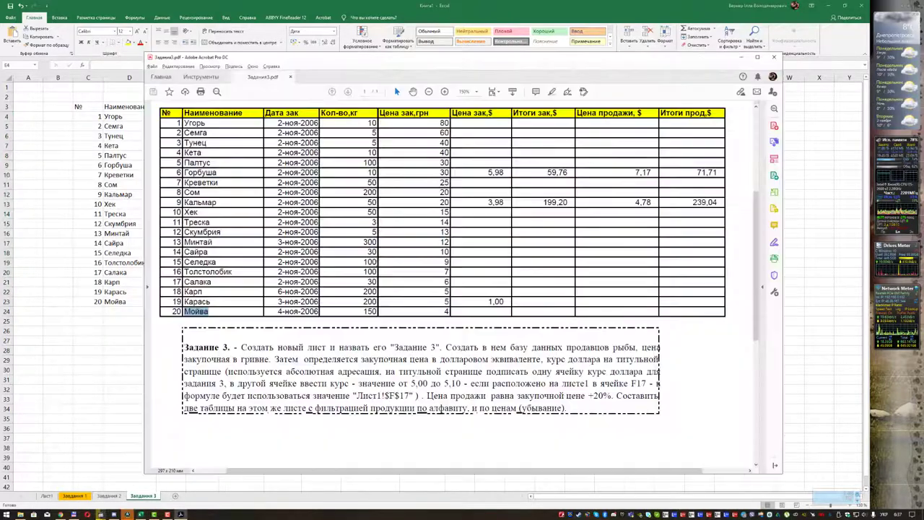
key("alt+Tab")
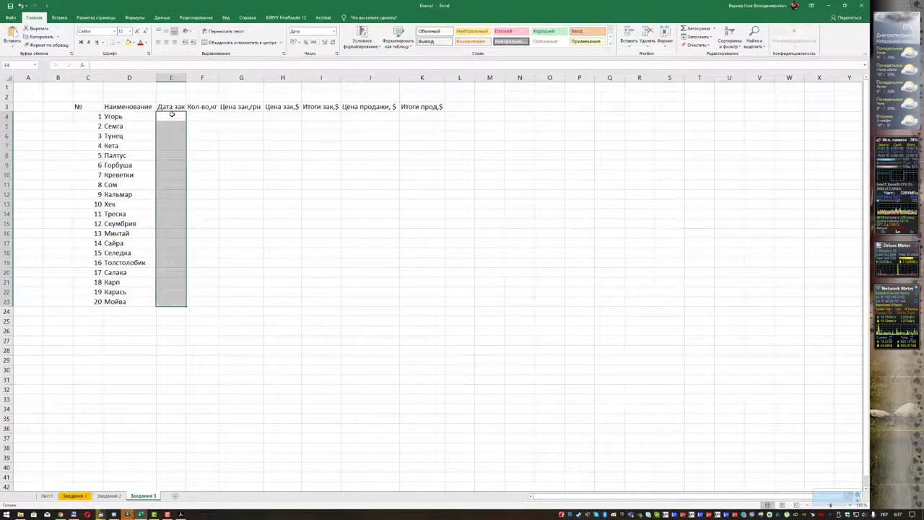
left_click(171, 116)
type("2-")
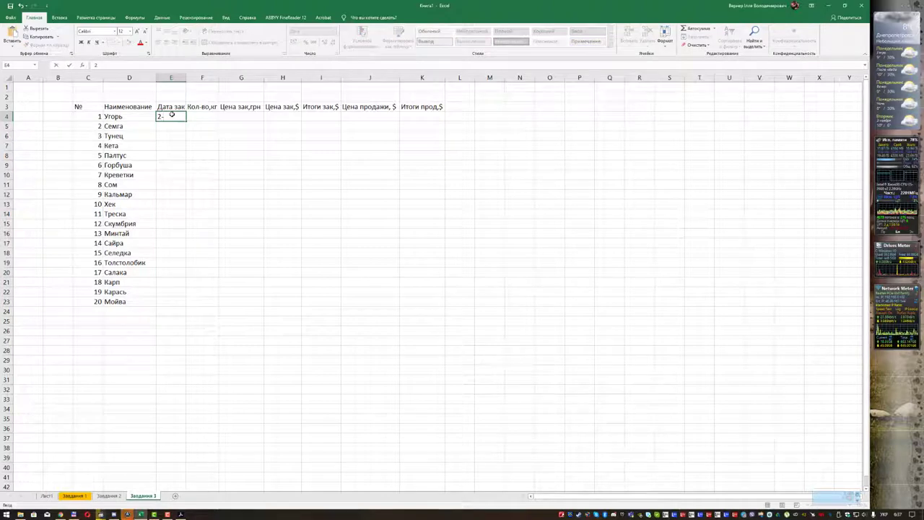
key("Return")
type("3/")
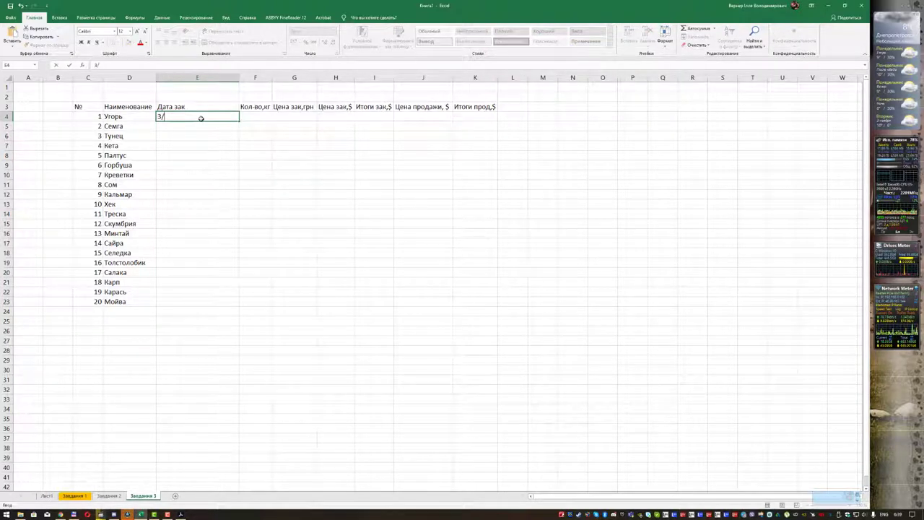
type("05/")
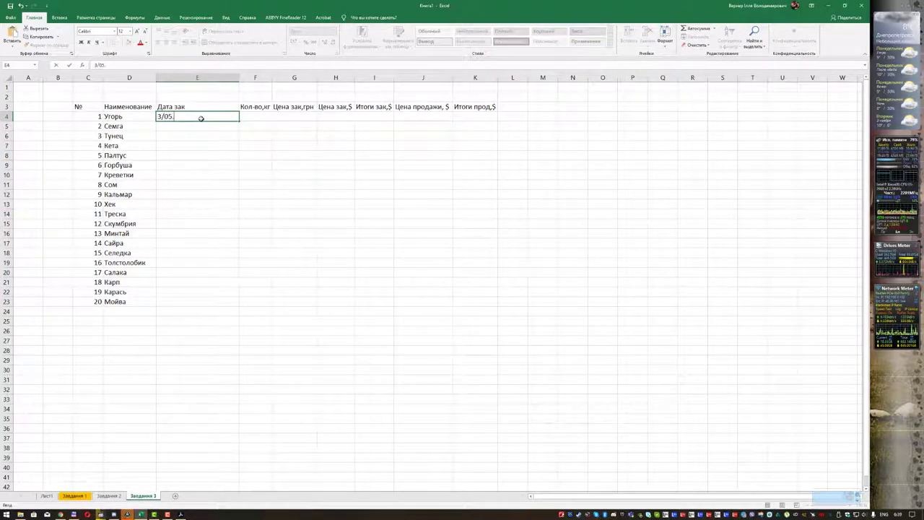
type("2020")
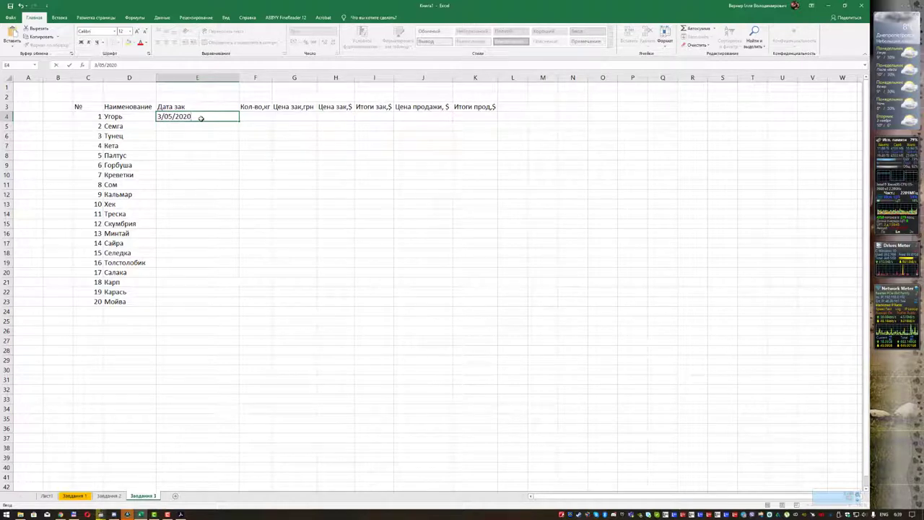
key("ctrl+Return")
Apply the 14-мар-2012 date style to E4 and fill daily dates down to E23.
key("ctrl+1")
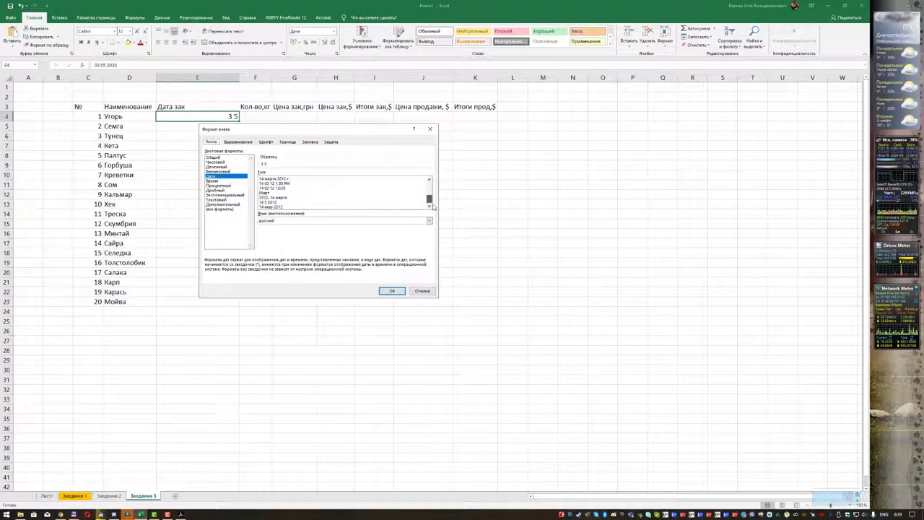
left_click_drag(429, 185, 429, 197)
left_click(336, 208)
left_click(395, 291)
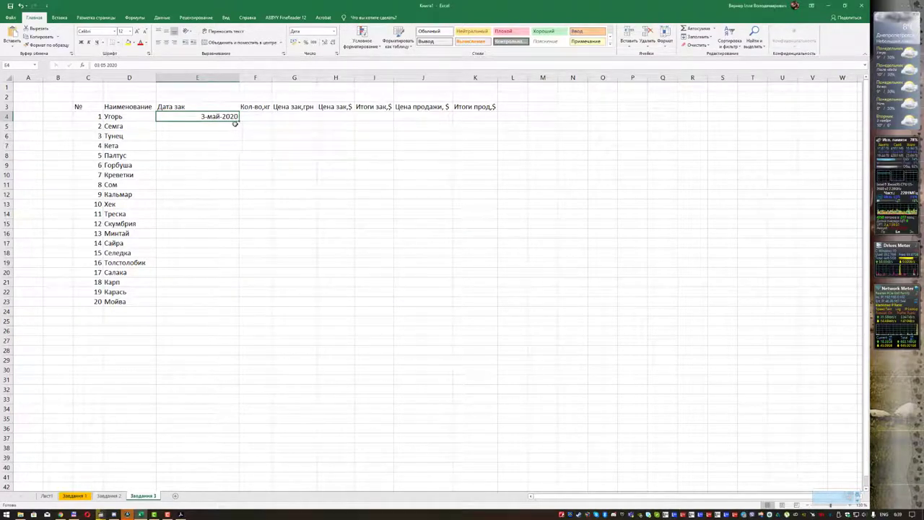
left_click_drag(234, 123, 235, 307)
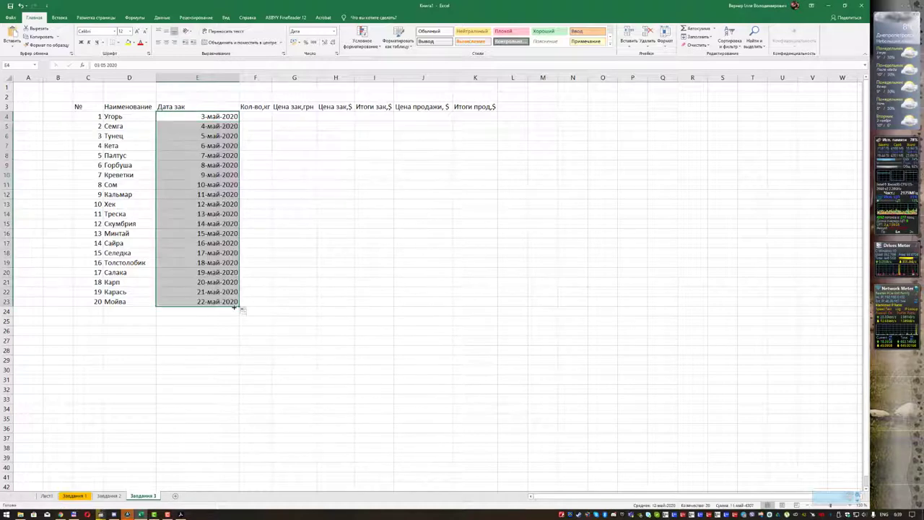
left_click(211, 137)
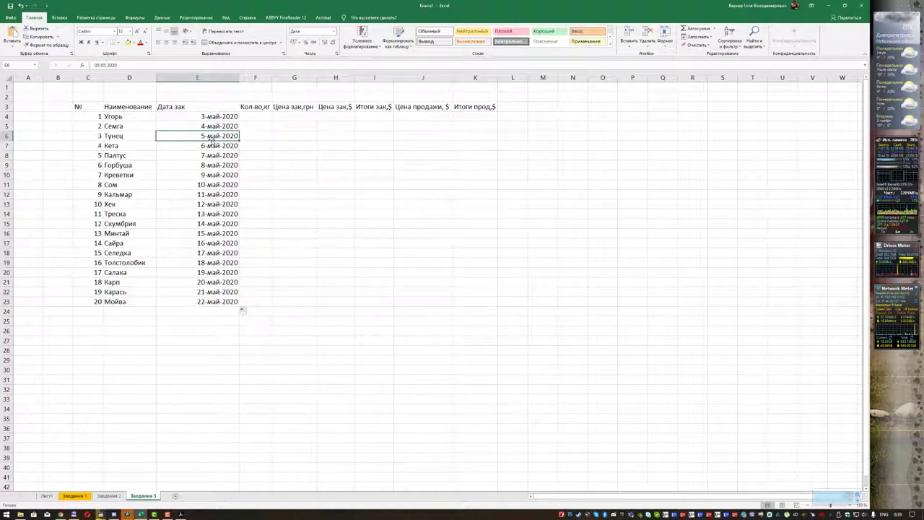
Enter 22/03/2020 in E6 and fill daily dates down to 29-мар-2020 in E13.
double_click(211, 140)
left_click(210, 136)
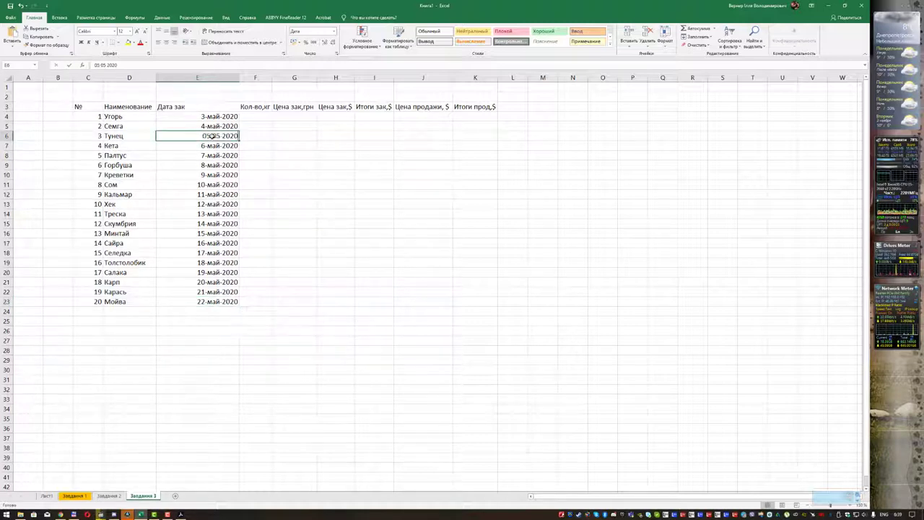
type("22/03")
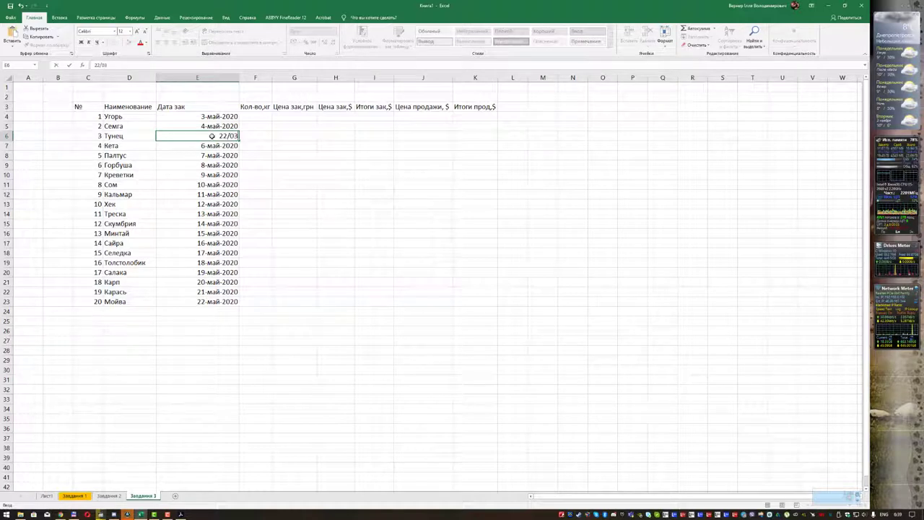
type("/2020")
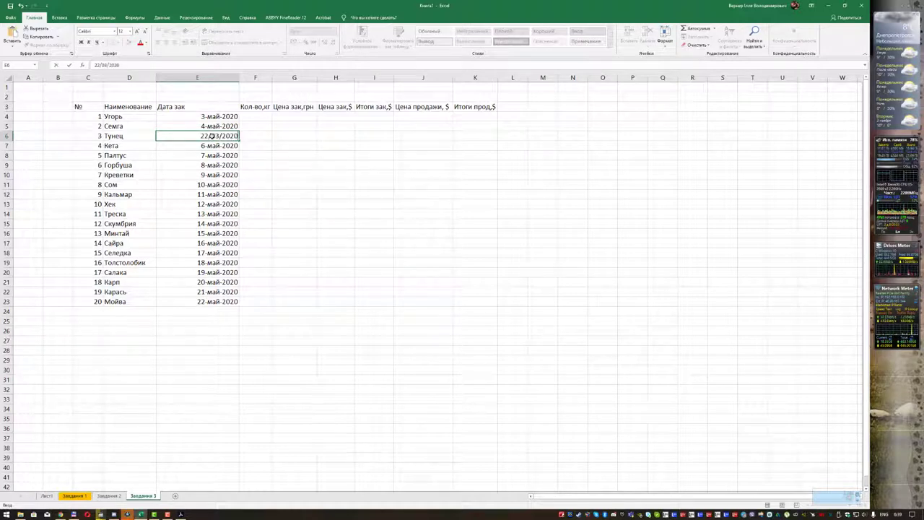
key("Return")
left_click(212, 136)
key("Escape")
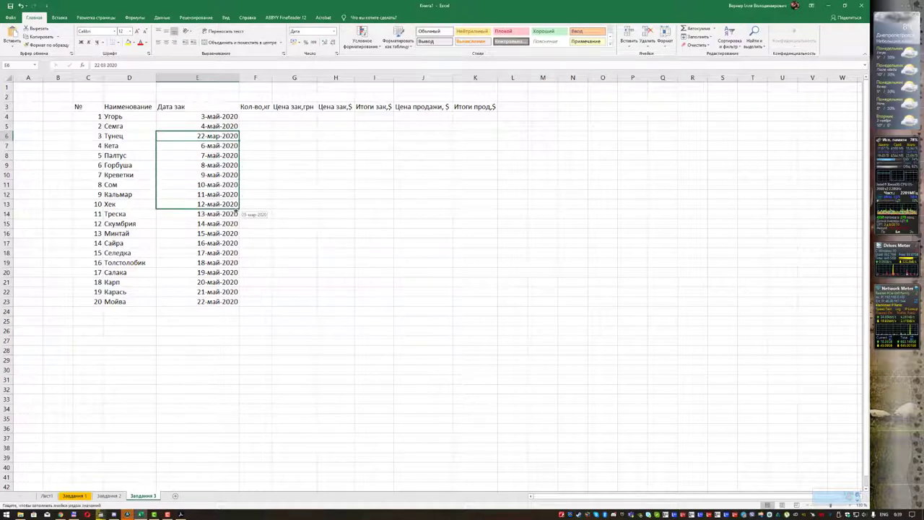
left_click_drag(238, 141, 239, 208)
left_click(229, 243)
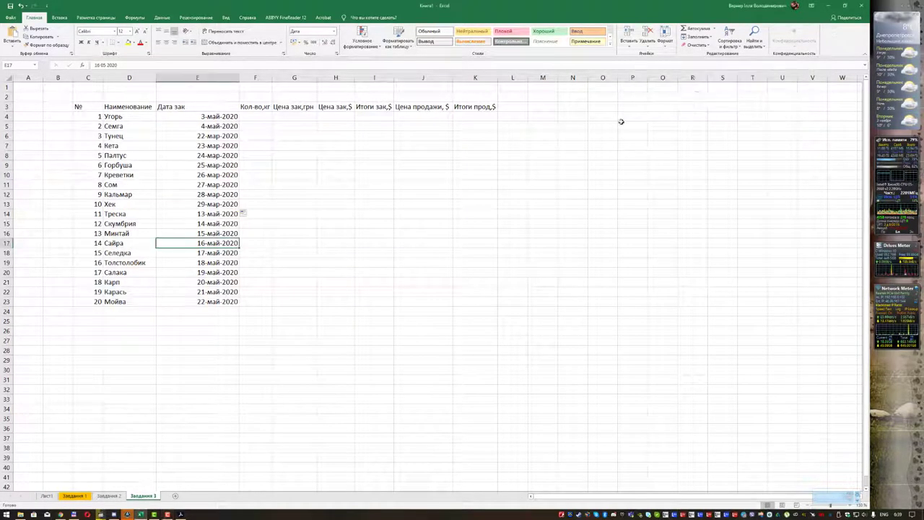
key("alt+Tab")
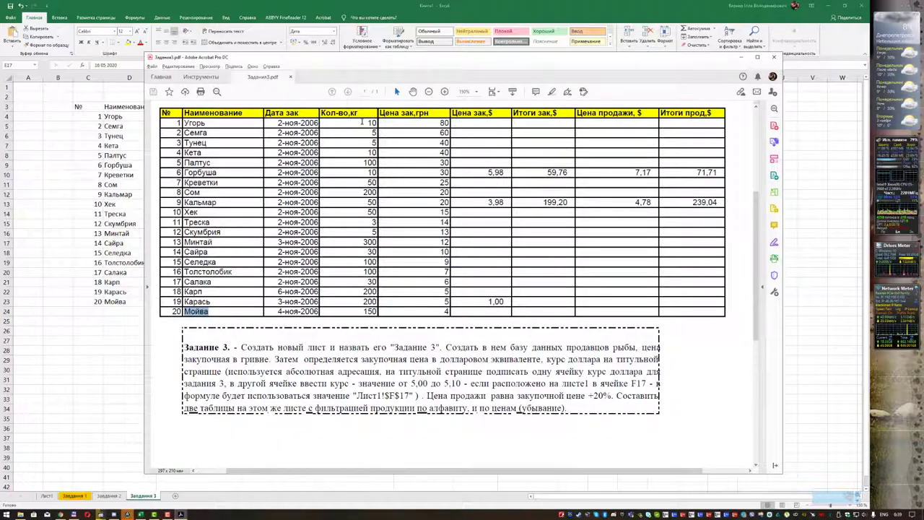
key("alt+Tab")
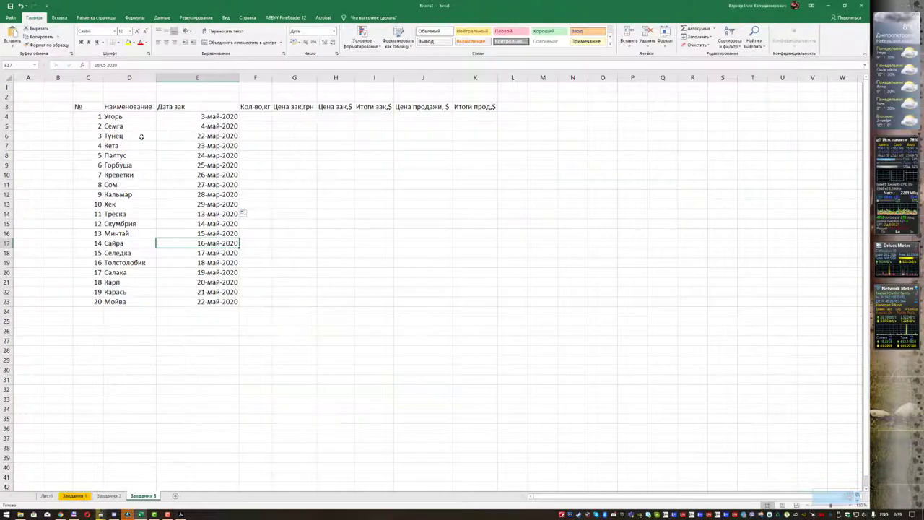
Type quantities into F4:F23, from 10 for Угорь down to 5 for Мойва.
left_click(258, 117)
type("10")
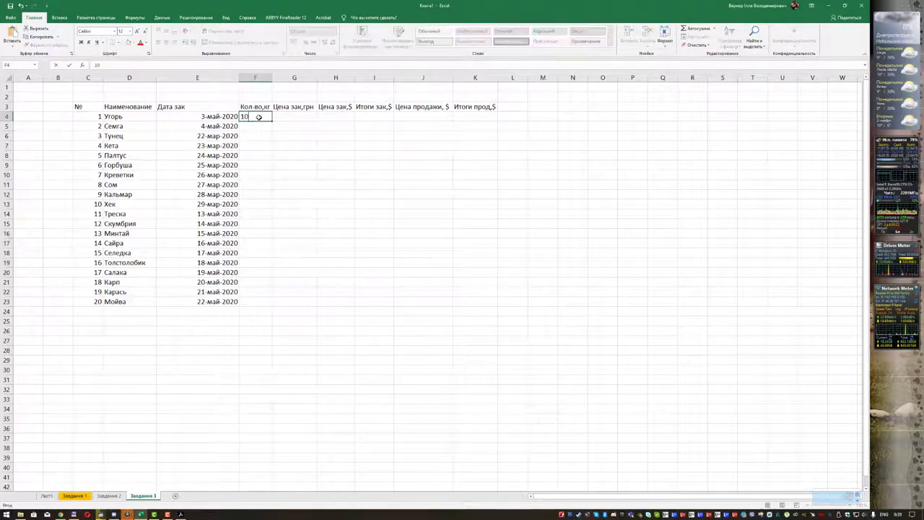
key("Return")
type("3")
key("Return")
type("5")
key("Return")
type("4")
key("Return")
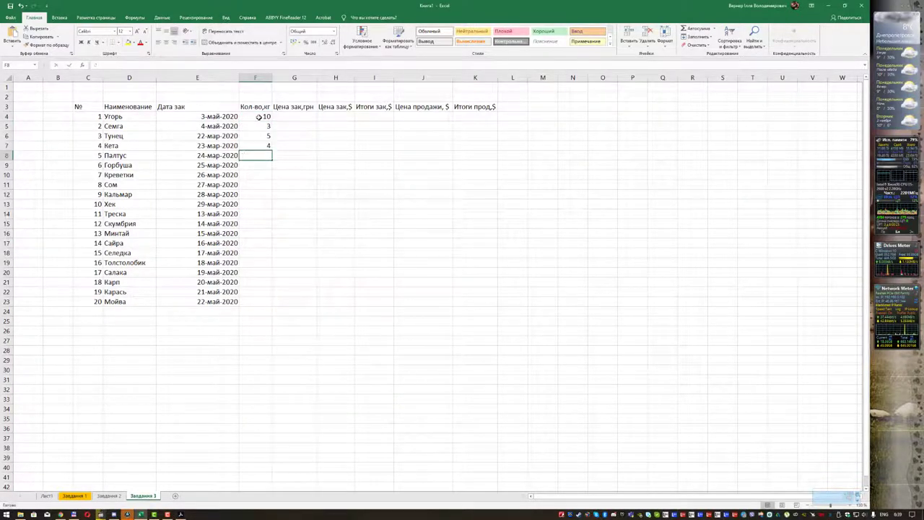
type("2")
key("Return")
type("23")
key("Return")
type("4 ")
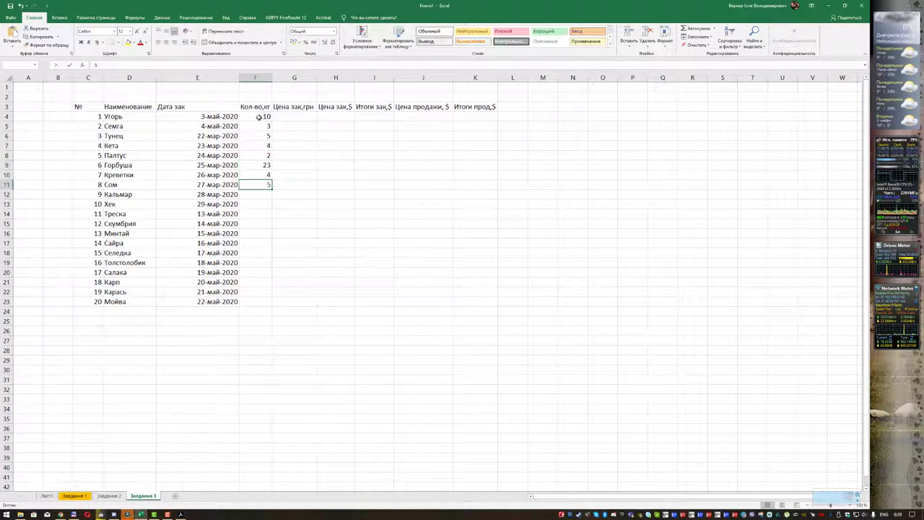
type("5 5 345 4353 4 43 54 34 4 54 ")
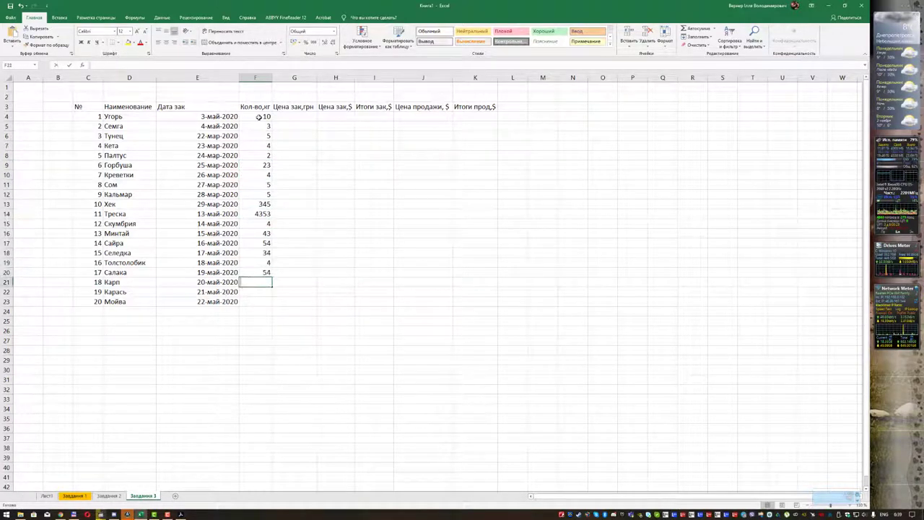
type("4 4 5")
key("Return")
Correct the Треска quantity to 4 and check the task PDF.
key("Up")
key("Up")
key("Up")
key("Up")
key("Up")
key("Up")
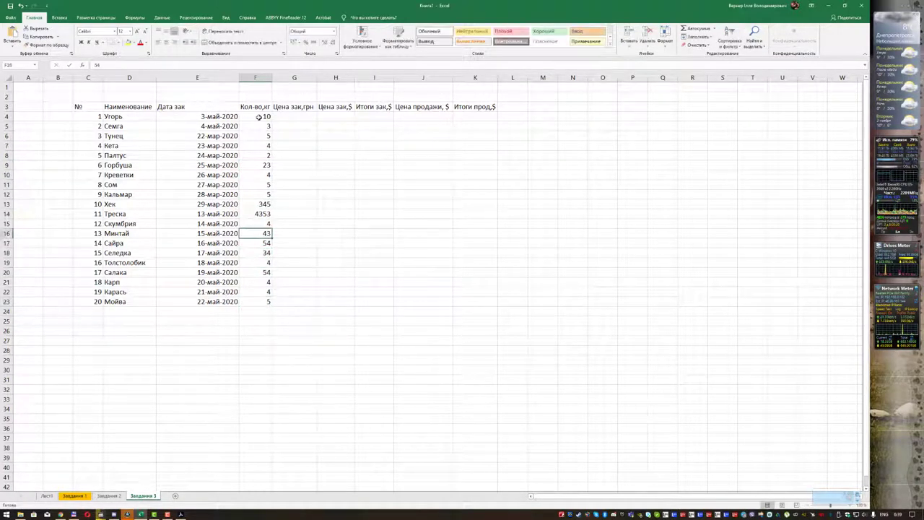
key("Up")
key("Up")
key("Up")
key("Down")
key("Down")
key("Right")
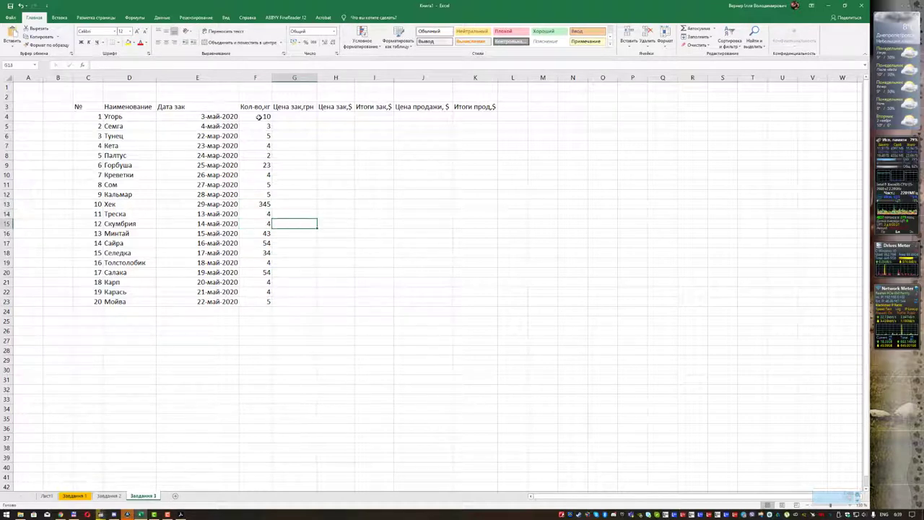
key("Up")
key("alt+Tab")
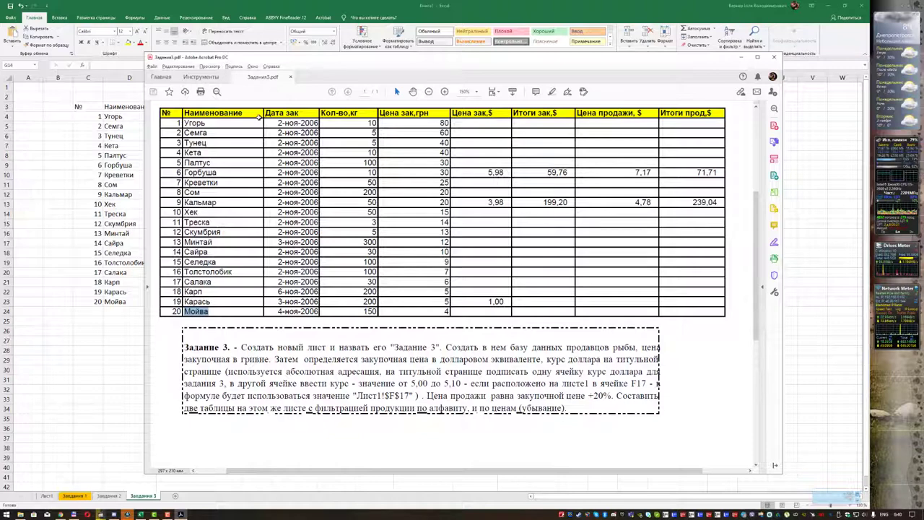
Enter purchase prices in G4:G23, from 80 for Угорь down to 4 for Мойва.
key("alt+Tab")
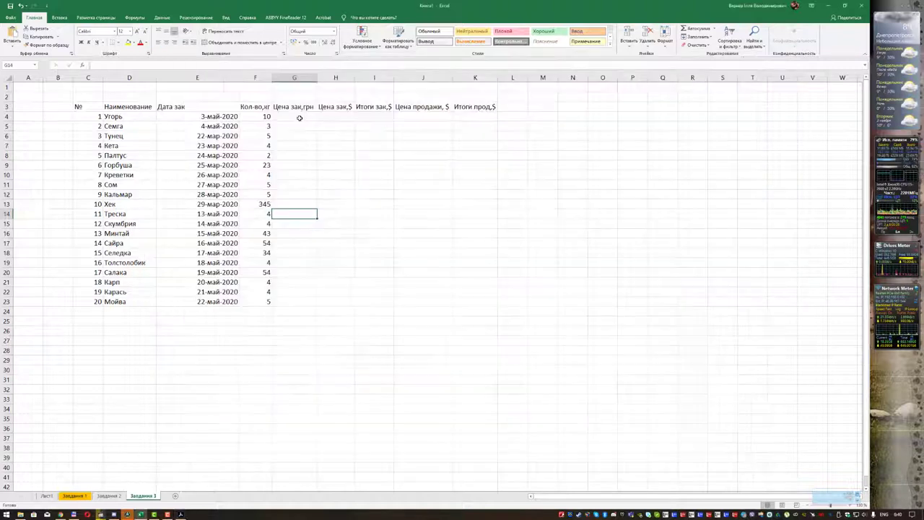
left_click(298, 118)
type("80")
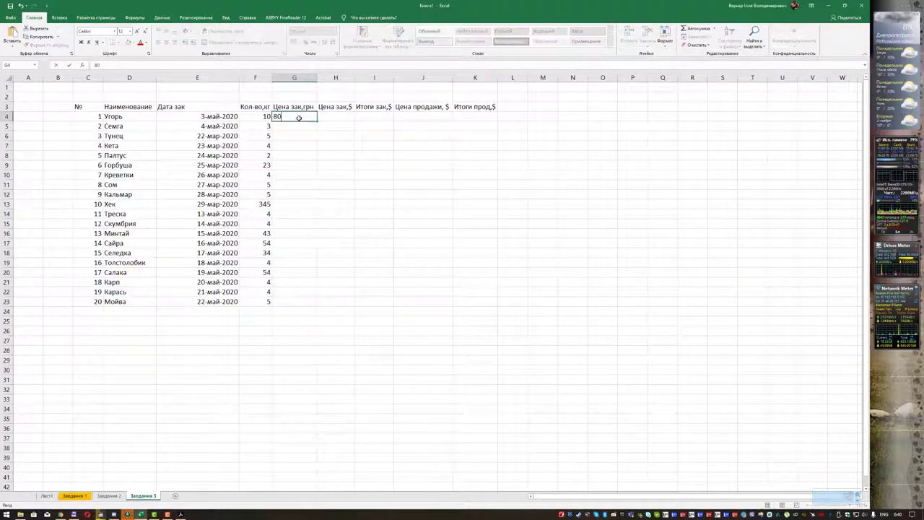
key("Return")
type("66")
key("Return")
type("344 ")
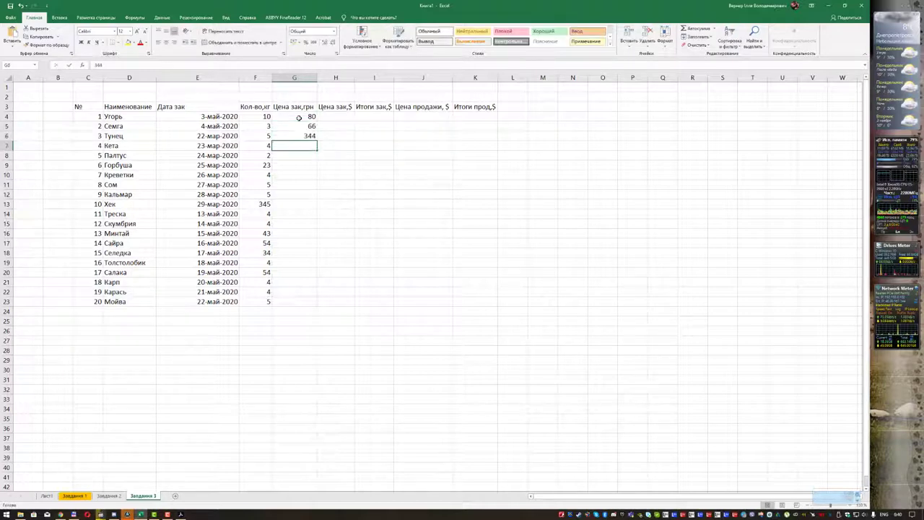
type("545 4 35  354 534 453 534")
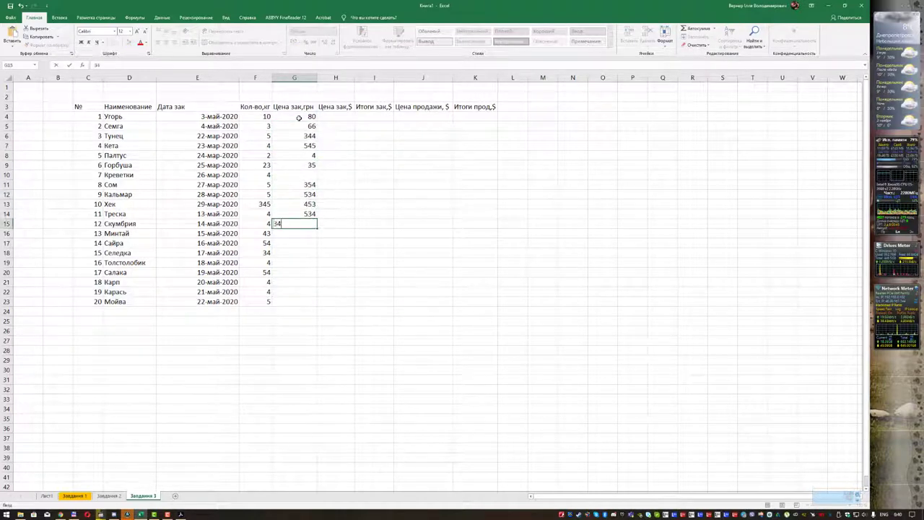
type(" 34 54 4 5 34 5 43 5 4")
key("Return")
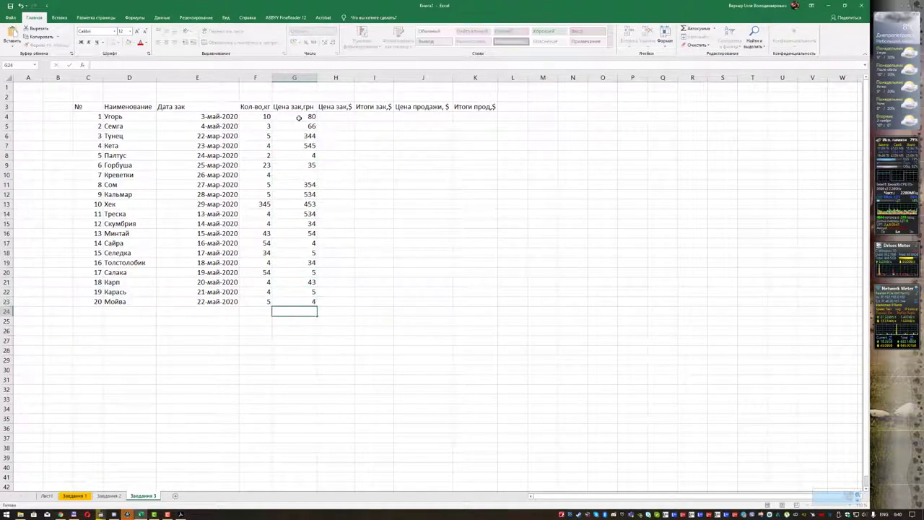
Fill the empty G10 with 45 and correct the prices to 54 in G7 and 34 in G6.
key("Up")
key("Up")
key("Up")
key("Up")
key("Up")
key("Up")
type("45")
key("Return")
key("Up")
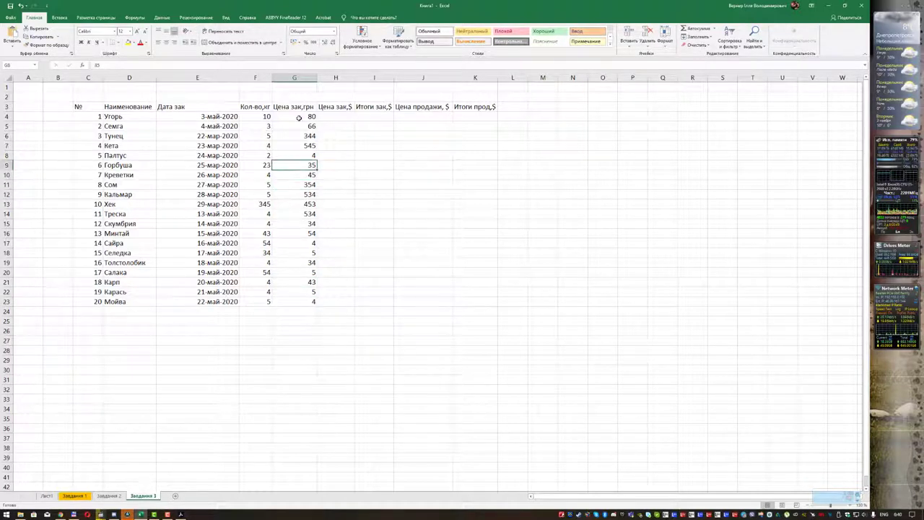
key("Up")
key("Up")
key("Up")
key("F2")
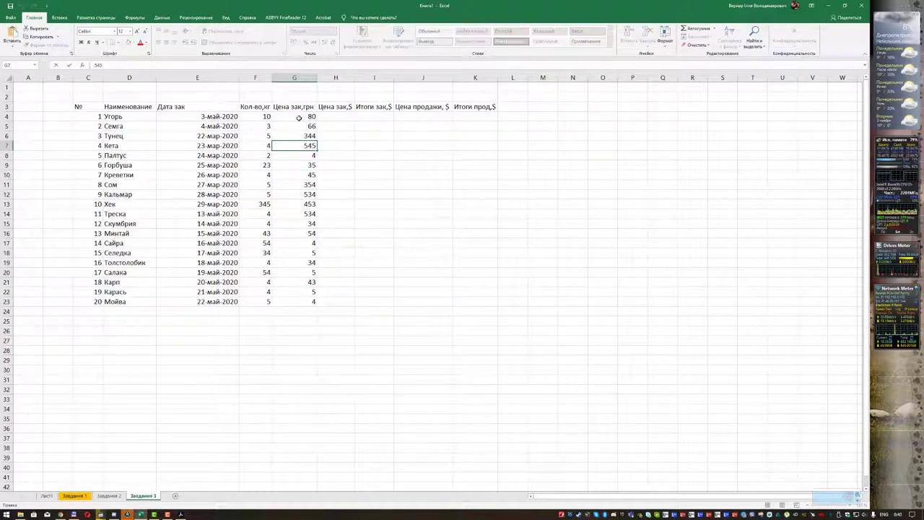
key("BackSpace")
key("Return")
key("Up")
key("Up")
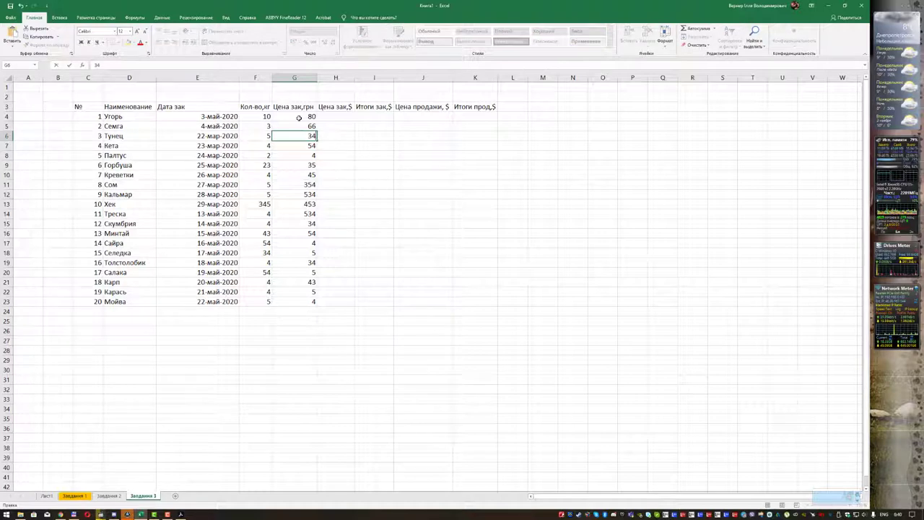
key("Return")
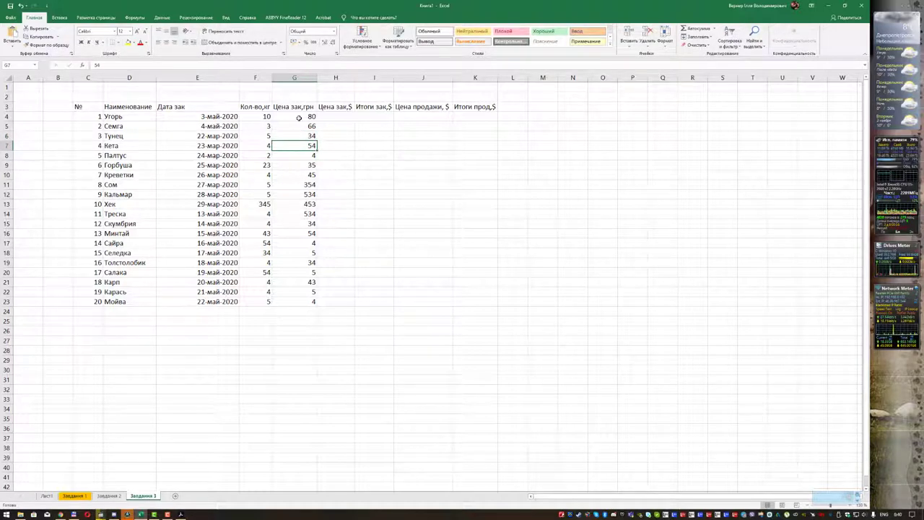
key("alt+Tab")
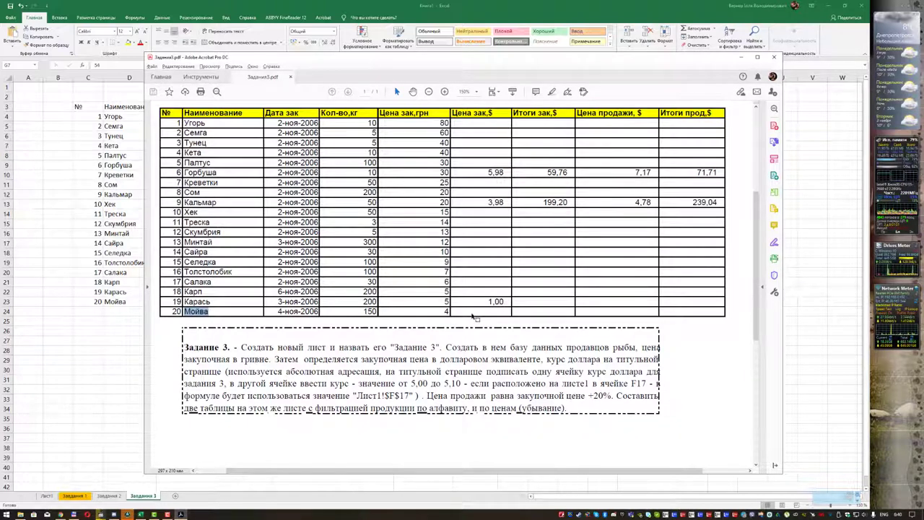
key("alt+Tab")
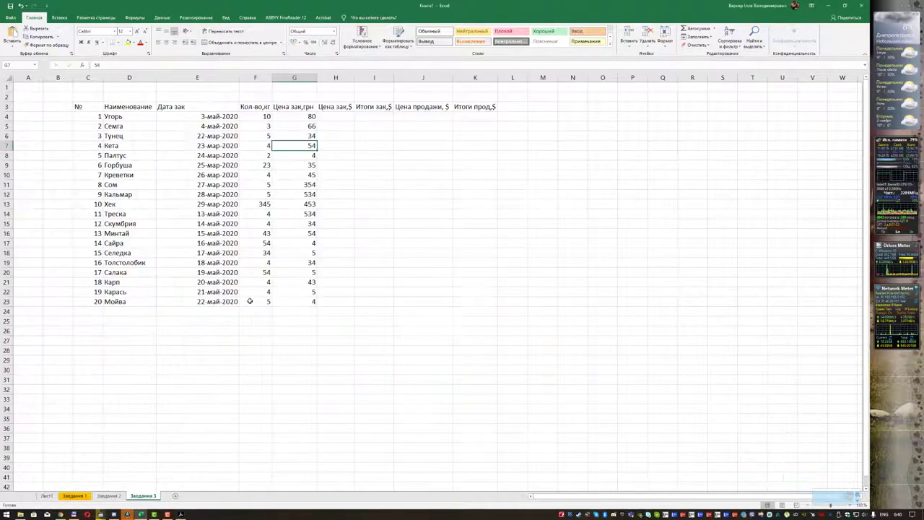
On Лист1, put the label 'курс долара' in J23 and the dollar rate 27 in L23.
left_click(48, 496)
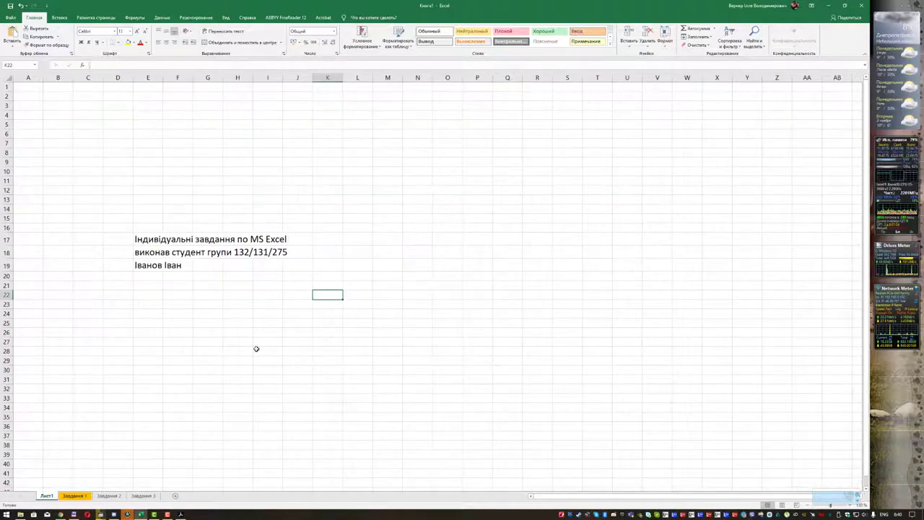
left_click(290, 307)
type("урс долара")
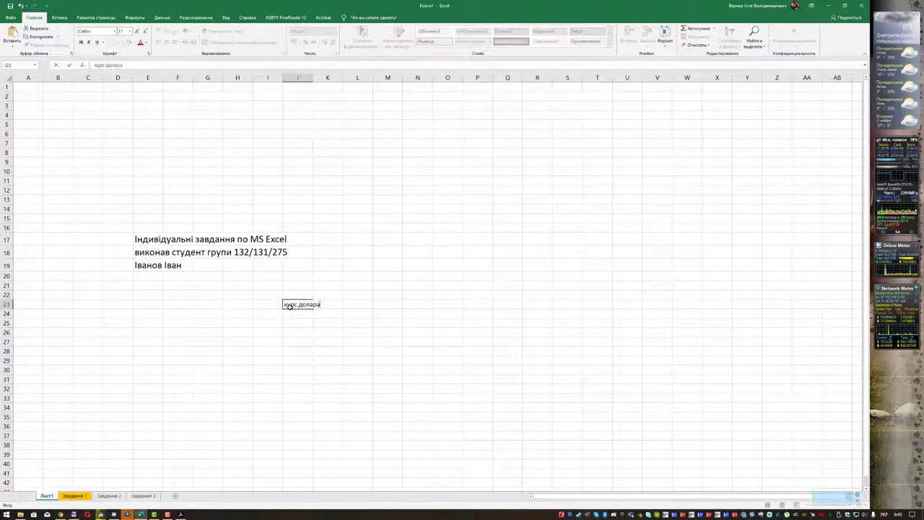
key("Return")
key("Up")
key("Right")
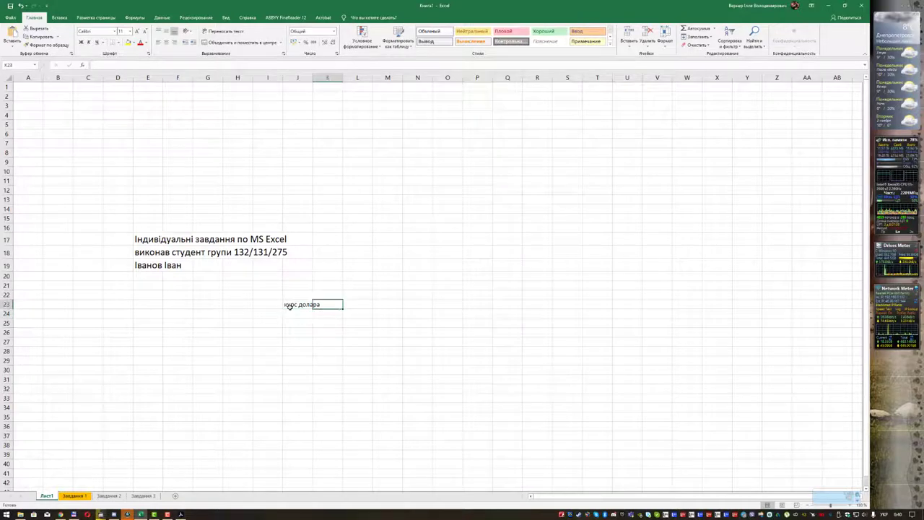
key("Right")
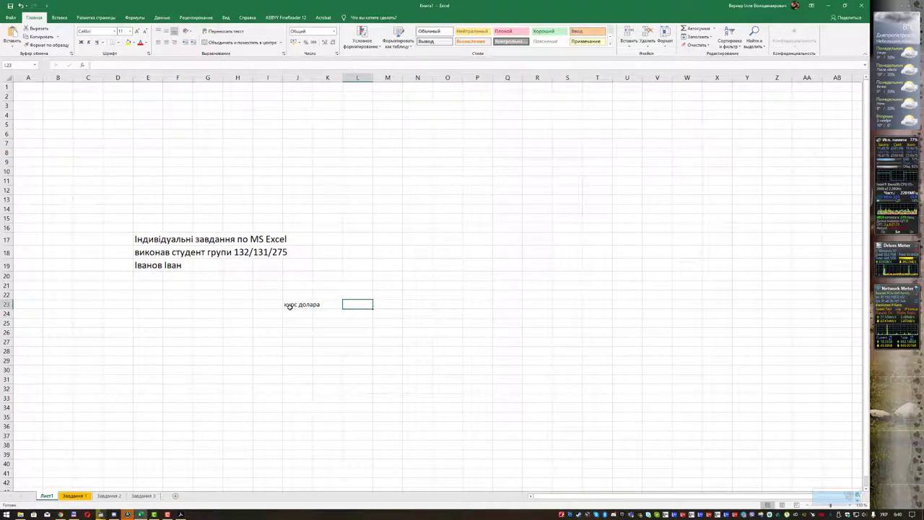
type("27")
key("Return")
key("Up")
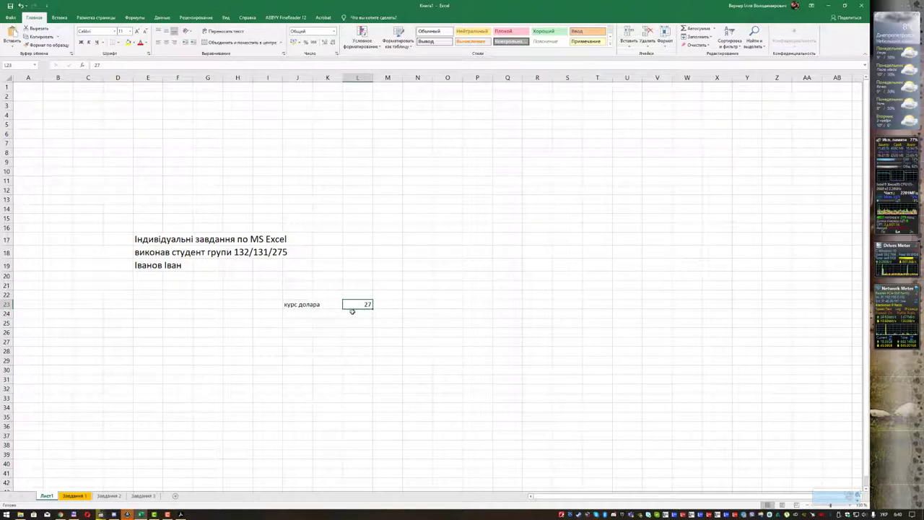
left_click(73, 495)
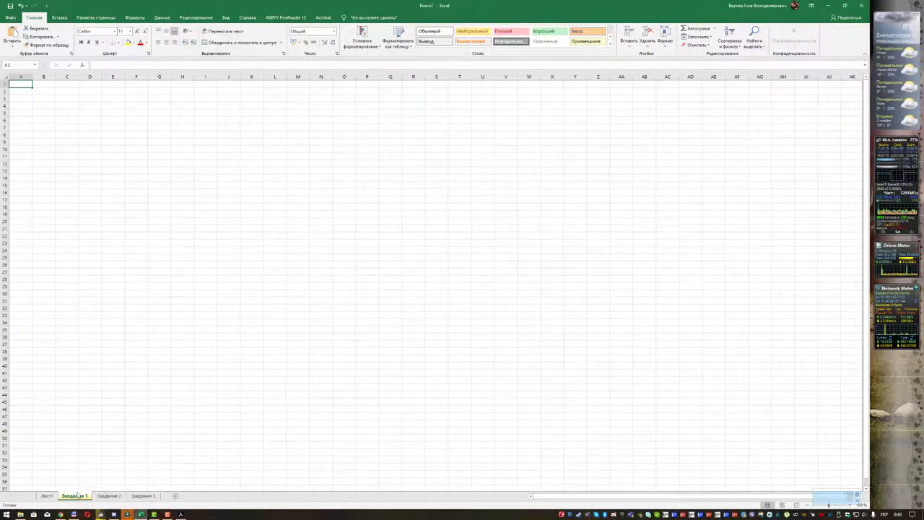
On Завдання 3, enter =G4/Лист1!L23 in H4 to give Угорь's dollar price.
left_click(137, 496)
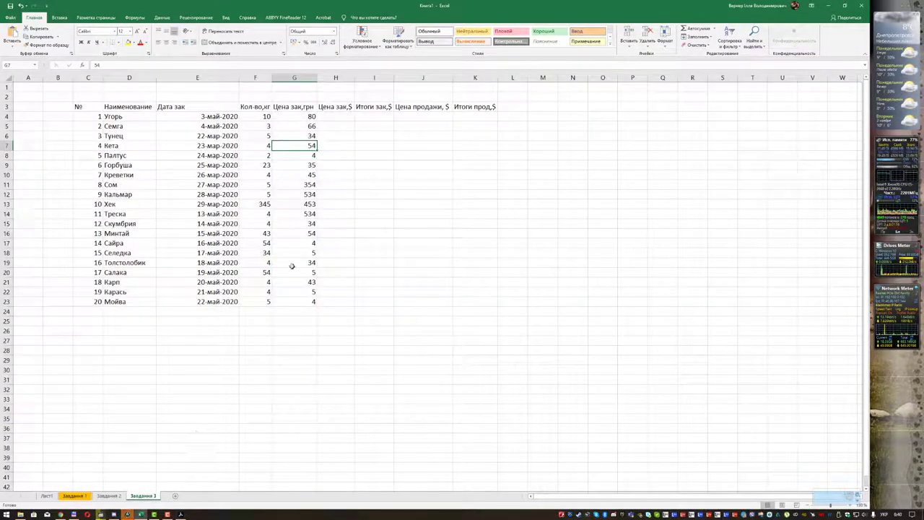
left_click(336, 115)
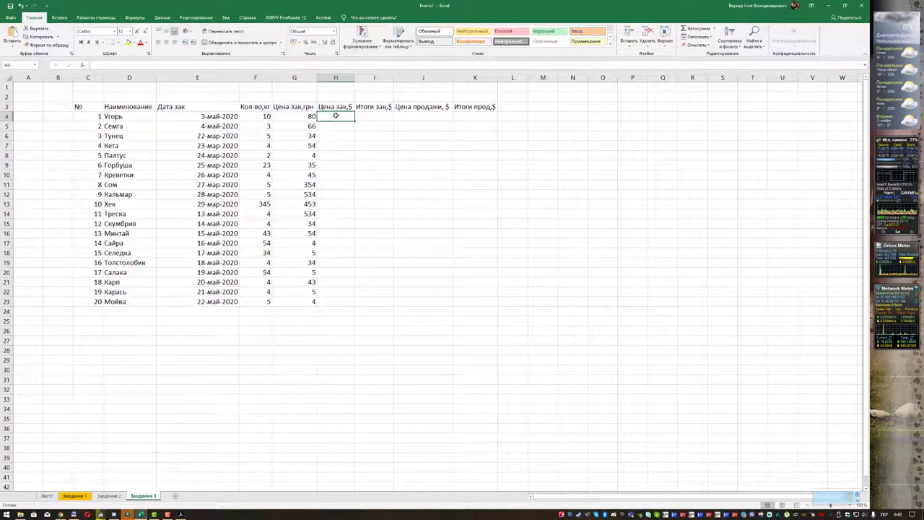
type("=")
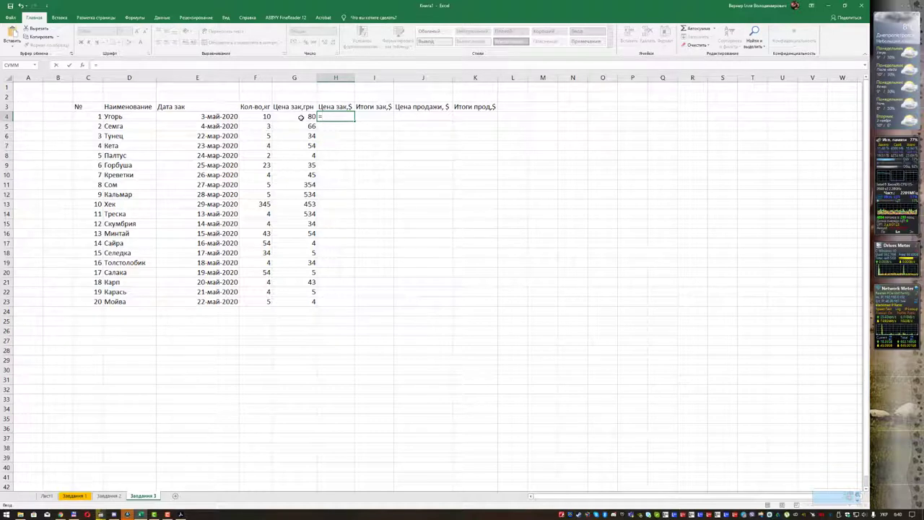
left_click(302, 117)
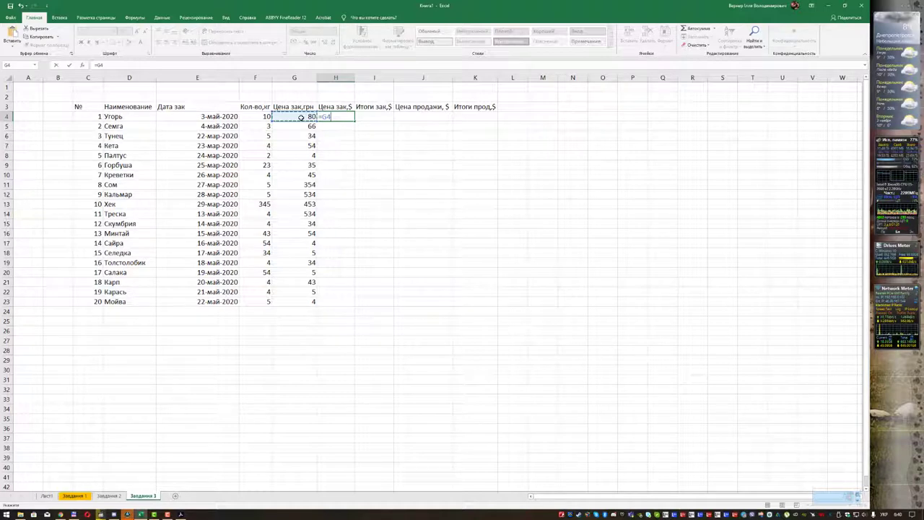
type("/")
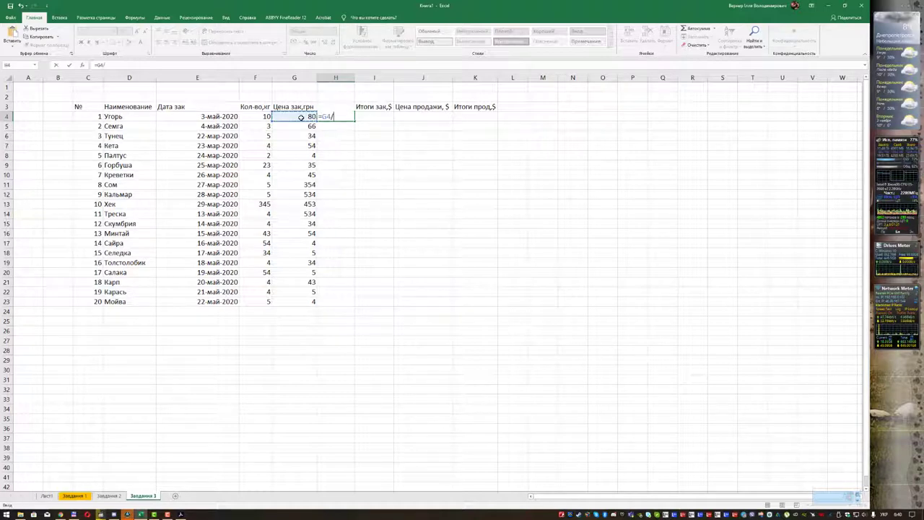
left_click(50, 496)
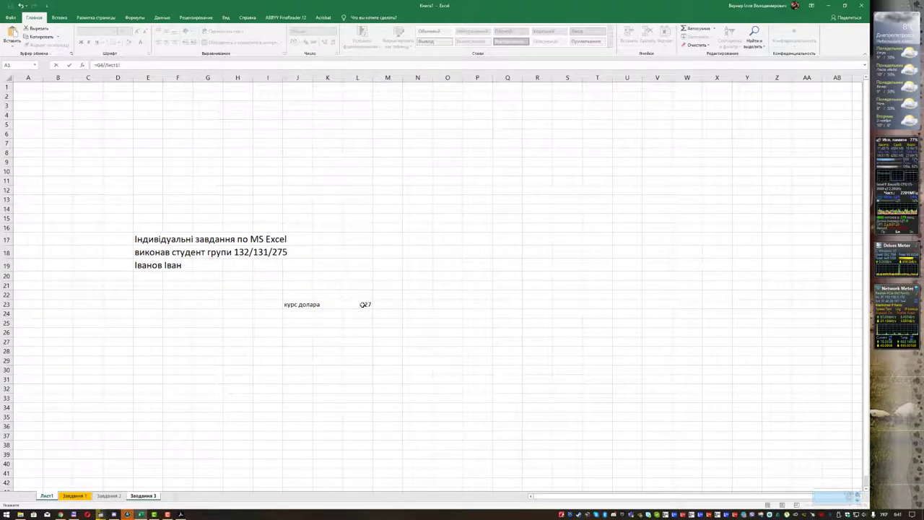
left_click(363, 304)
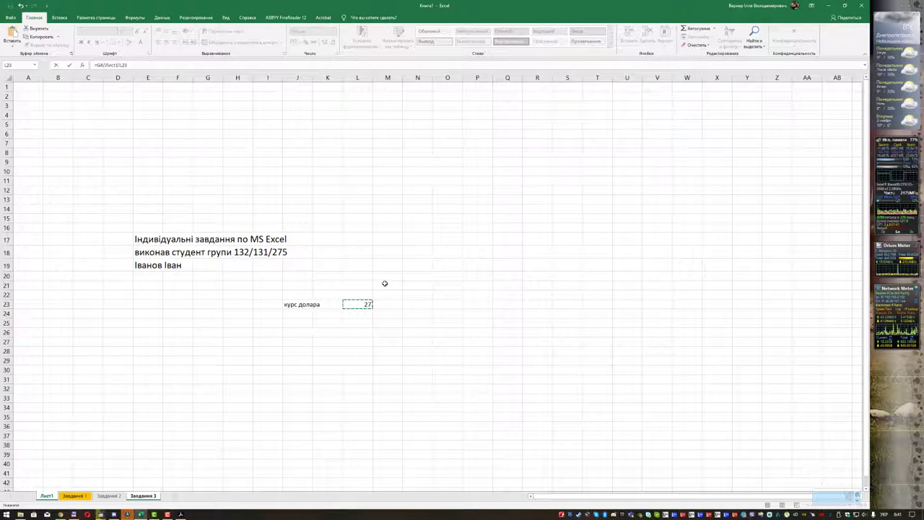
key("Return")
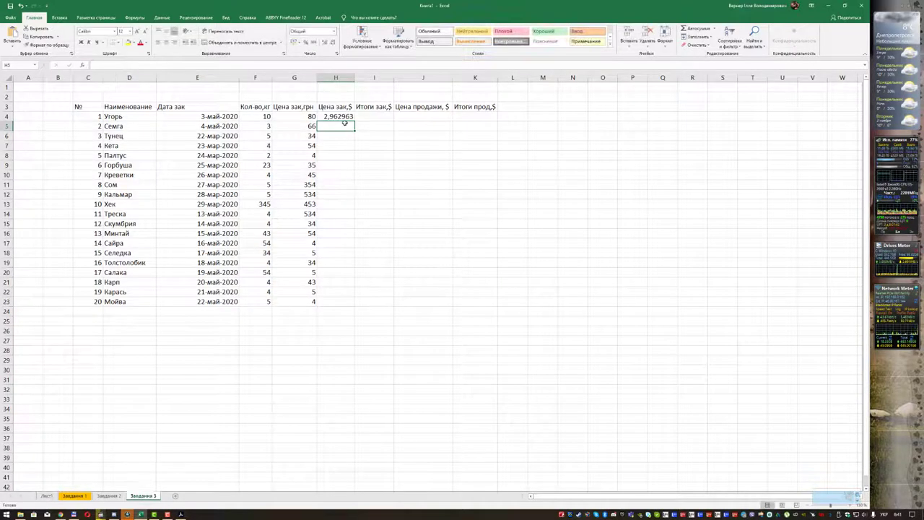
left_click(342, 116)
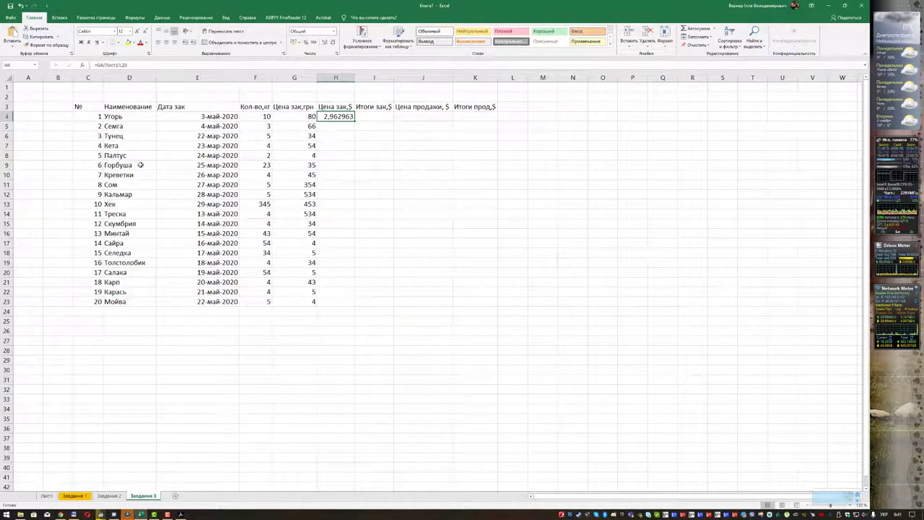
Launch Экранная лупа from the Start search and zoom the screen in.
key("super")
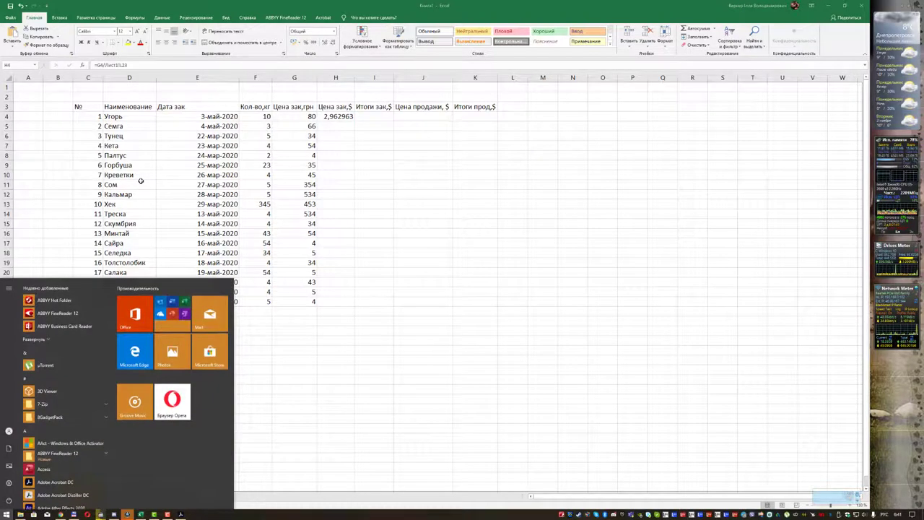
type("экран")
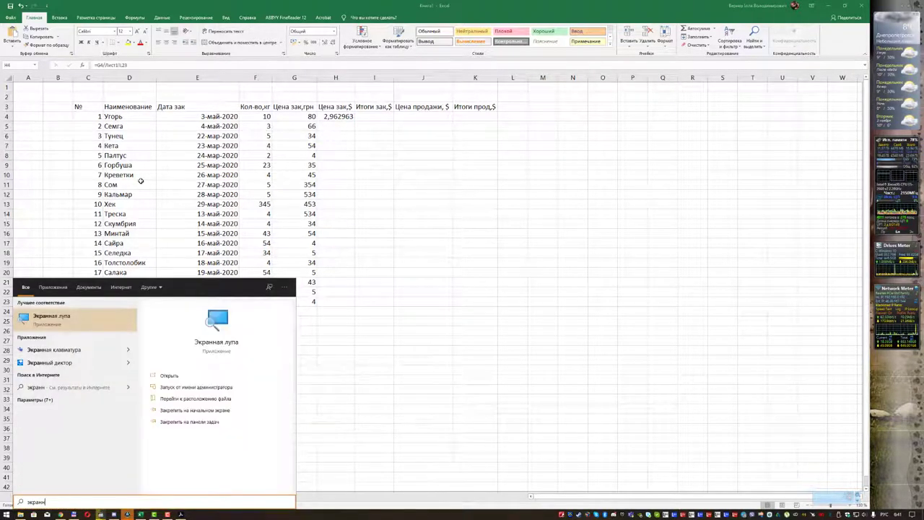
left_click(79, 317)
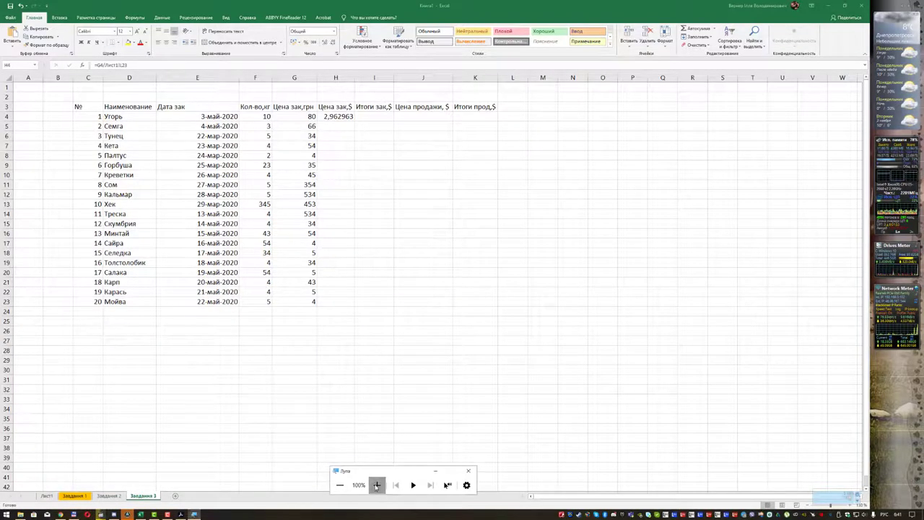
left_click(377, 485)
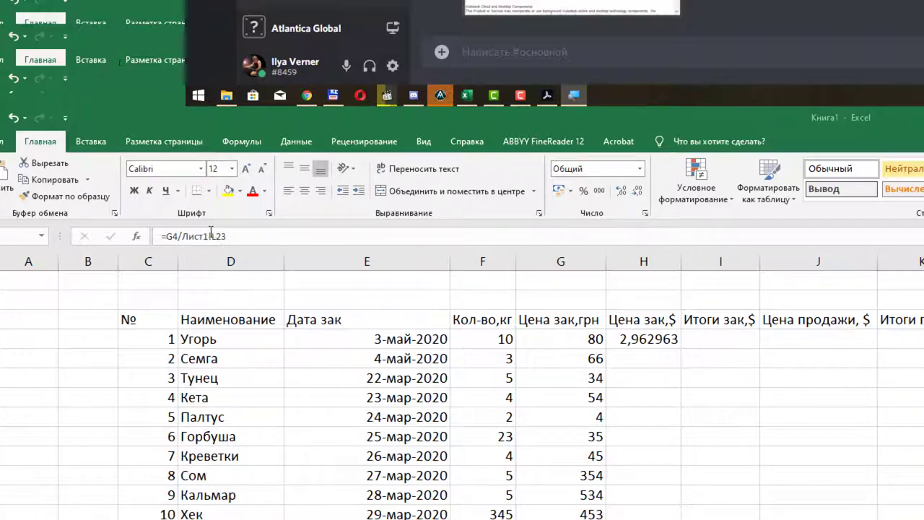
Copy H4 down to H8, then delete the resulting #ДЕЛ/0! errors in H5:H8.
left_click(661, 343)
left_click_drag(680, 347, 681, 422)
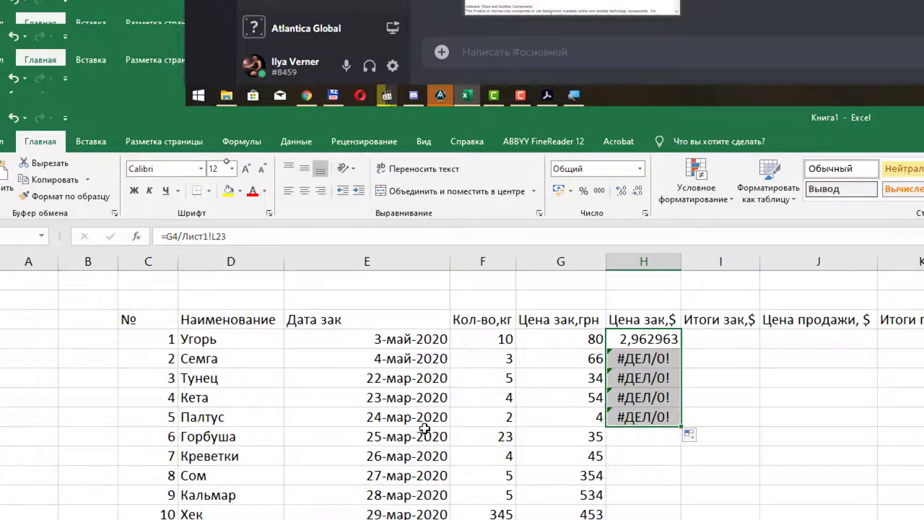
left_click(734, 359)
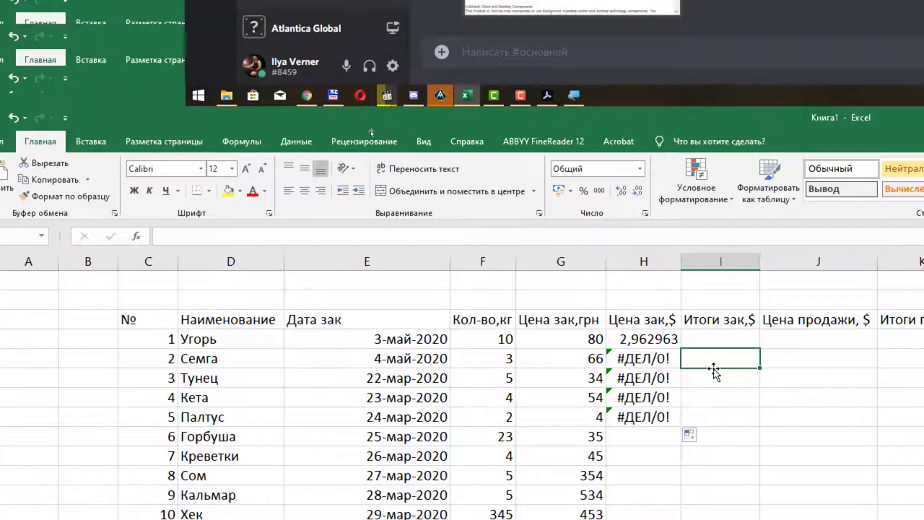
left_click_drag(640, 358, 634, 413)
key("Delete")
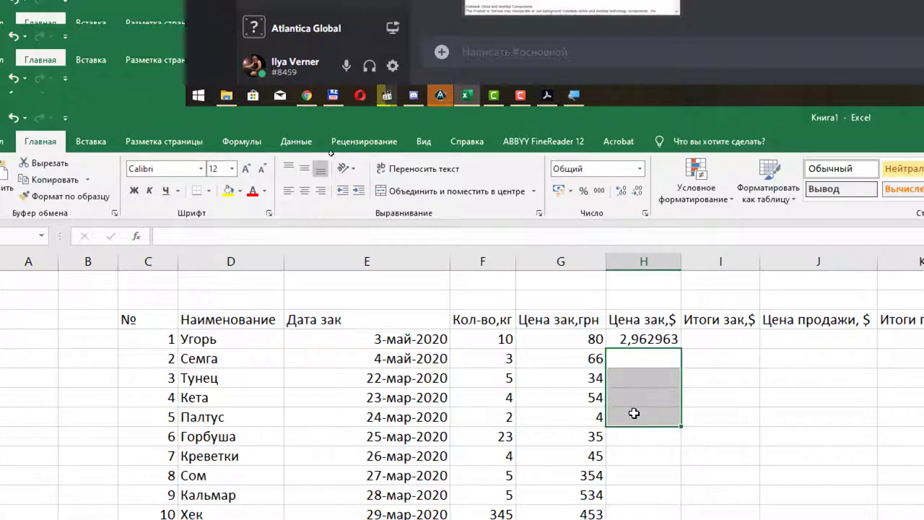
left_click(638, 334)
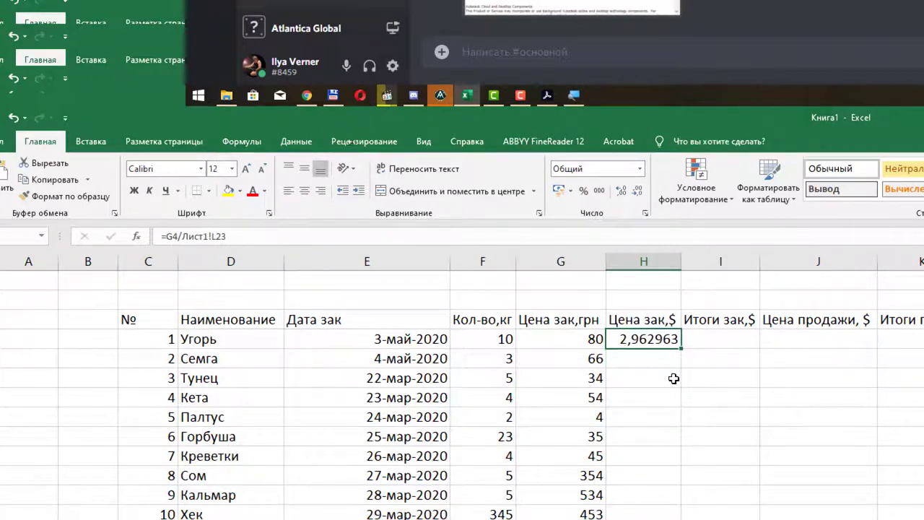
left_click(220, 237)
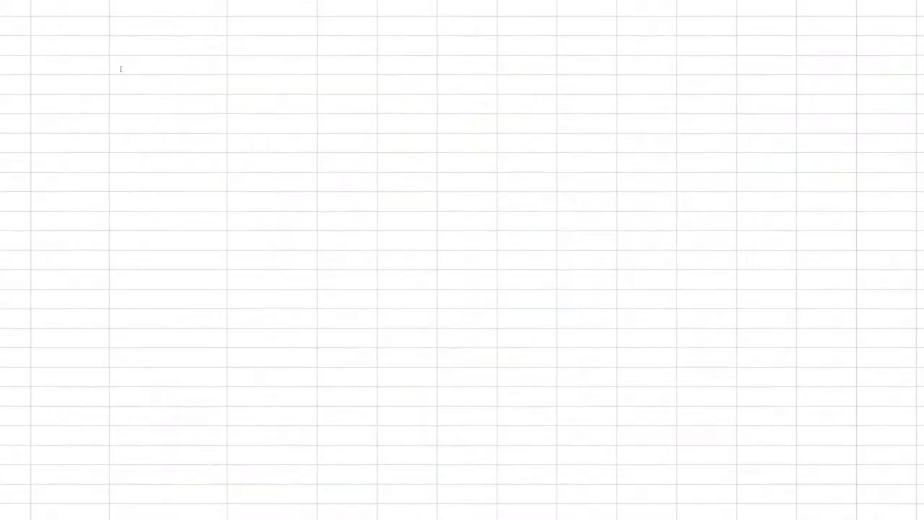
Change H4's formula to =G4/Лист1!$L$23 and return the magnification to 100%.
type("$")
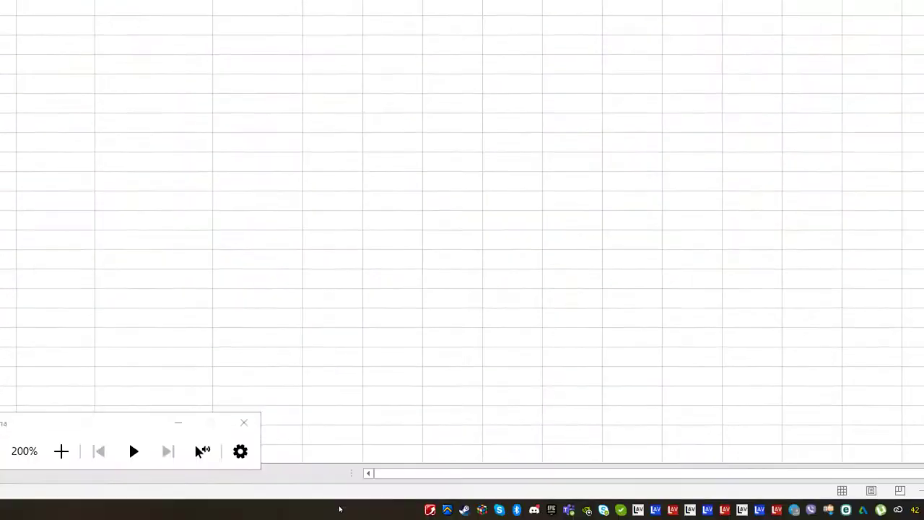
key("super+minus")
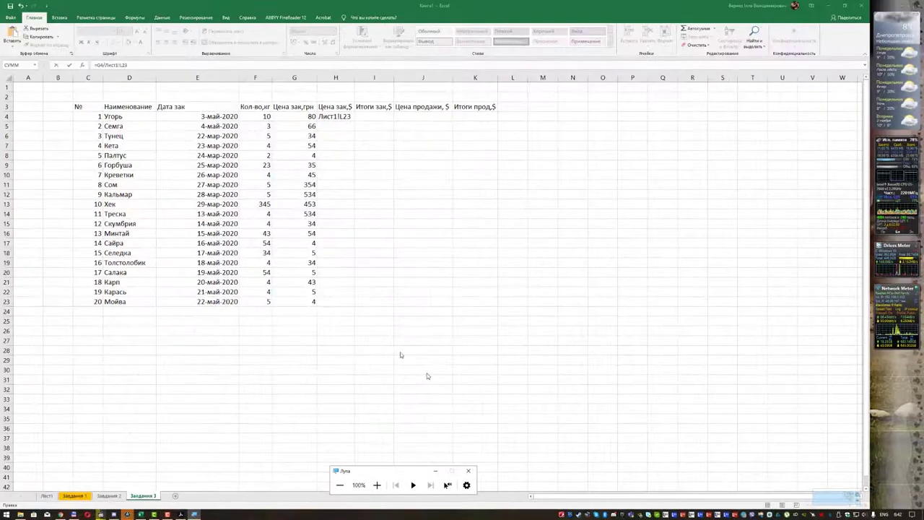
left_click(127, 65)
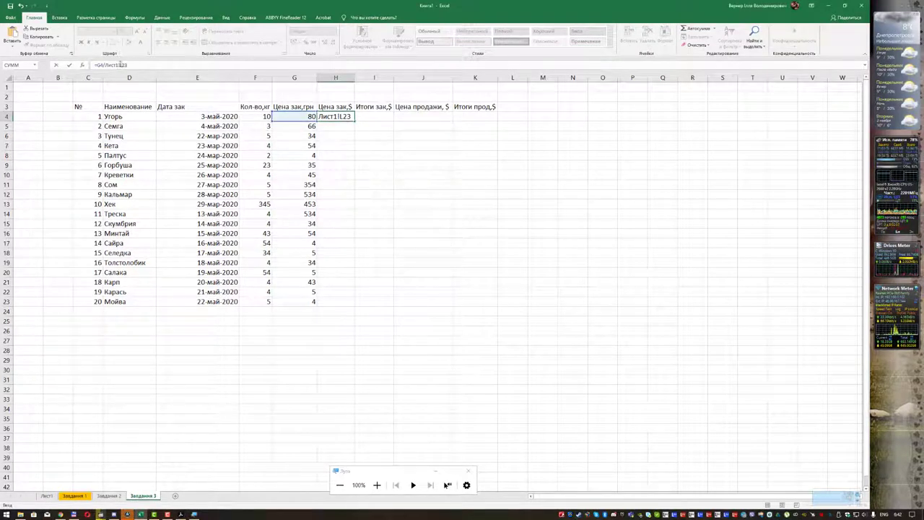
left_click(123, 65)
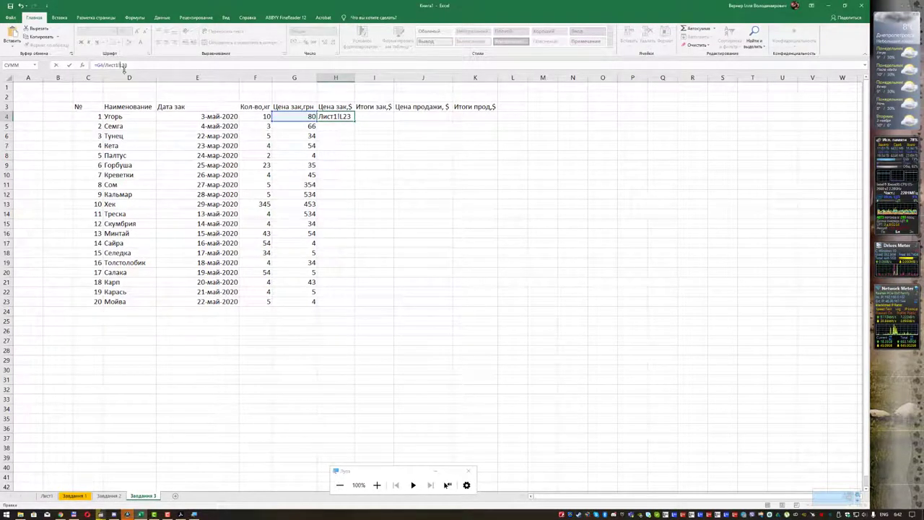
type("$L")
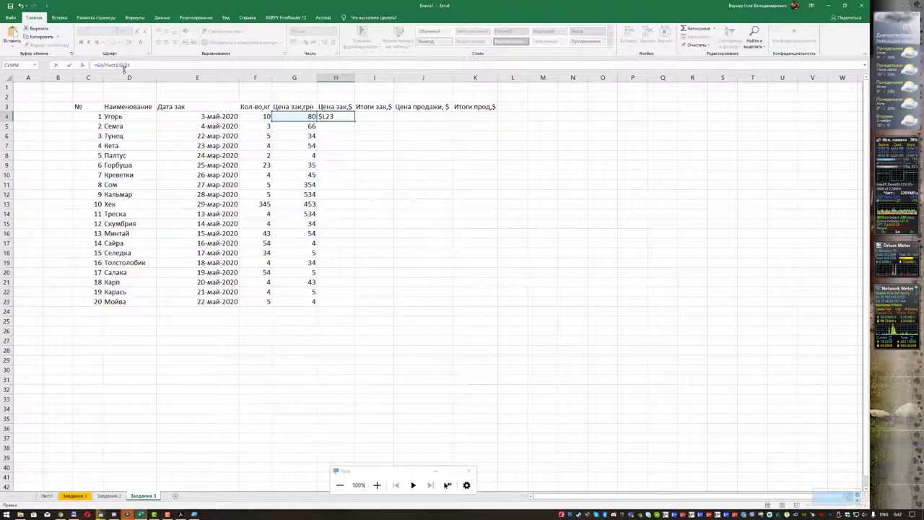
type("$")
key("ctrl+Return")
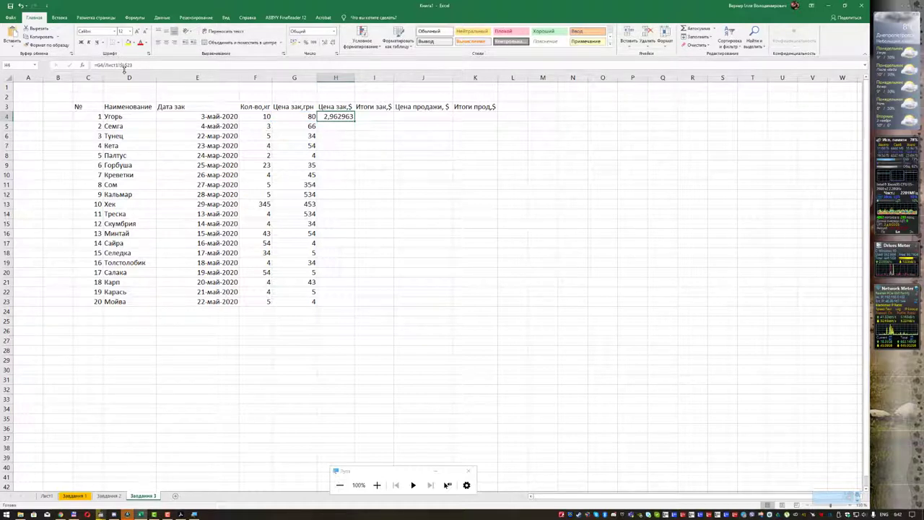
left_click(376, 485)
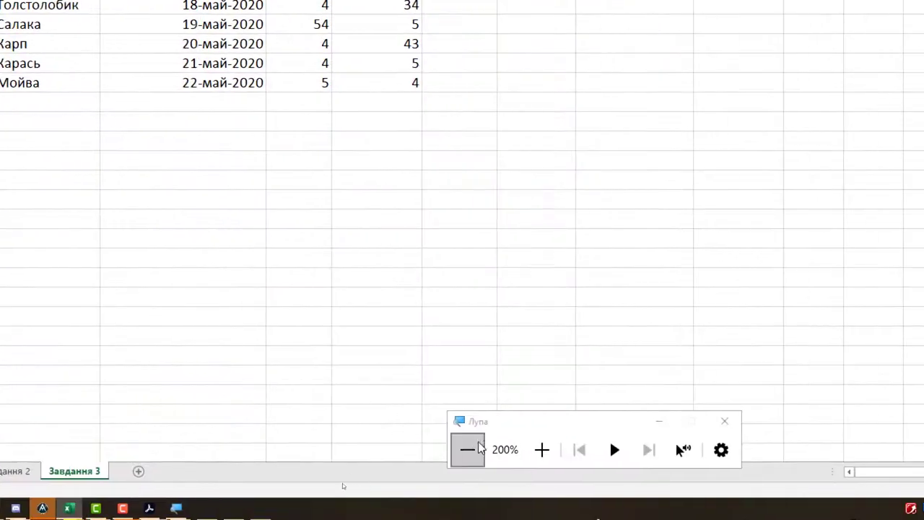
left_click(469, 449)
left_click(336, 116)
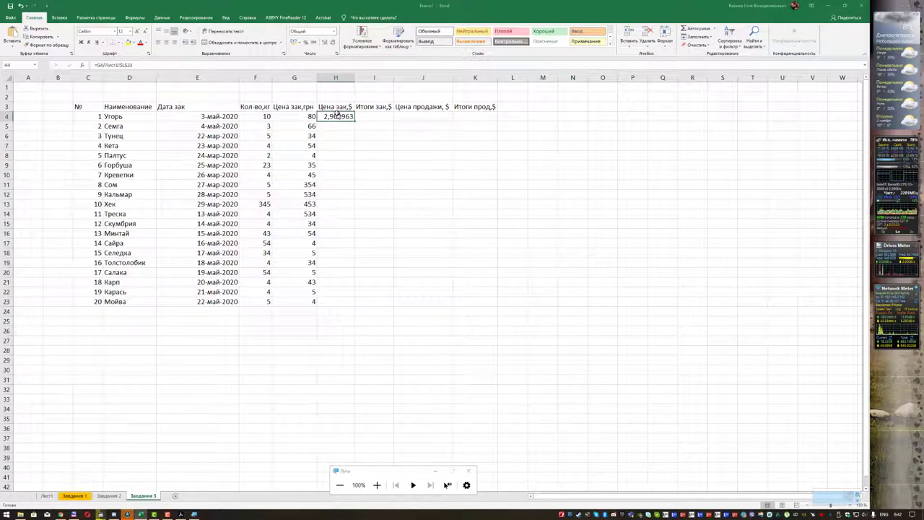
Fill H4's formula down to H23, giving 2,962963 for Угорь through 0,148148 for Мойва.
left_click_drag(354, 121, 356, 306)
left_click(398, 155)
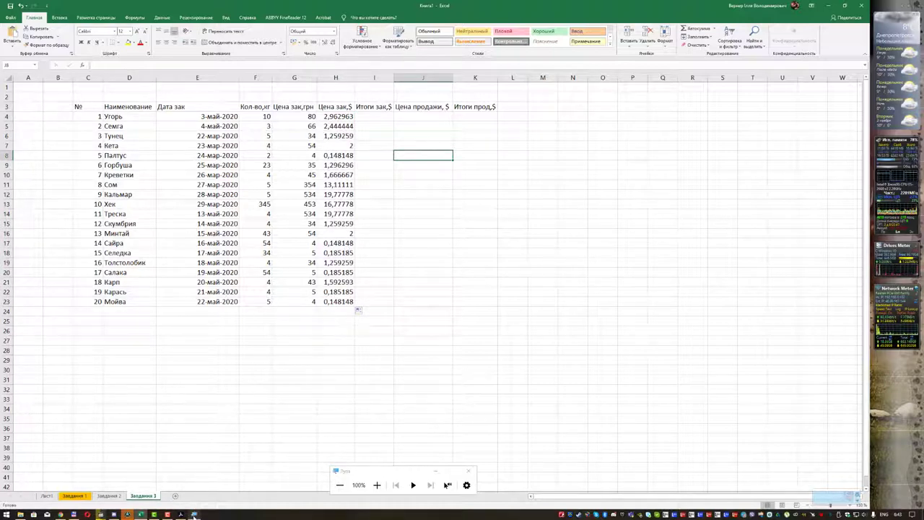
mouse_move(167, 515)
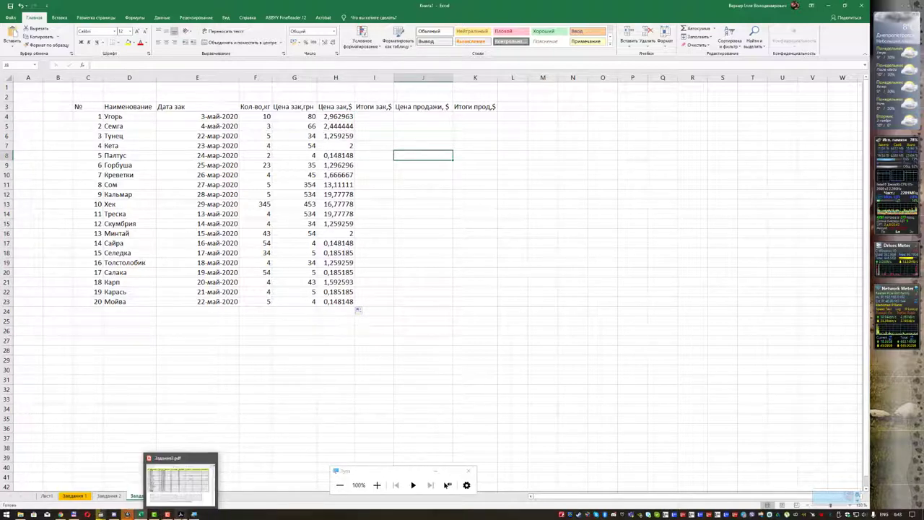
left_click(181, 514)
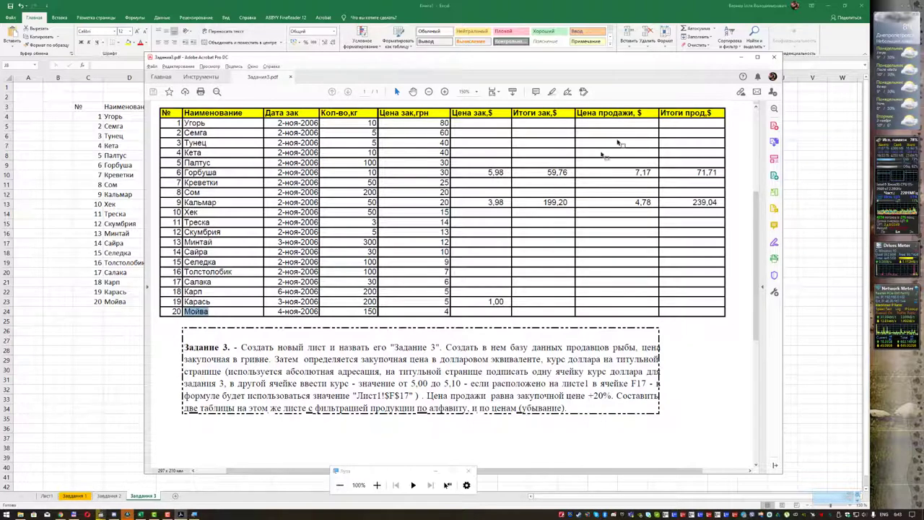
left_click(742, 57)
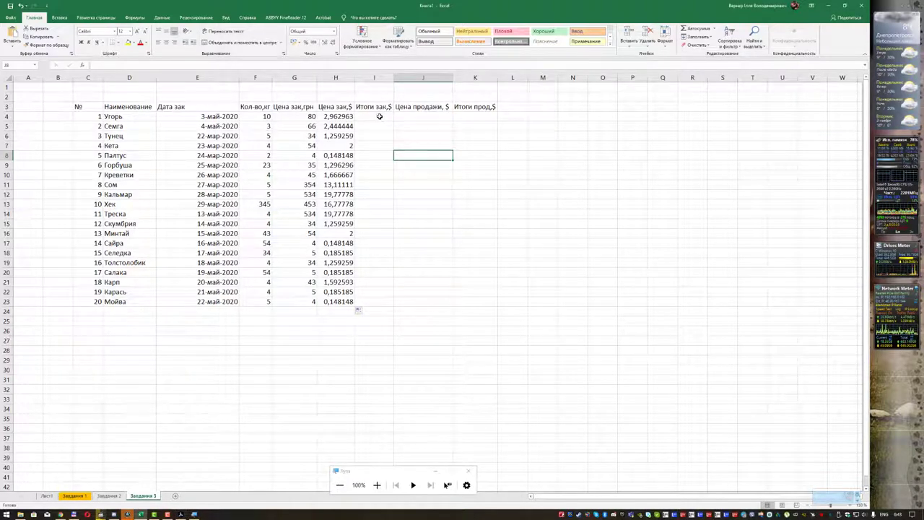
left_click(378, 115)
Enter =H4*F4 in I4 and fill it down to I23.
type("=")
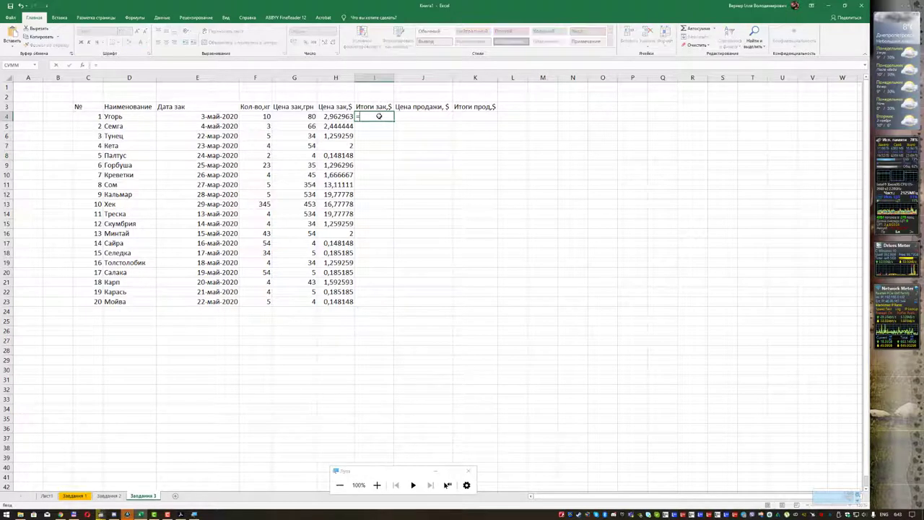
left_click(338, 116)
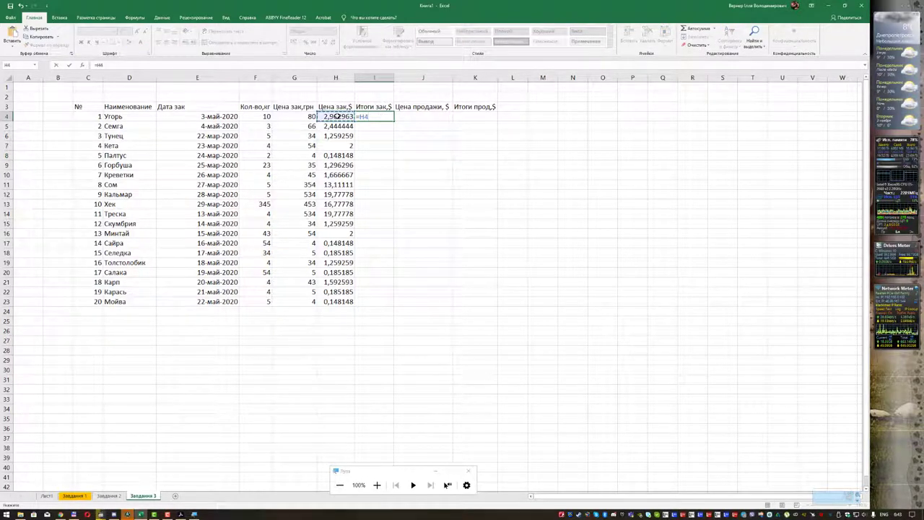
type("*")
left_click(260, 116)
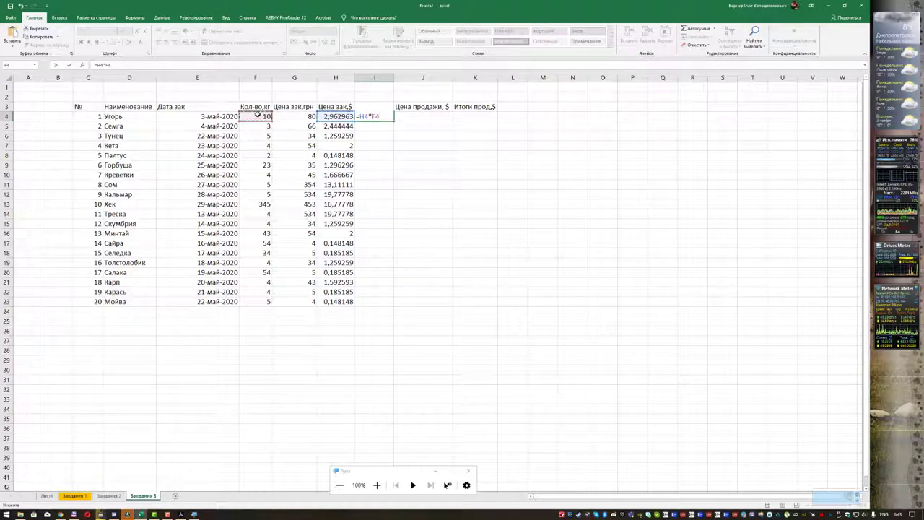
key("Return")
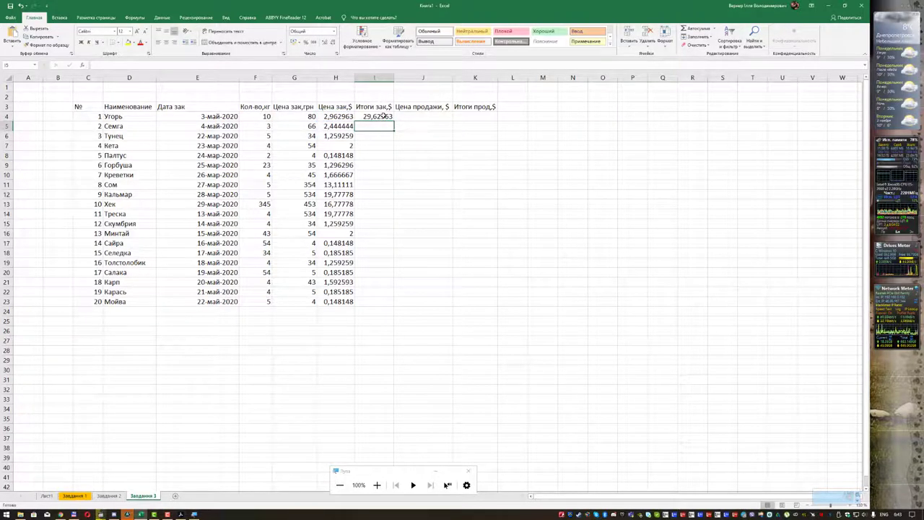
left_click(375, 116)
left_click_drag(394, 122, 403, 304)
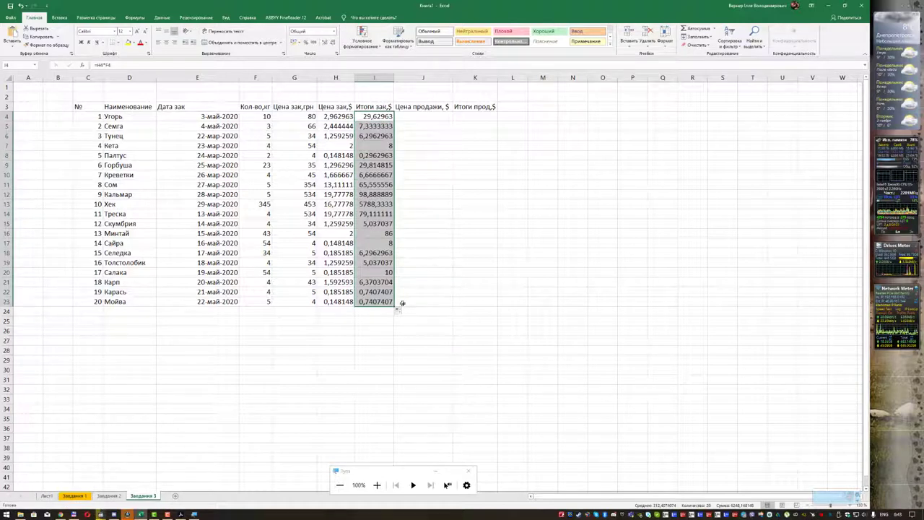
After checking the assignment PDF, start a sale-price formula in J4.
key("alt+Tab")
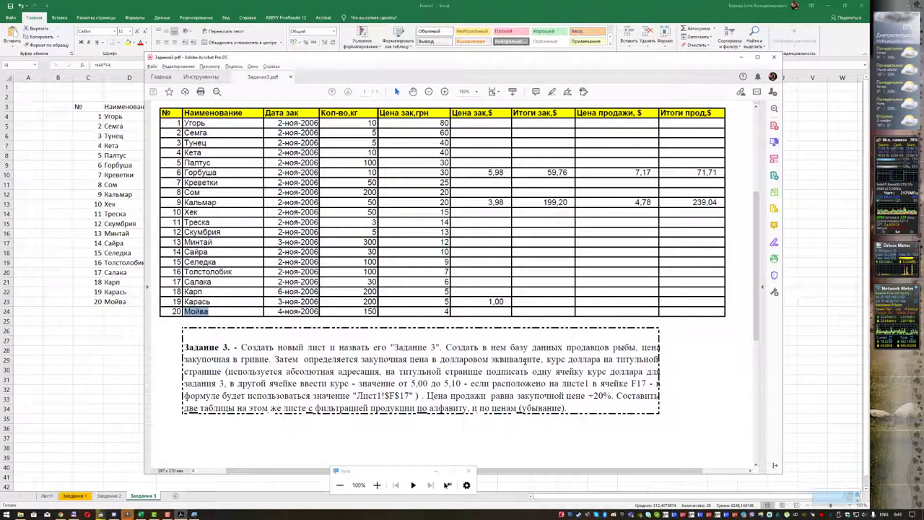
key("alt+Tab")
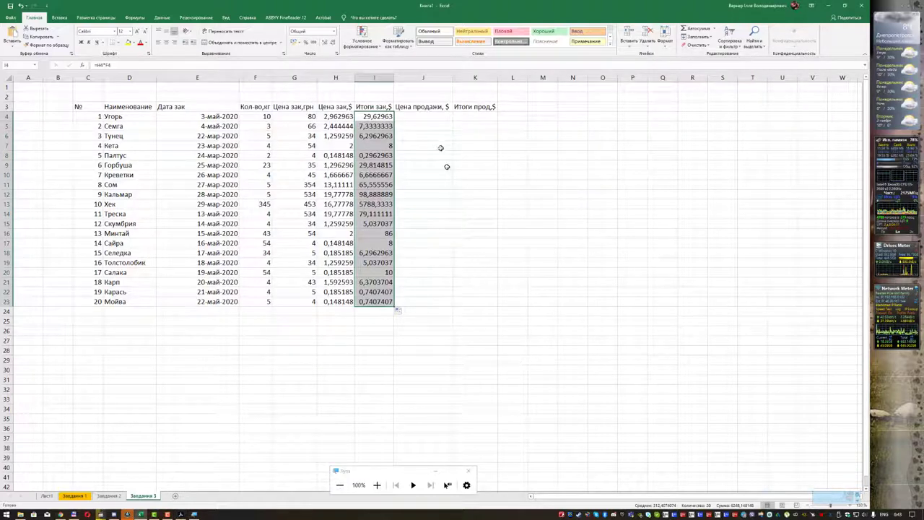
left_click(424, 116)
type("=")
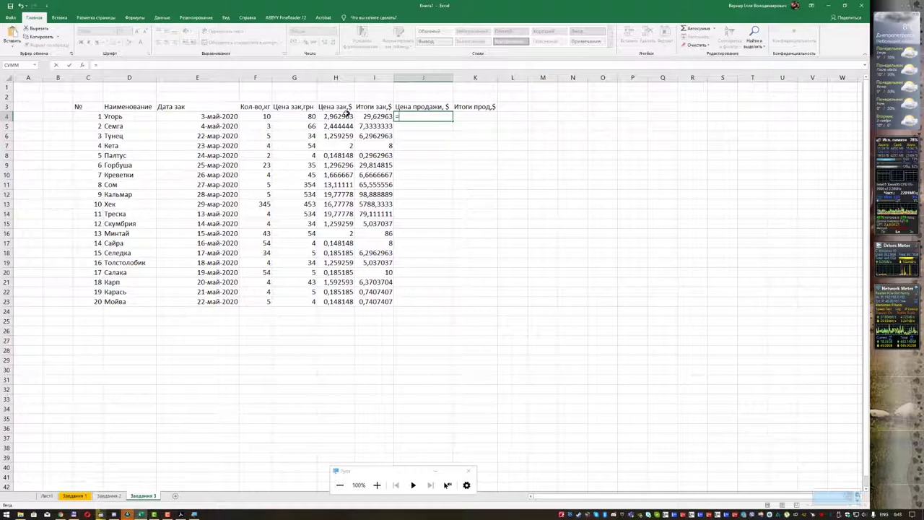
Complete J4 as =H4+H4*0,2 (20% markup) and fill it down to J23.
left_click(339, 114)
type("+")
left_click(340, 114)
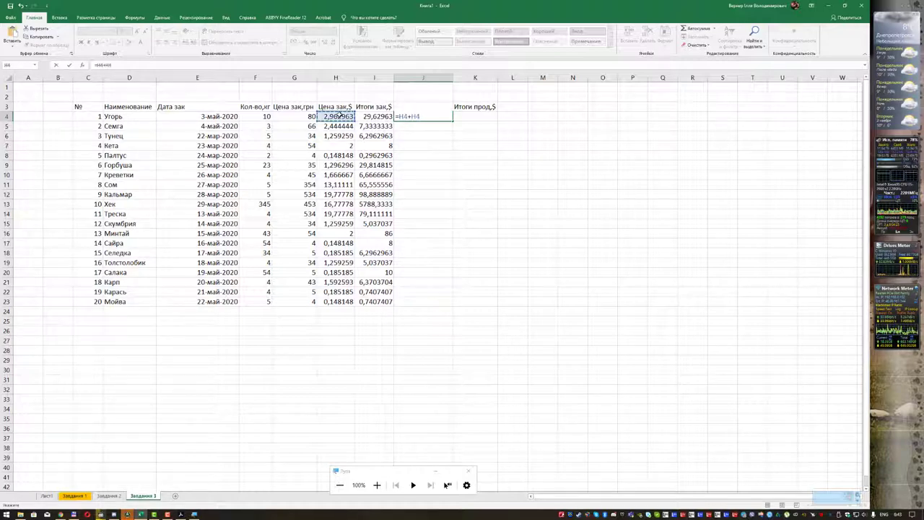
type("*0,")
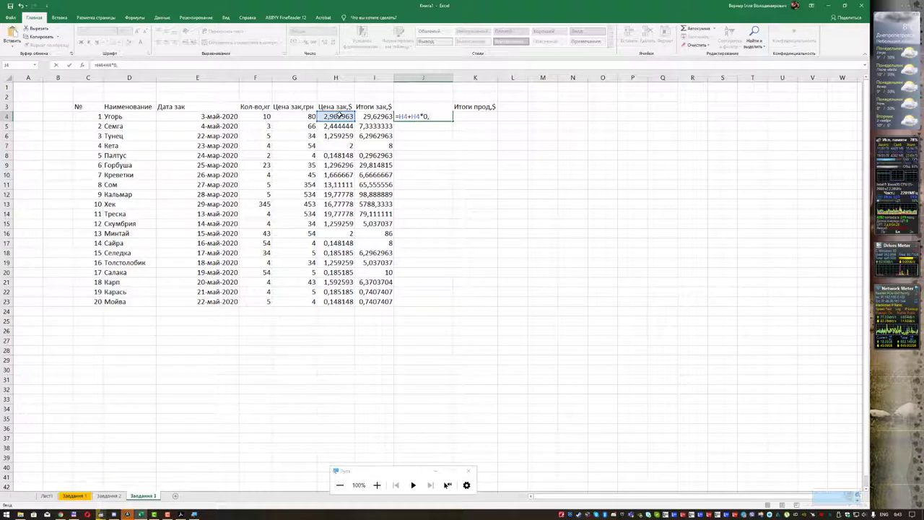
type("2")
key("Return")
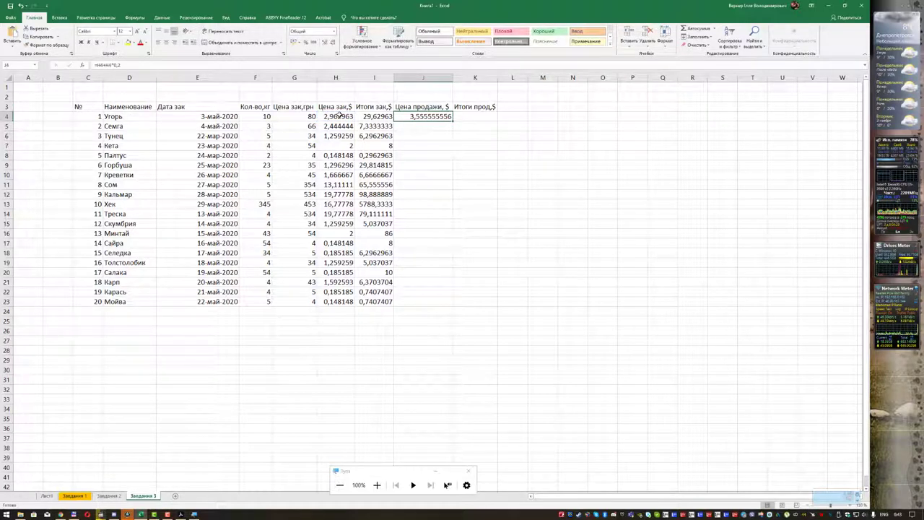
left_click_drag(453, 120, 445, 303)
Enter =J4*F4 in K4 and fill the sale totals down to K23.
left_click(475, 118)
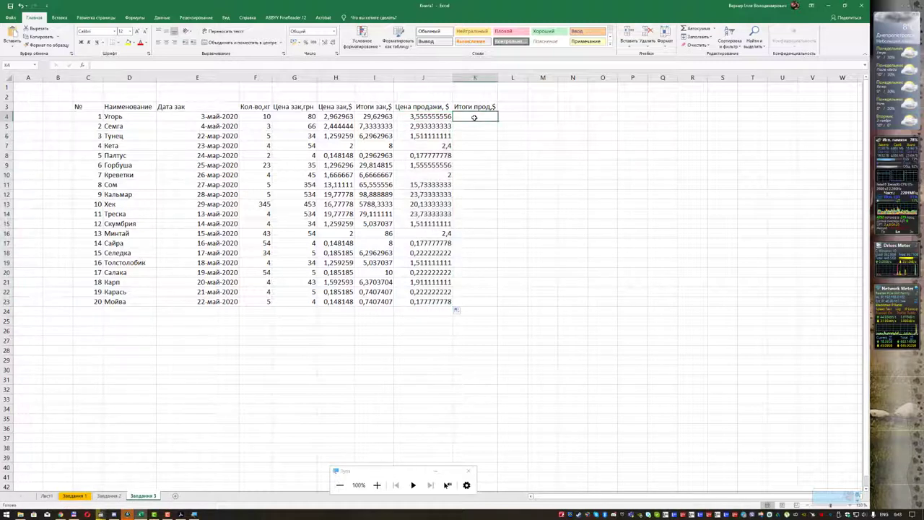
type("=")
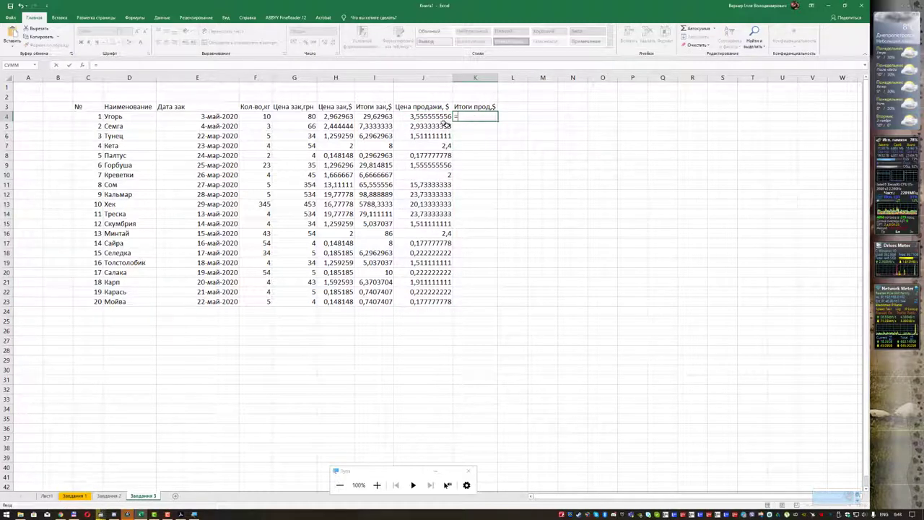
left_click(427, 116)
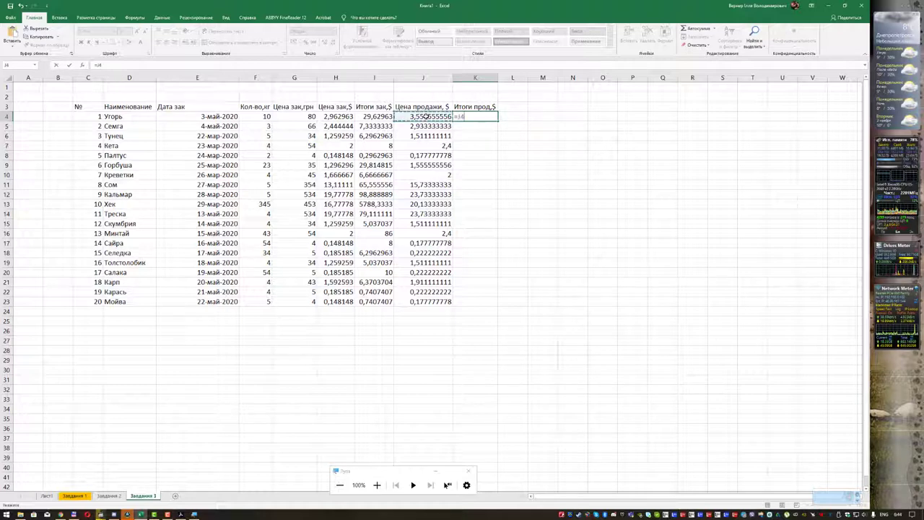
type("*")
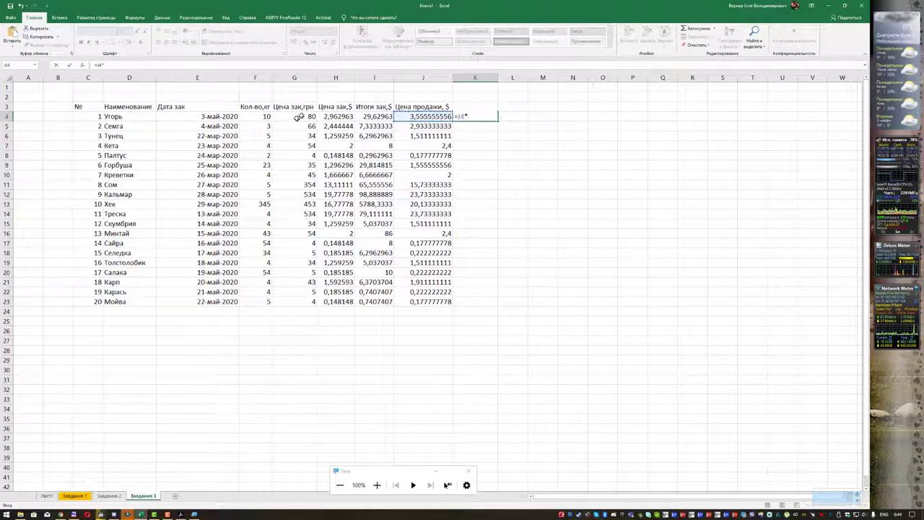
left_click(264, 116)
key("Return")
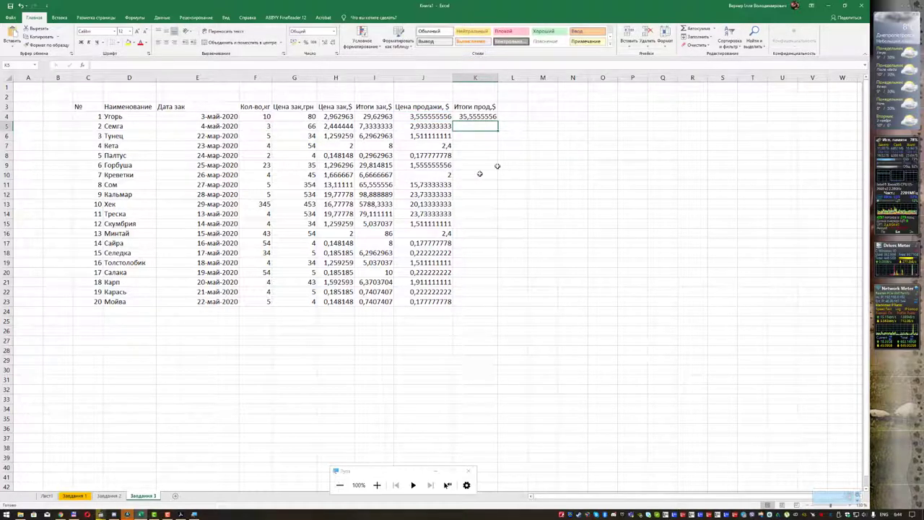
left_click(480, 116)
left_click_drag(498, 121, 497, 303)
Centre the № numbers in C4:C23.
left_click(542, 234)
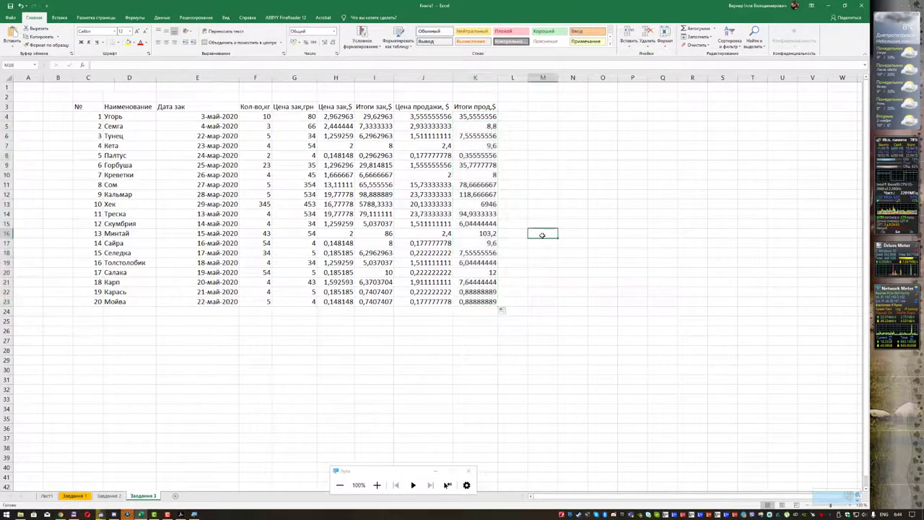
mouse_move(99, 116)
left_mouse_down()
mouse_move(83, 226)
mouse_move(87, 301)
left_mouse_up()
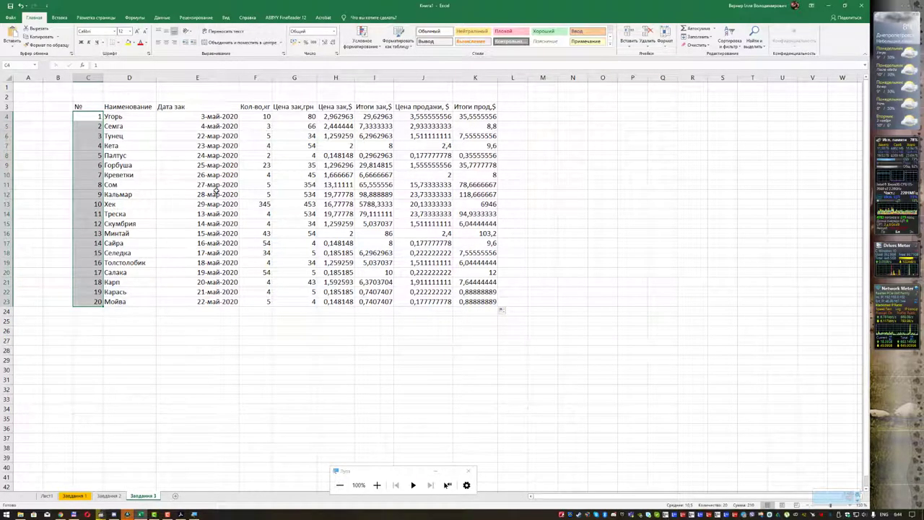
scroll(215, 190, "up", 1, "ctrl")
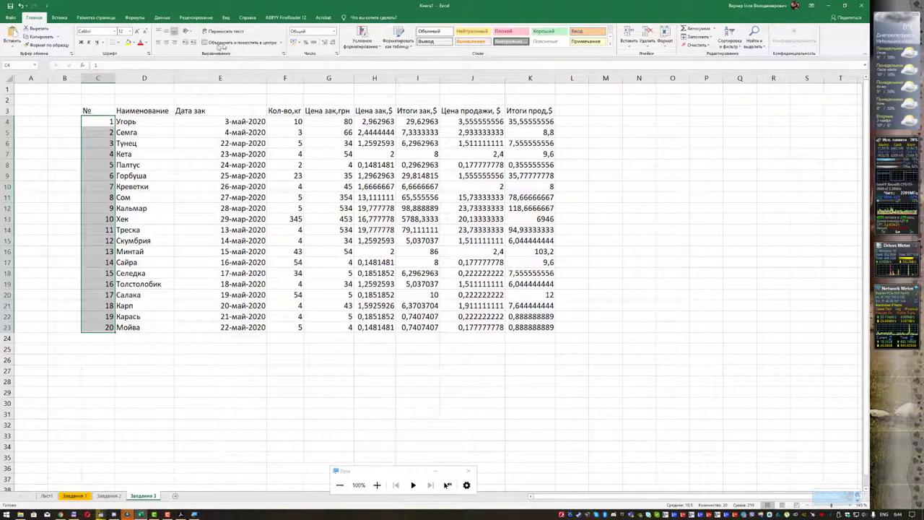
left_click(166, 42)
Apply outline and inside borders to the whole table C3:K23.
left_click(106, 113)
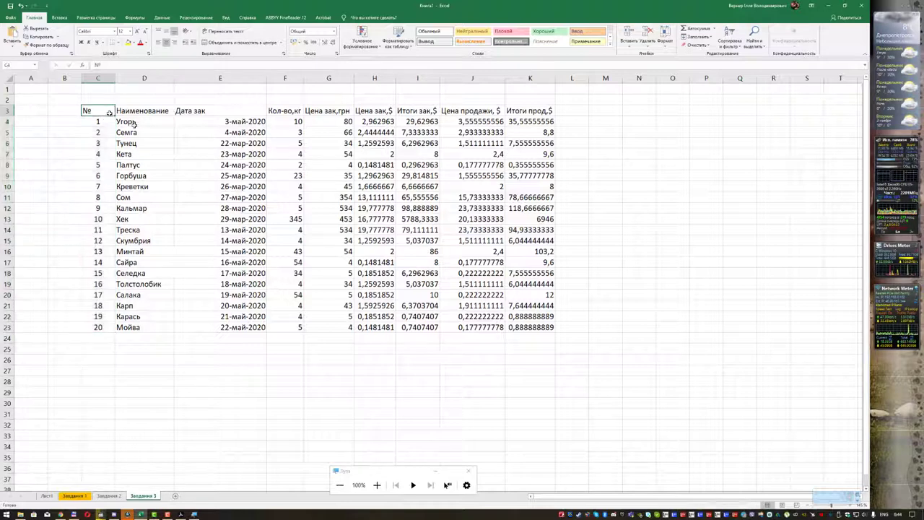
left_click_drag(109, 113, 522, 327)
key("ctrl+1")
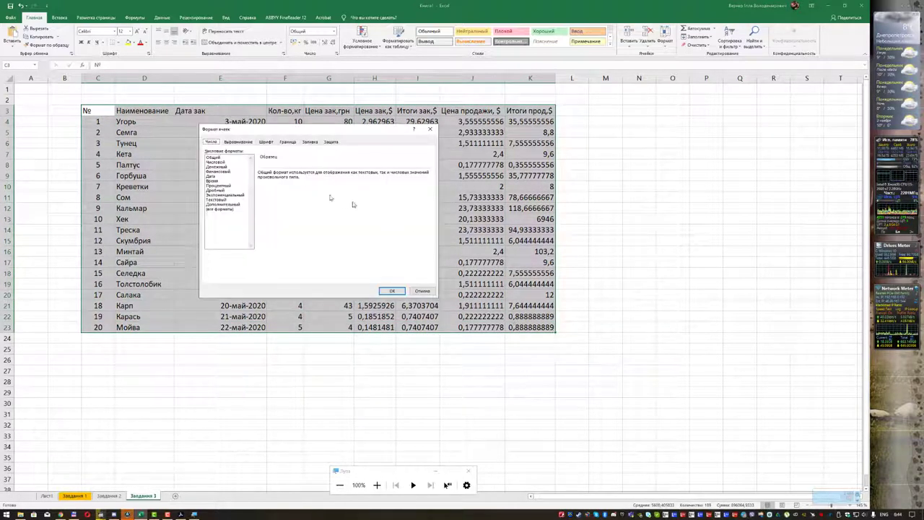
left_click(293, 142)
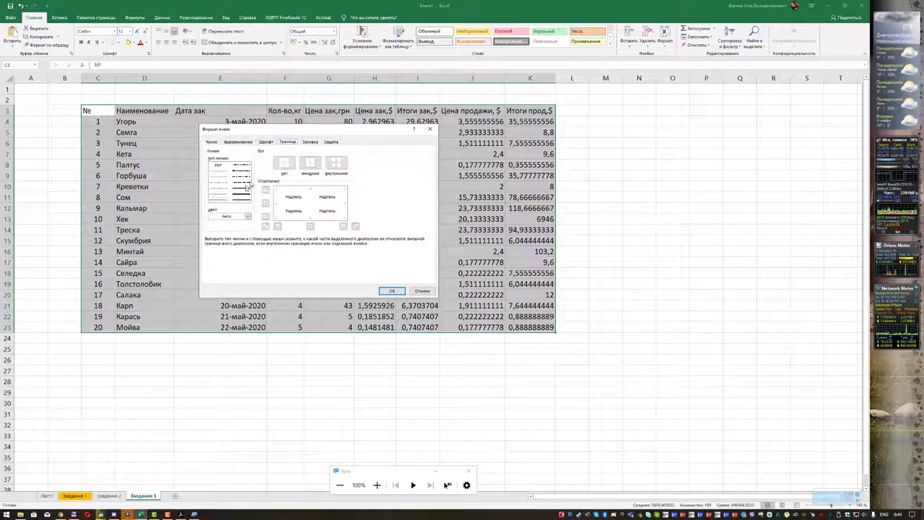
left_click(244, 191)
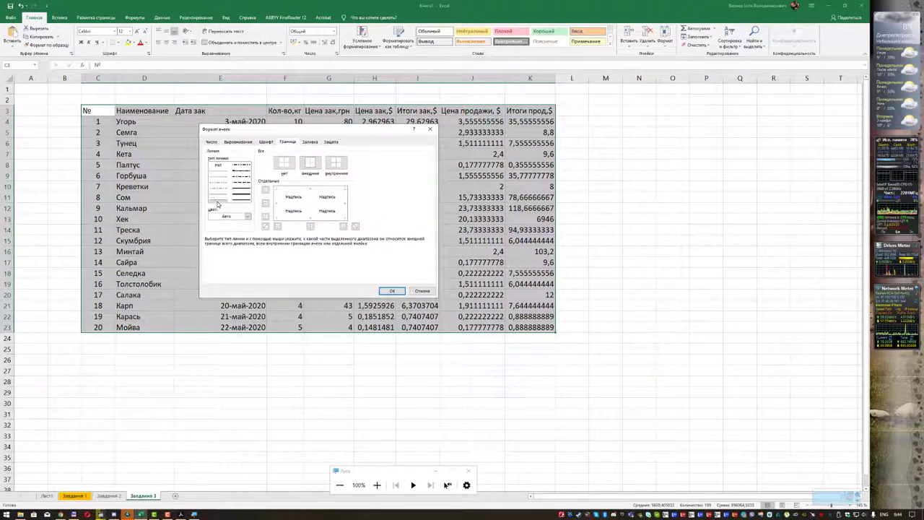
left_click(309, 164)
left_click(334, 166)
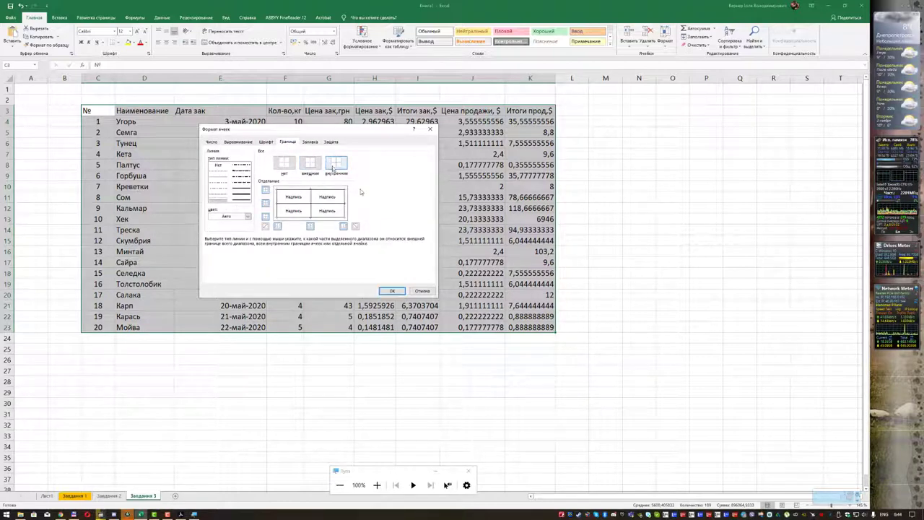
left_click(392, 290)
left_click(413, 215)
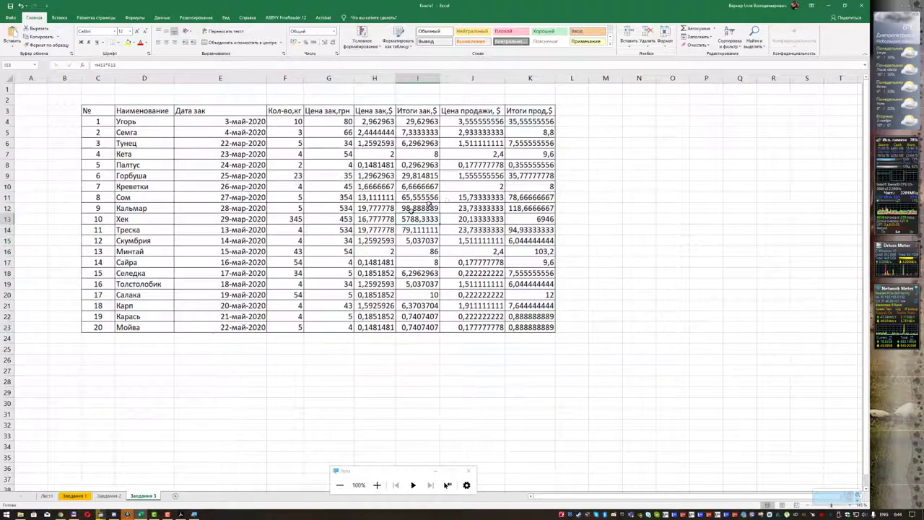
Add an extra outline border around the header row C3:K3.
left_click_drag(90, 110, 552, 112)
key("ctrl+1")
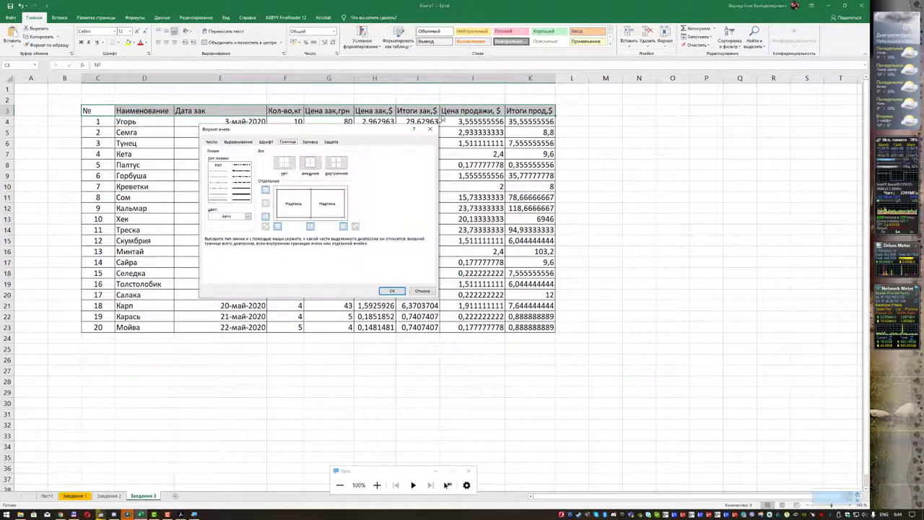
left_click(318, 164)
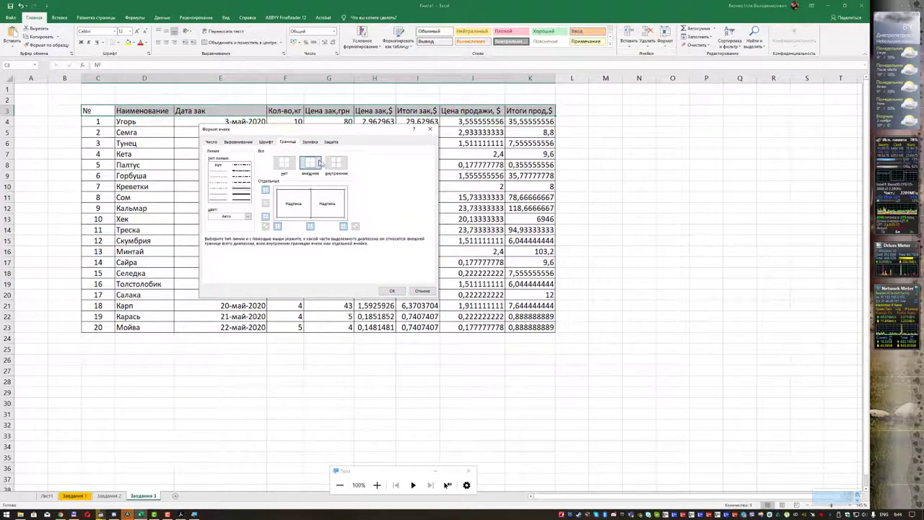
left_click(392, 291)
left_click(315, 375)
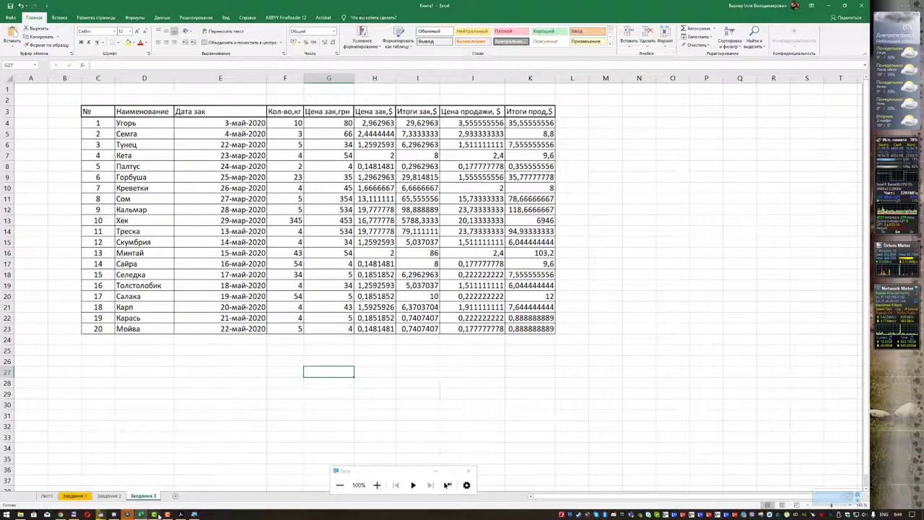
mouse_move(168, 514)
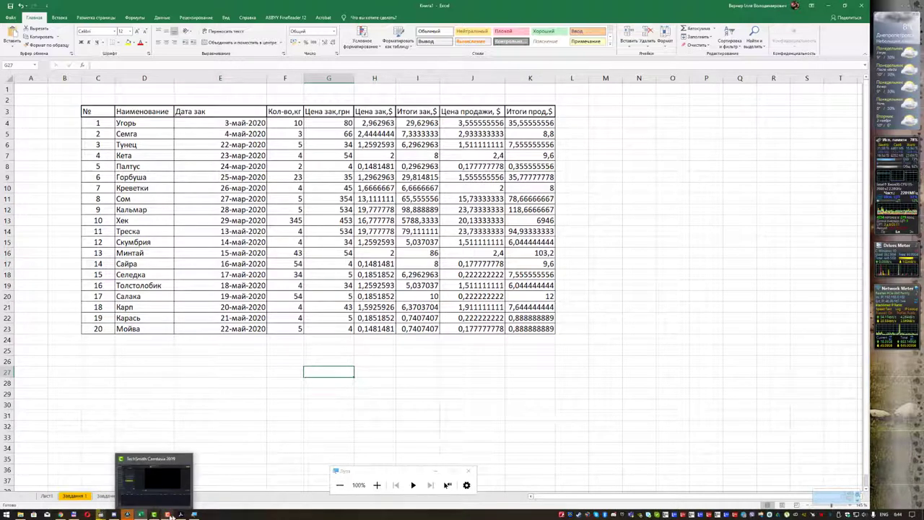
left_click(181, 514)
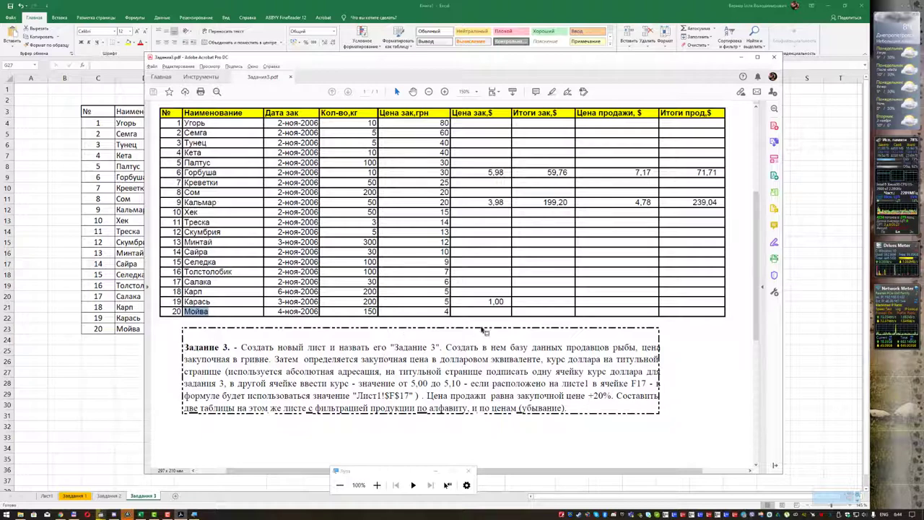
key("alt+Tab")
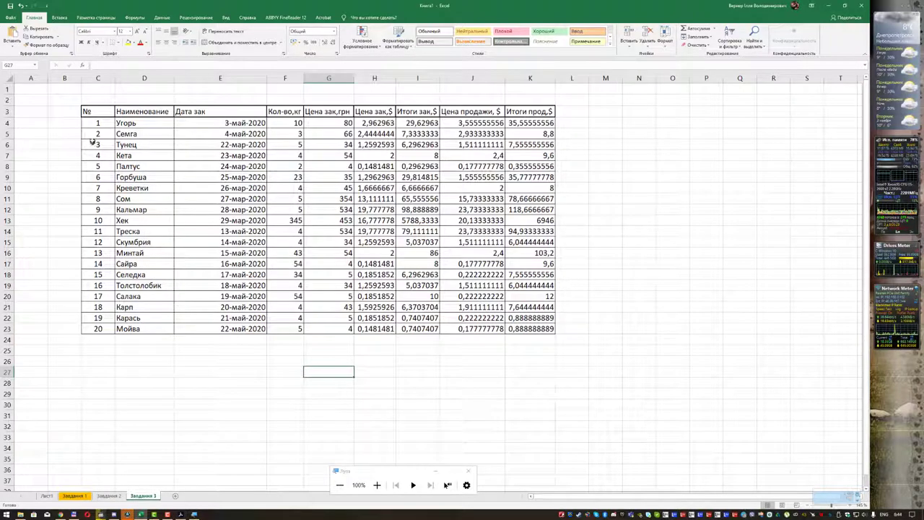
Copy the table C3:K23 and paste the first copy at C27.
left_click_drag(91, 113, 519, 329)
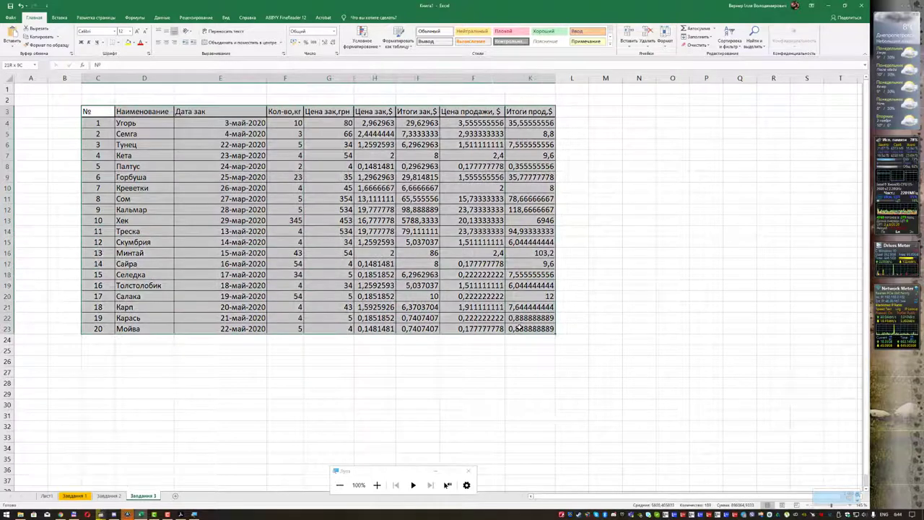
key("ctrl+c")
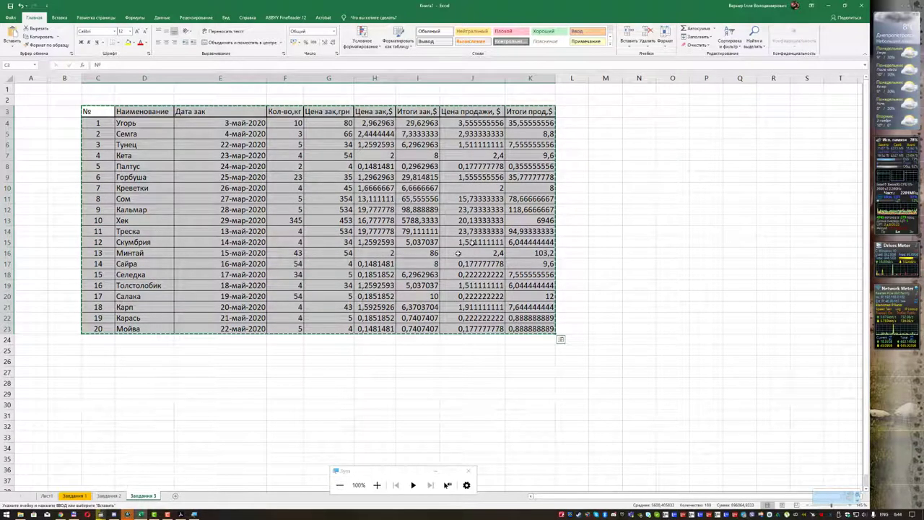
scroll(390, 271, "down", 4)
left_click(94, 237)
key("ctrl+v")
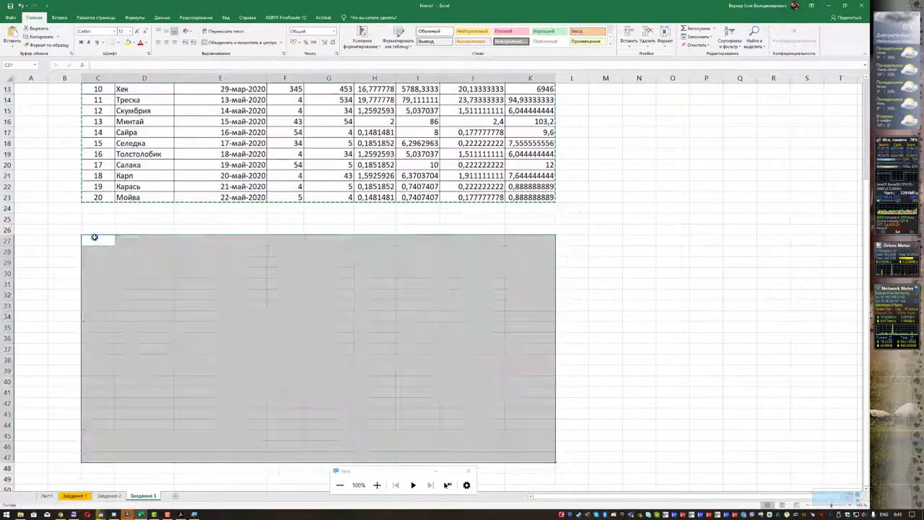
Paste a second copy at C50, then select the first copy's fish names.
scroll(116, 274, "down", 7)
left_click(100, 265)
key("ctrl+v")
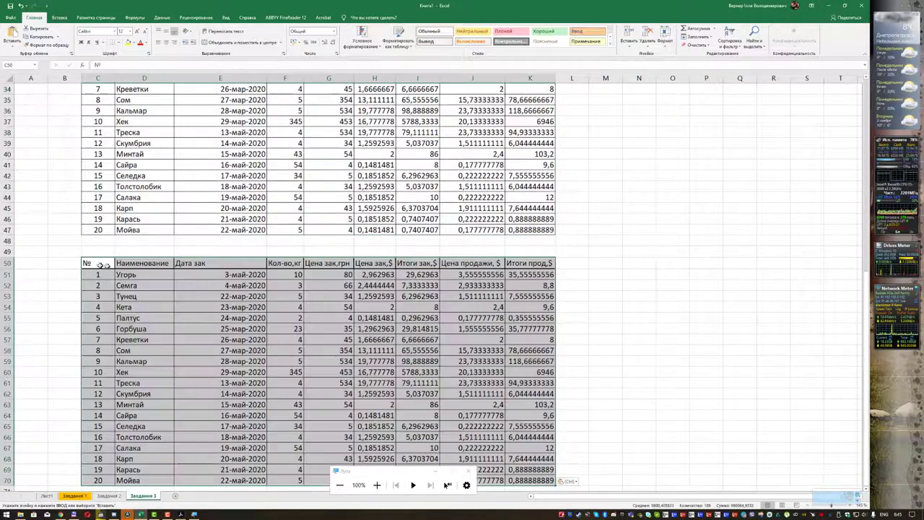
scroll(307, 307, "up", 1)
scroll(308, 307, "up", 3)
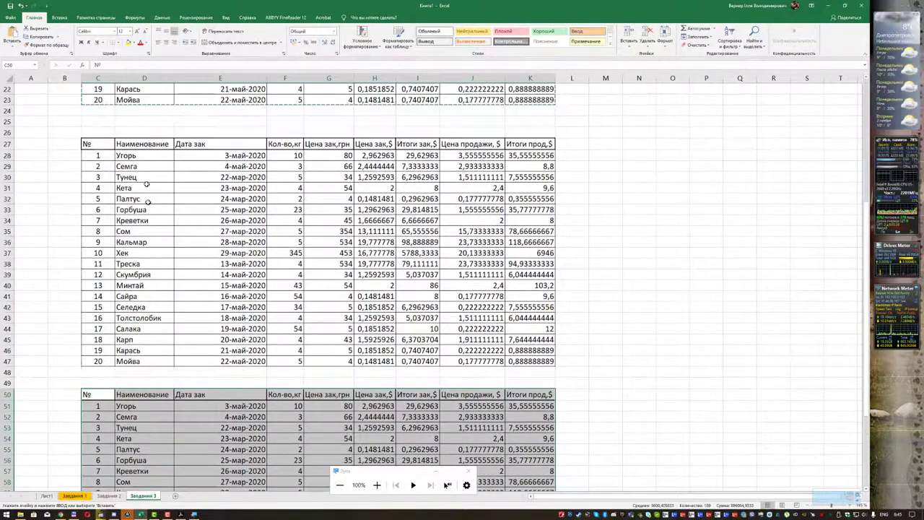
key("Escape")
left_click_drag(135, 156, 144, 359)
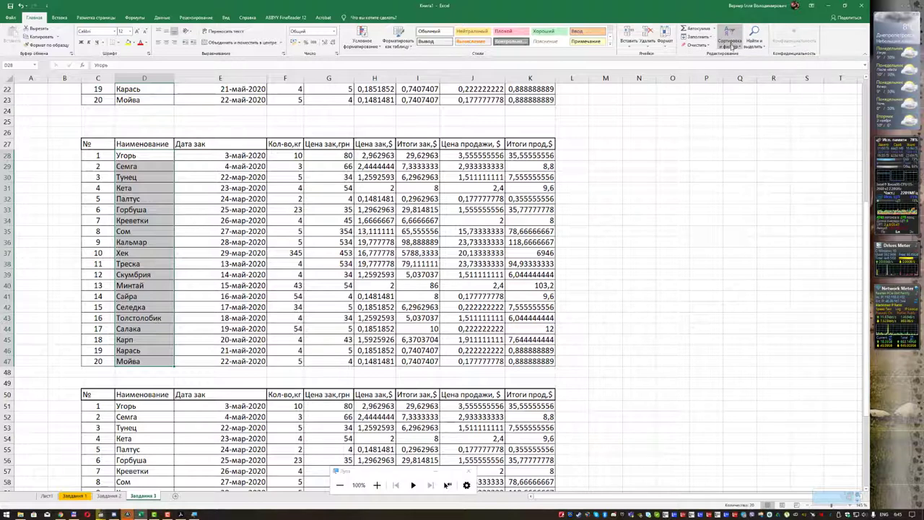
Sort the first copy's rows A to Z by fish name, expanding the selection to whole rows.
left_click(731, 46)
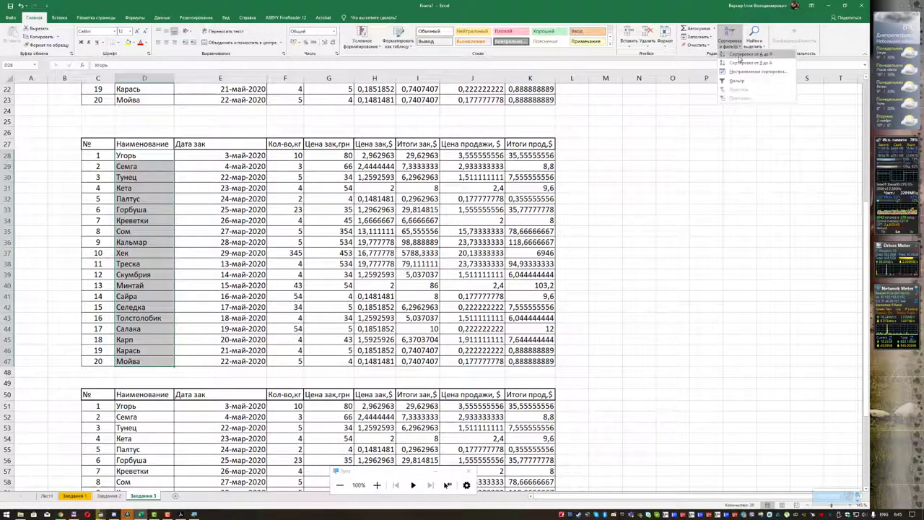
left_click(763, 55)
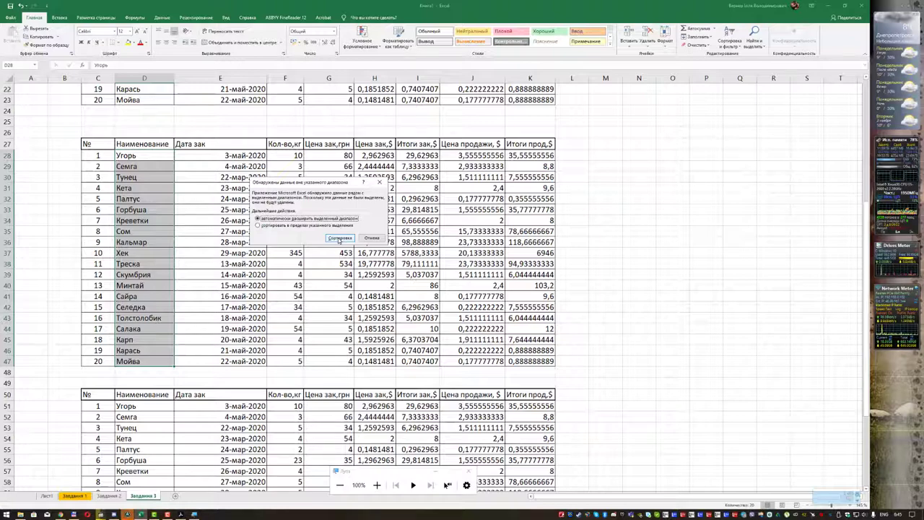
left_click(339, 239)
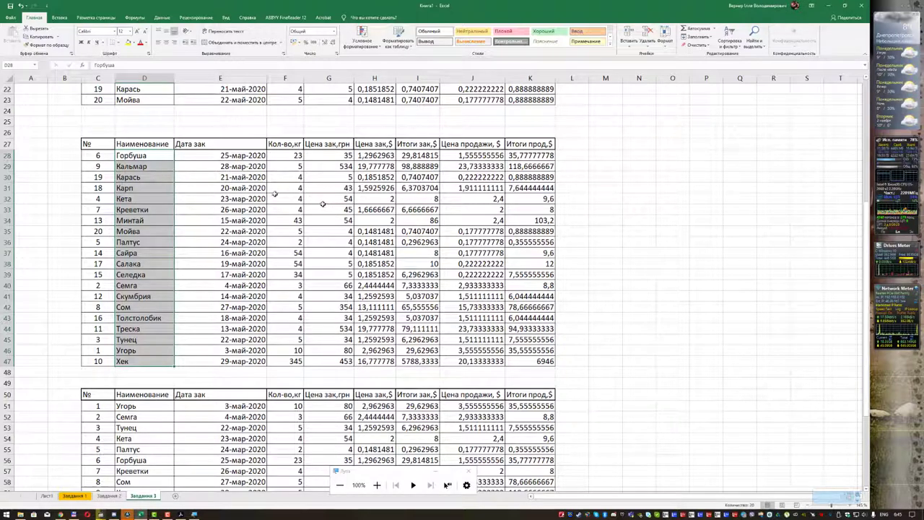
left_click(200, 189)
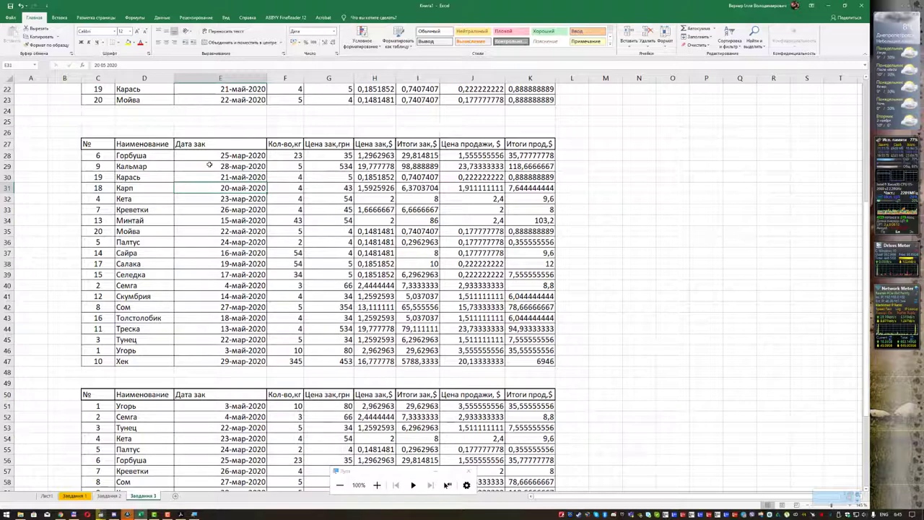
scroll(208, 165, "down", 1)
scroll(209, 165, "down", 1)
scroll(208, 165, "down", 2)
scroll(208, 165, "down", 2)
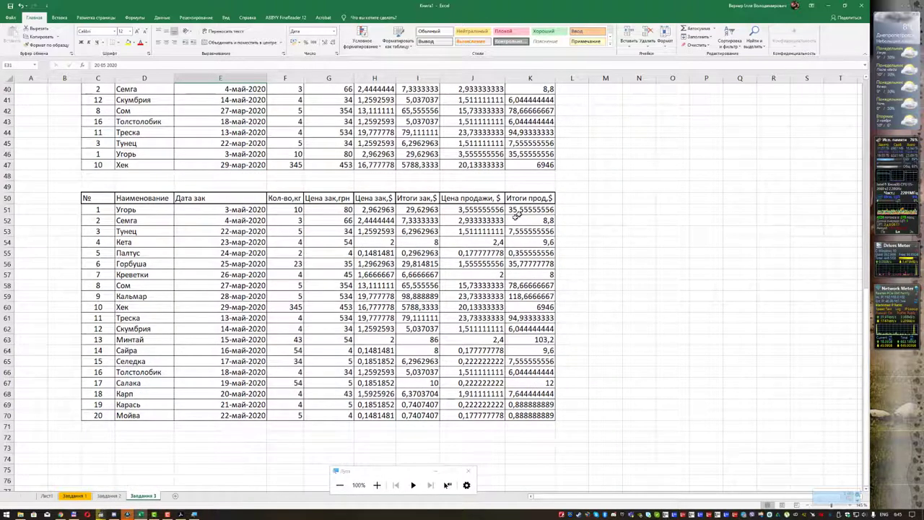
Sort the second copy's rows by sale totals K51:K70, smallest to largest.
left_click_drag(523, 211, 531, 416)
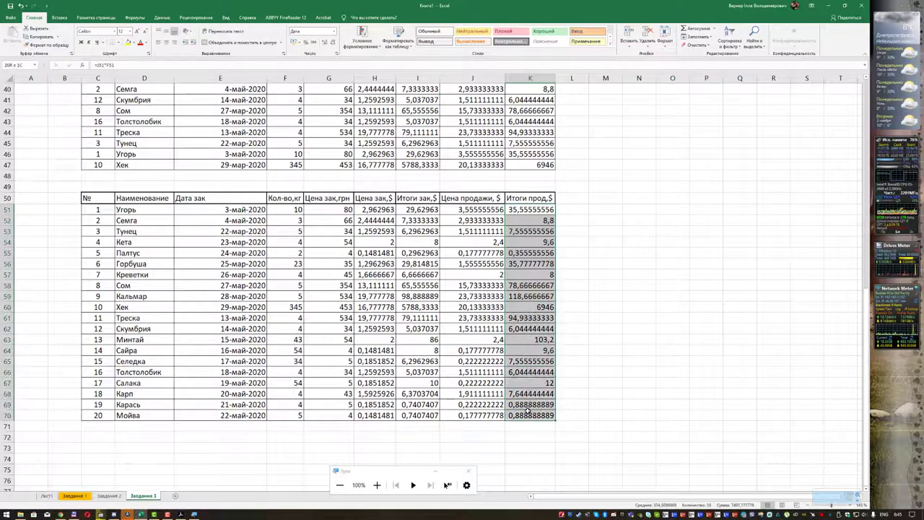
left_click(732, 52)
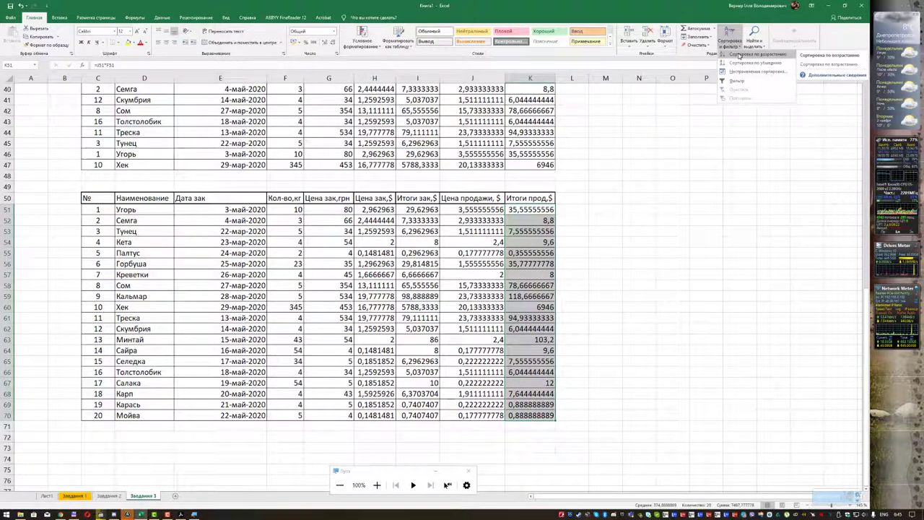
left_click(744, 55)
left_click(341, 238)
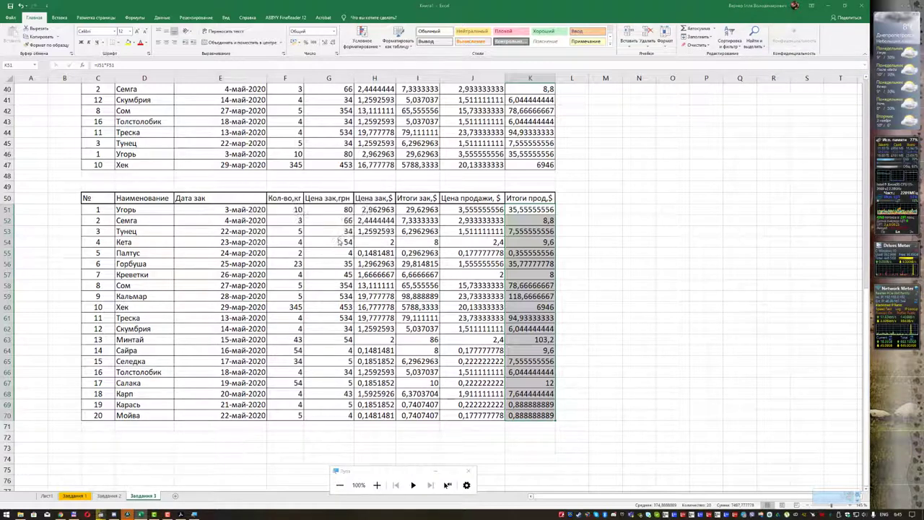
Re-sort the second copy's whole rows by Итоги прод,$ from largest to smallest.
left_click(734, 46)
left_click(744, 65)
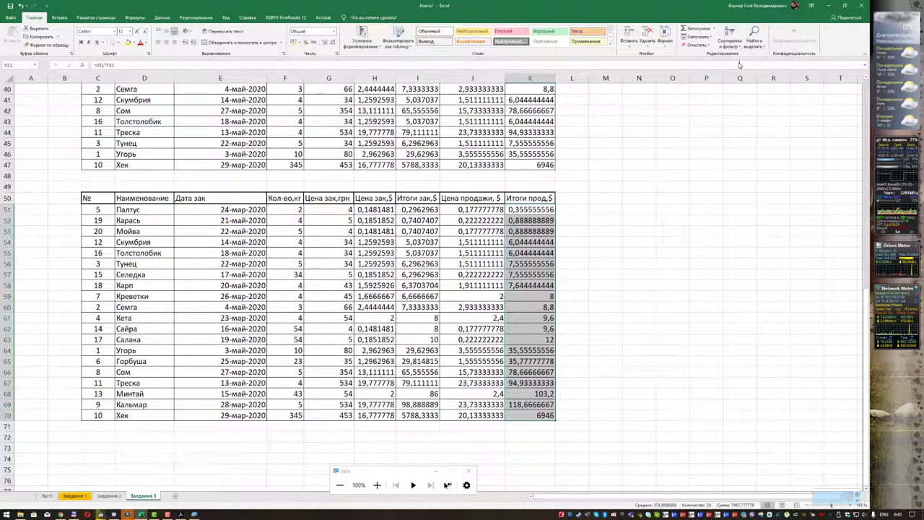
left_click(340, 237)
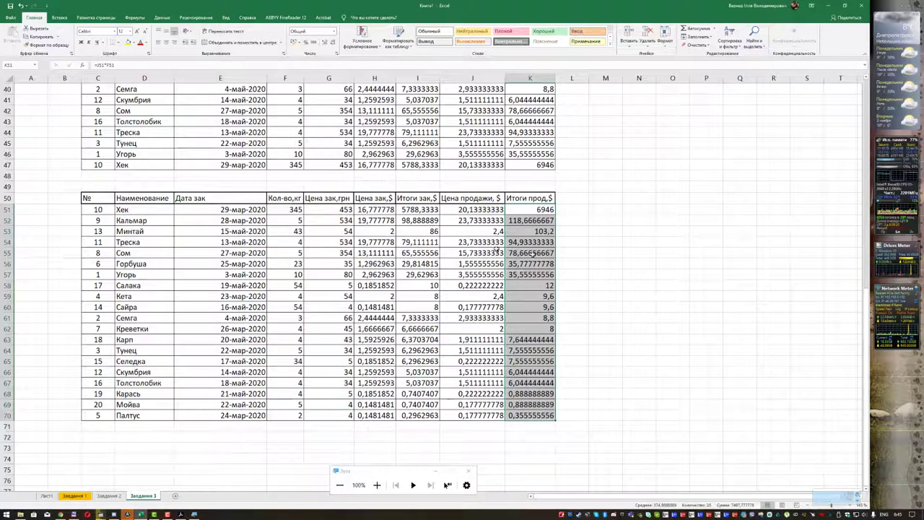
left_click(540, 231)
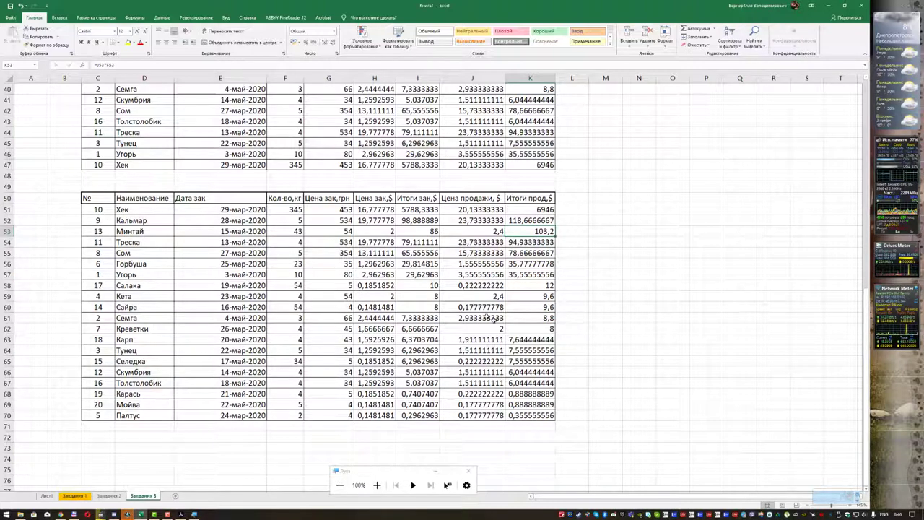
scroll(518, 335, "up", 3)
scroll(519, 335, "up", 5)
scroll(519, 335, "up", 4)
scroll(519, 335, "up", 1)
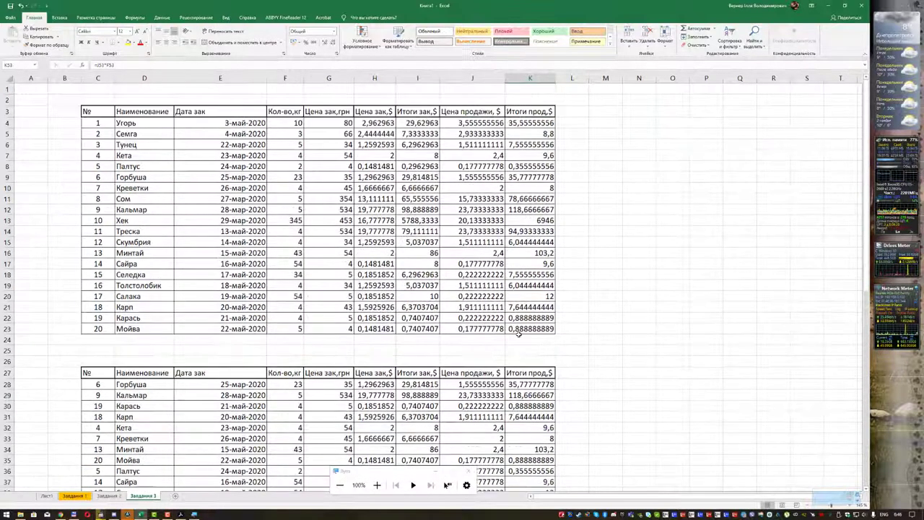
scroll(518, 334, "down", 4)
scroll(518, 334, "down", 4)
scroll(519, 334, "down", 2)
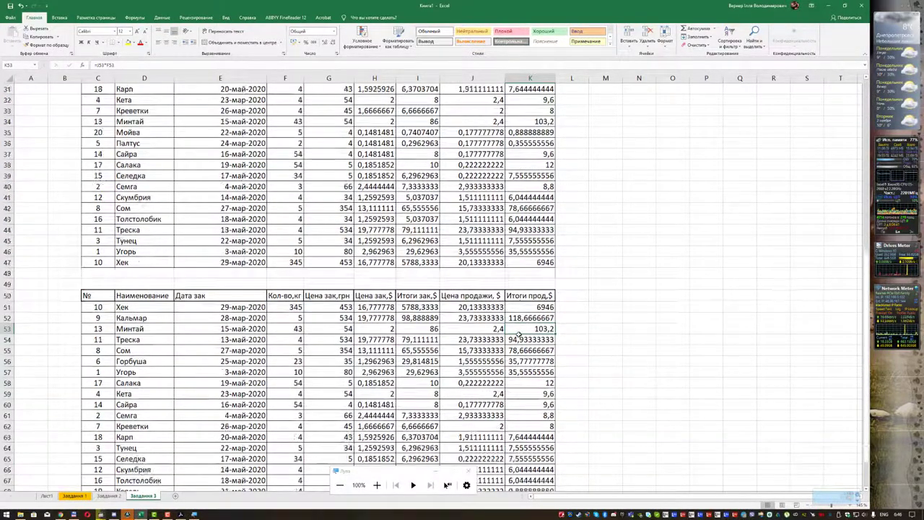
scroll(519, 334, "down", 3)
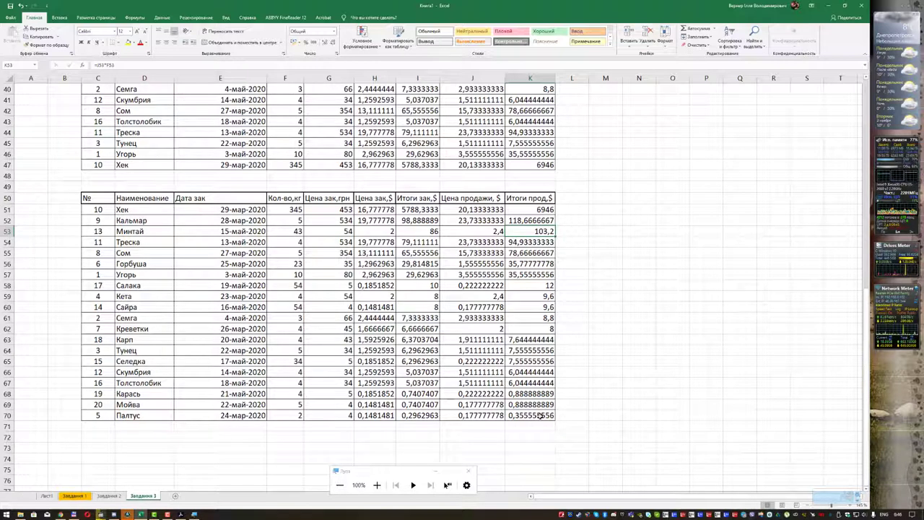
Format H51:K70 as Number with 2 decimal places.
left_click_drag(541, 415, 370, 210)
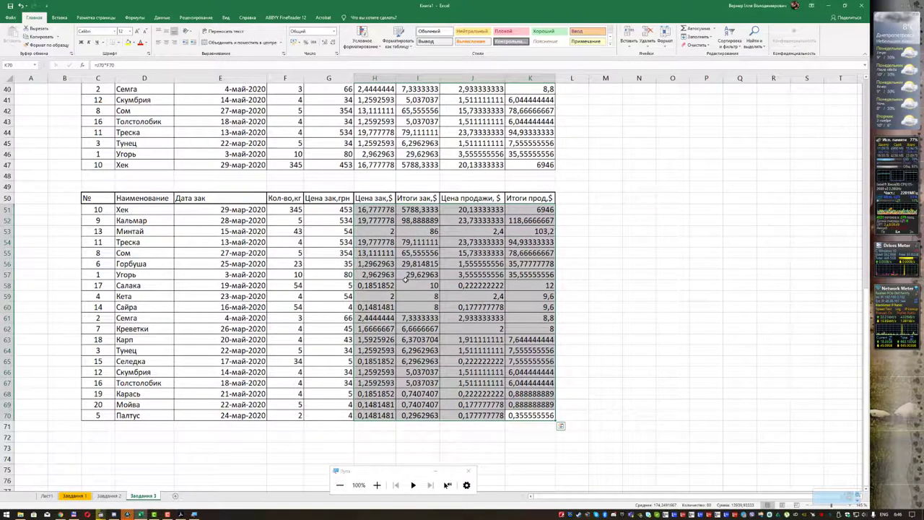
key("ctrl+1")
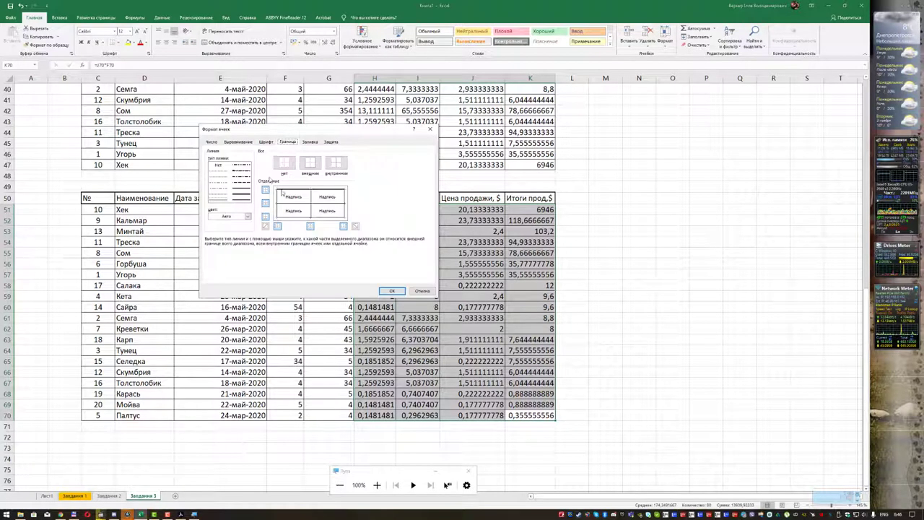
left_click(214, 143)
left_click(225, 162)
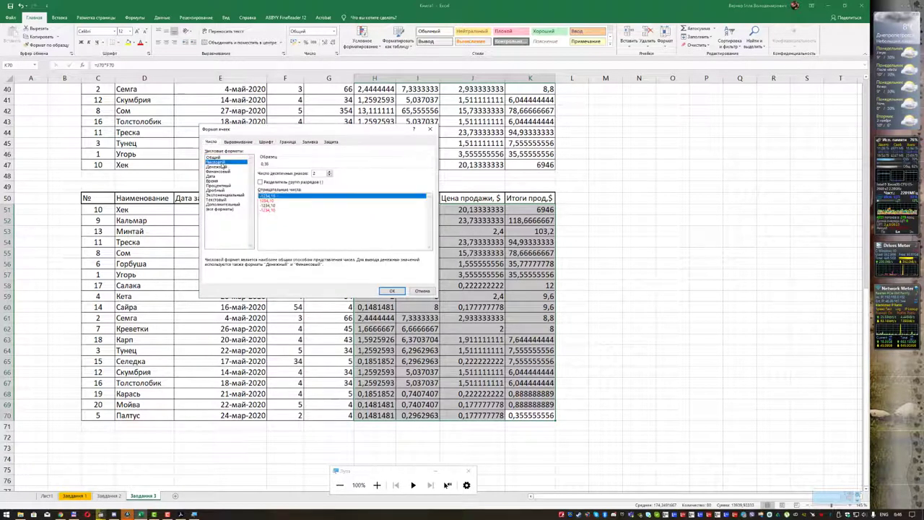
mouse_move(330, 130)
left_mouse_down()
mouse_move(615, 163)
mouse_move(635, 138)
left_mouse_up()
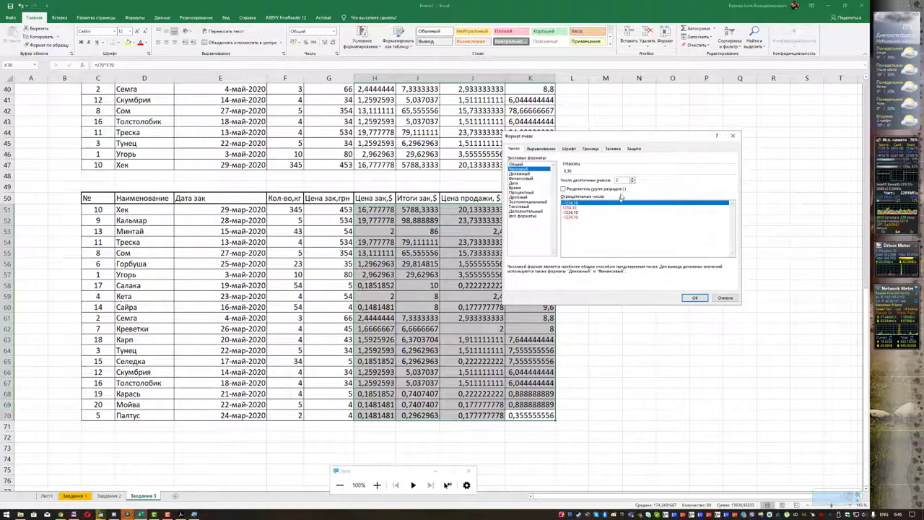
double_click(618, 180)
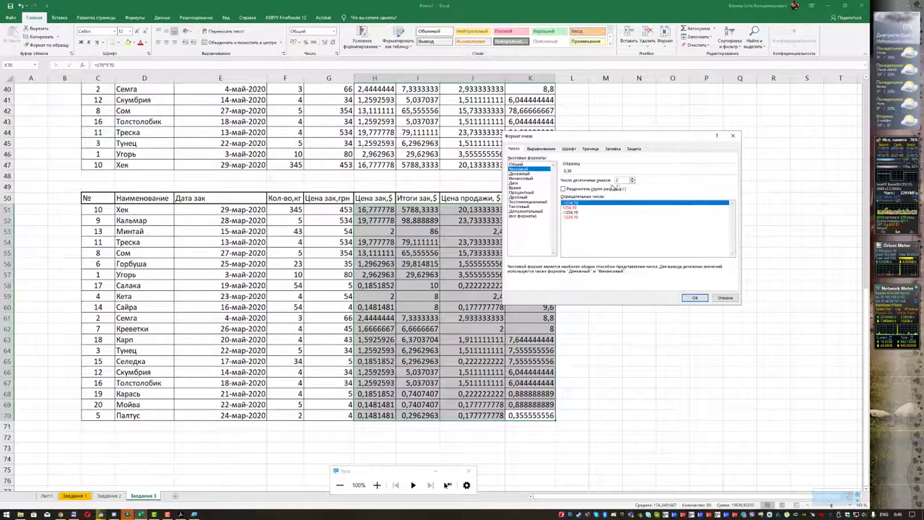
left_click(694, 298)
Apply the same 2-decimal Number format to H28:K47 in the first copy.
scroll(599, 264, "up", 5)
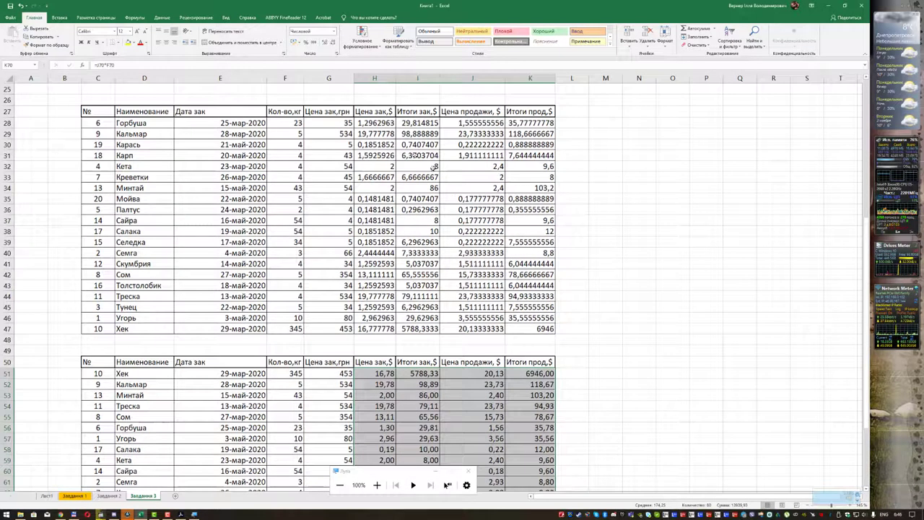
left_click_drag(381, 127, 533, 329)
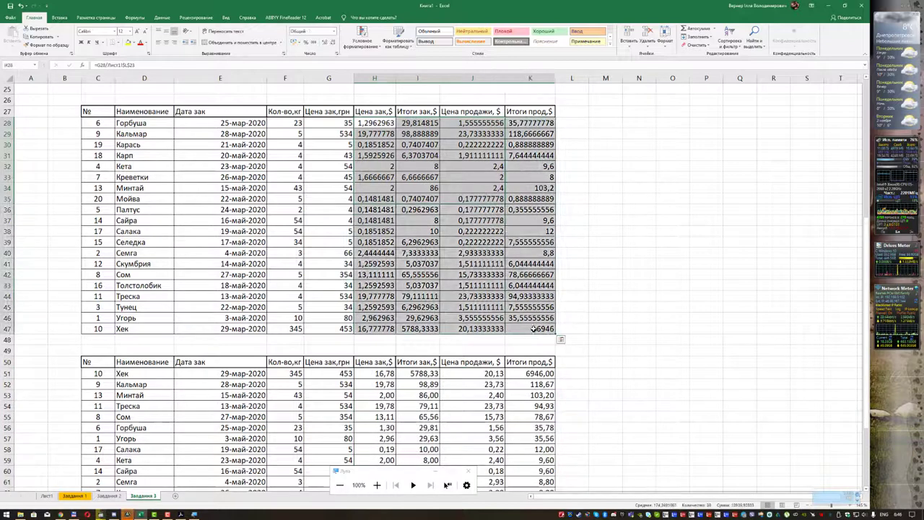
key("ctrl+1")
left_click(524, 169)
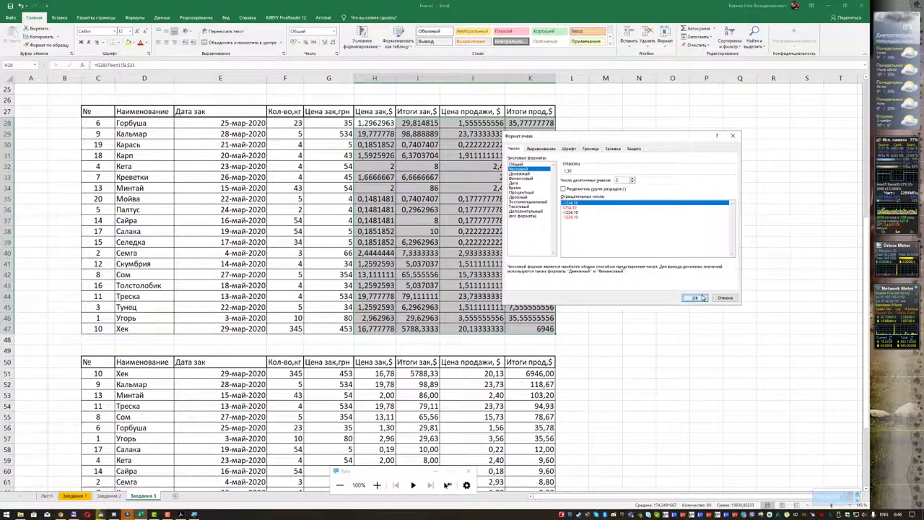
left_click(693, 299)
left_click(608, 241)
scroll(608, 239, "down", 3)
scroll(608, 239, "down", 1)
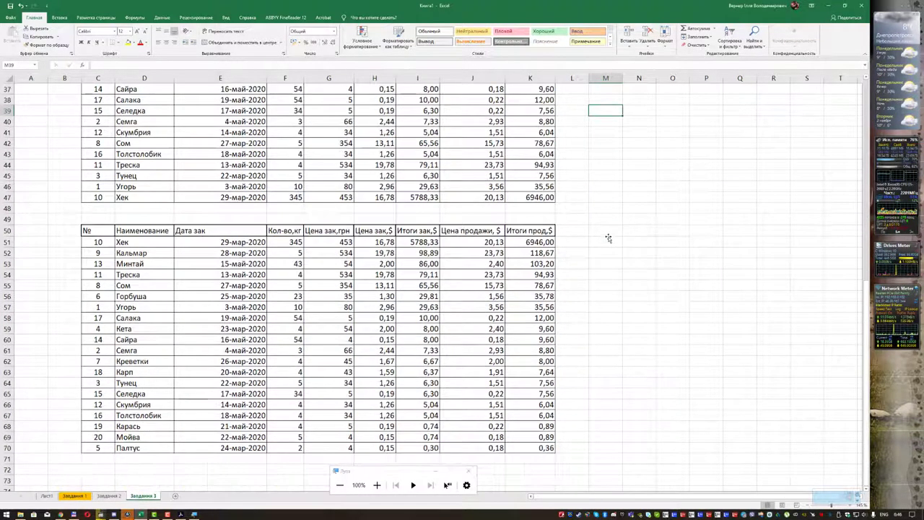
scroll(571, 254, "up", 5)
scroll(571, 255, "up", 1)
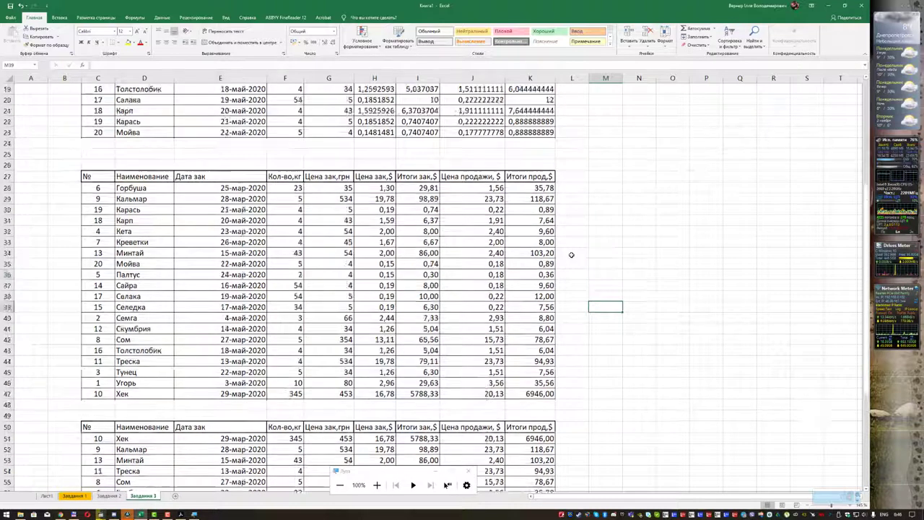
scroll(571, 254, "up", 6)
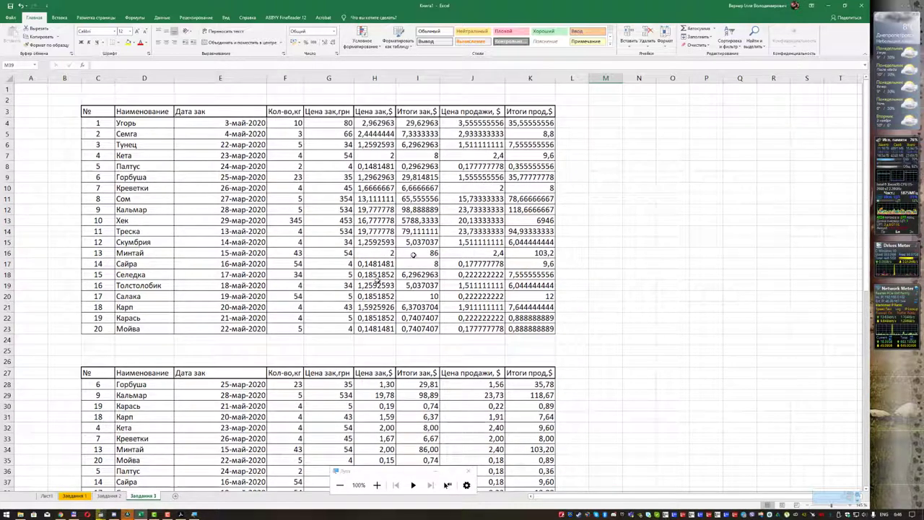